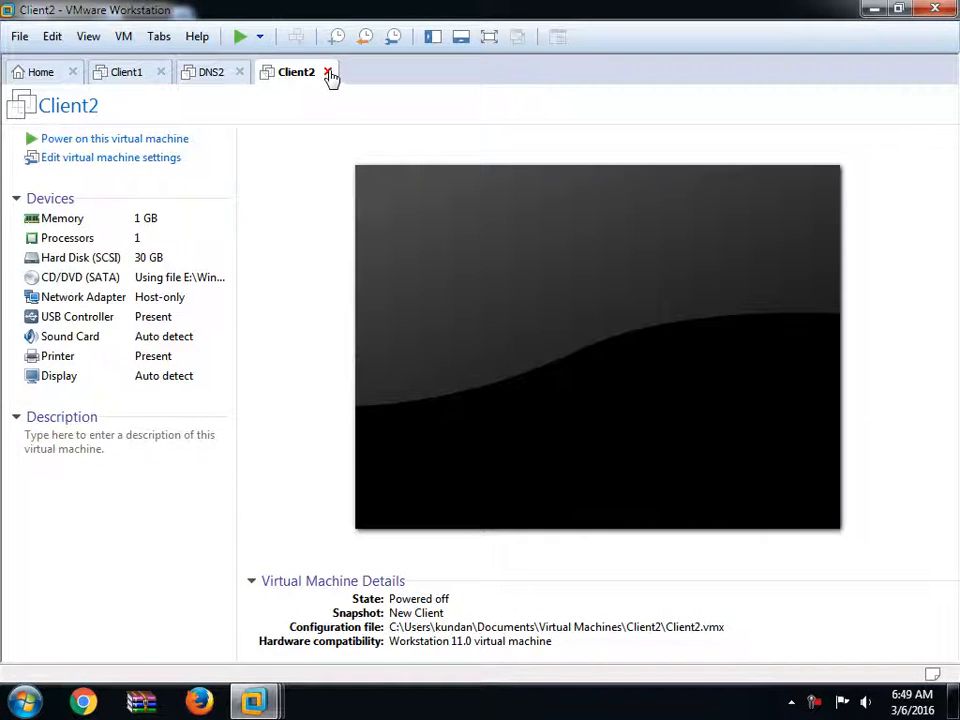
Close the Client2 and Client1 virtual machine tabs and power on the DNS2 virtual machine.
{"action": "left_click", "coordinate": [328, 73]}
{"action": "left_click", "coordinate": [160, 74]}
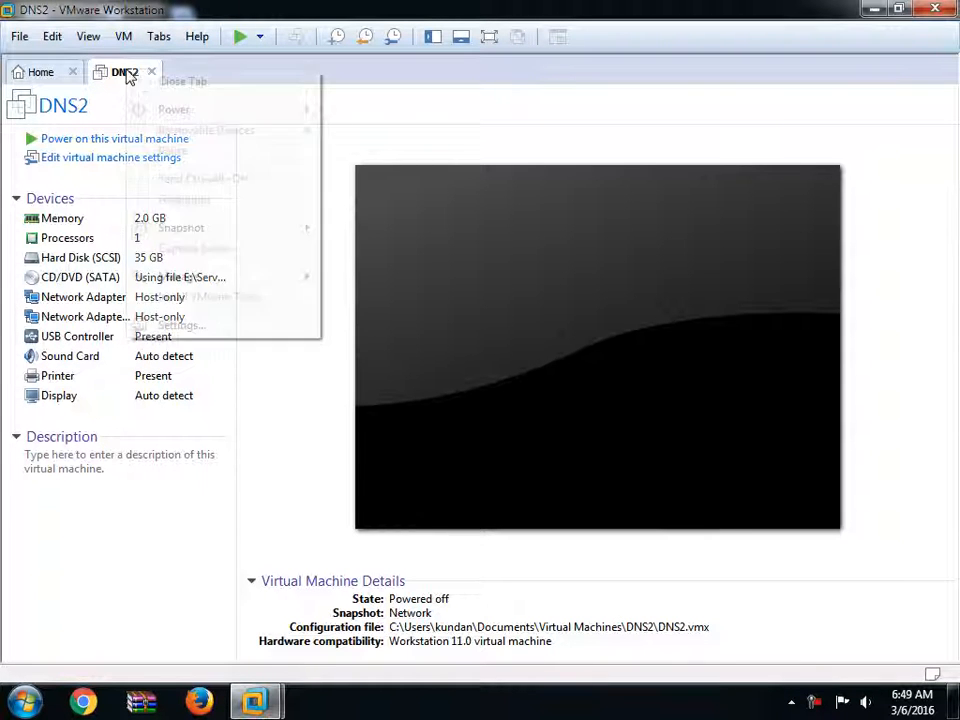
{"action": "right_click", "coordinate": [128, 76]}
{"action": "mouse_move", "coordinate": [208, 228]}
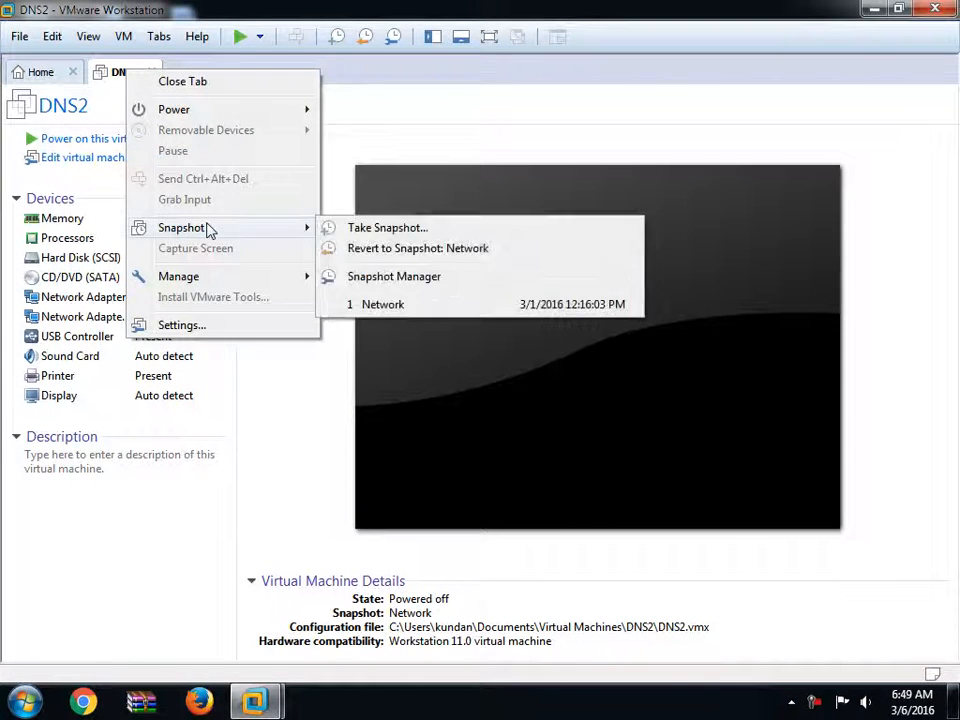
{"action": "left_click", "coordinate": [95, 145]}
{"action": "left_click", "coordinate": [95, 145]}
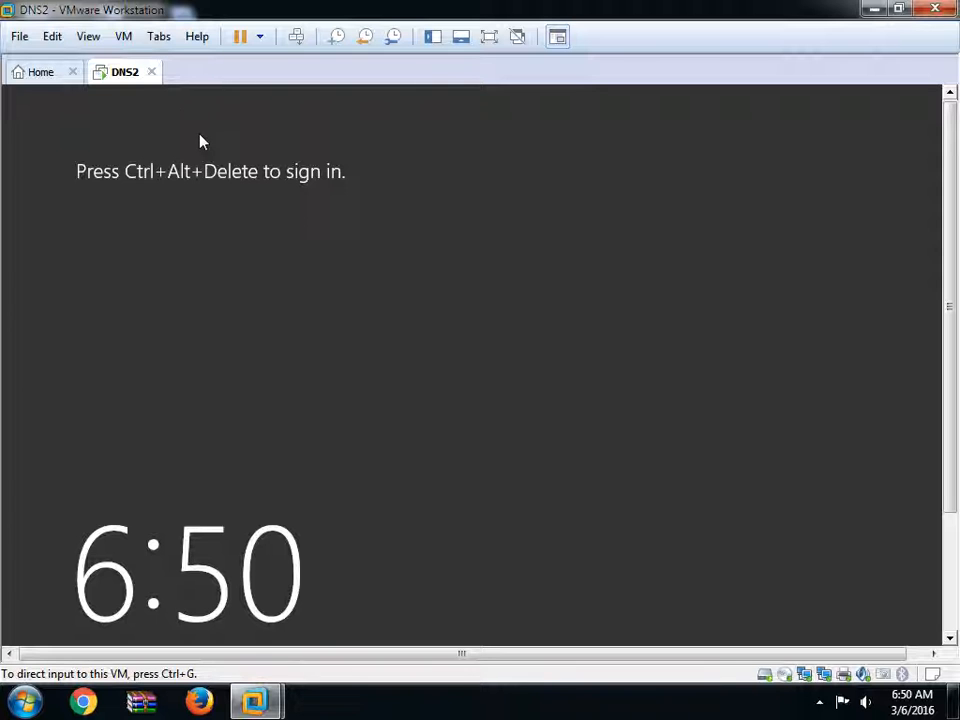
Add a new 10 GB SCSI virtual hard disk, stored as a single file, in the DNS2 virtual machine settings.
{"action": "right_click", "coordinate": [122, 76]}
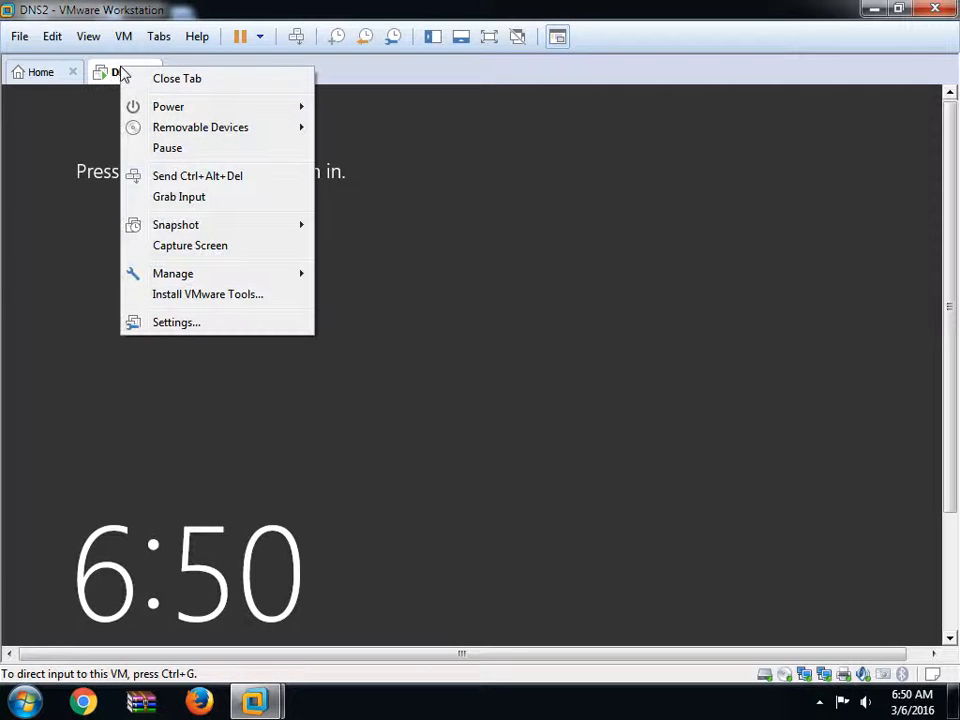
{"action": "left_click", "coordinate": [185, 323]}
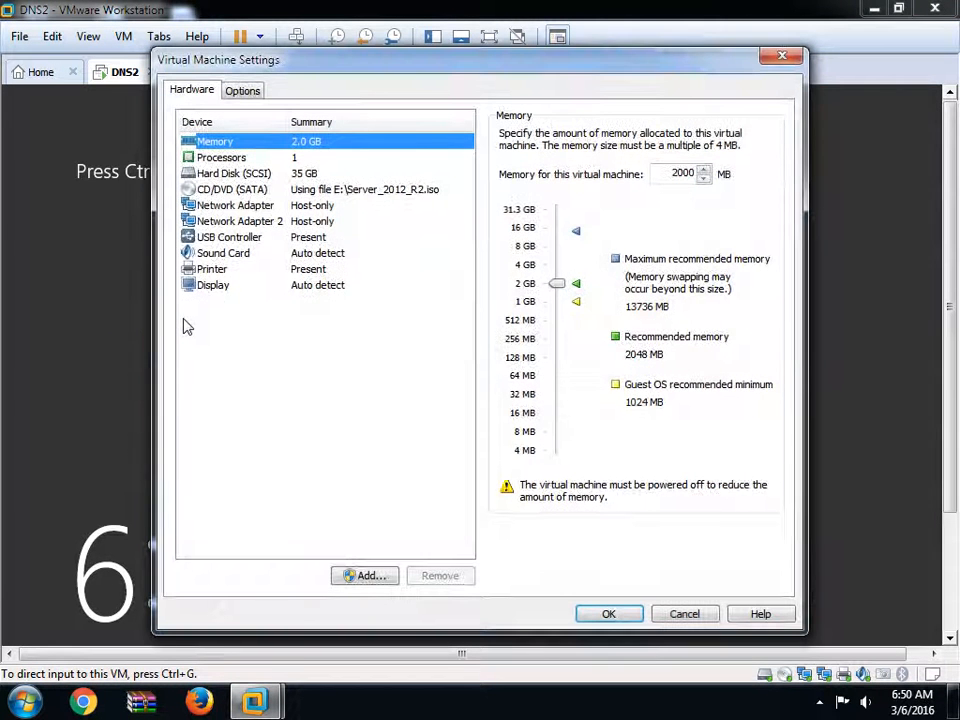
{"action": "left_click", "coordinate": [276, 176]}
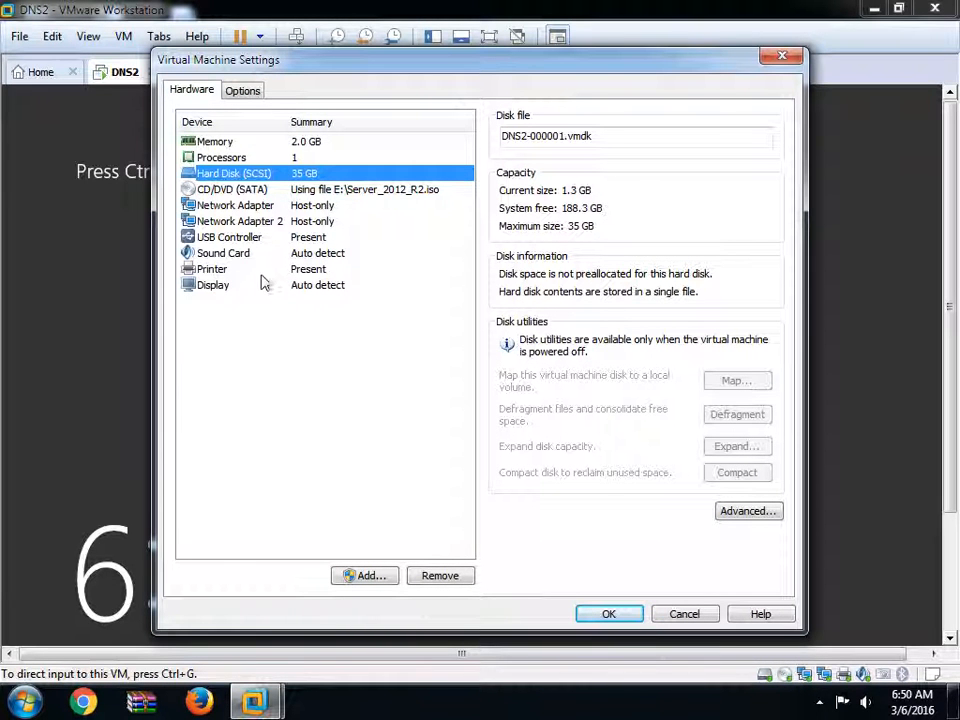
{"action": "left_click", "coordinate": [372, 575]}
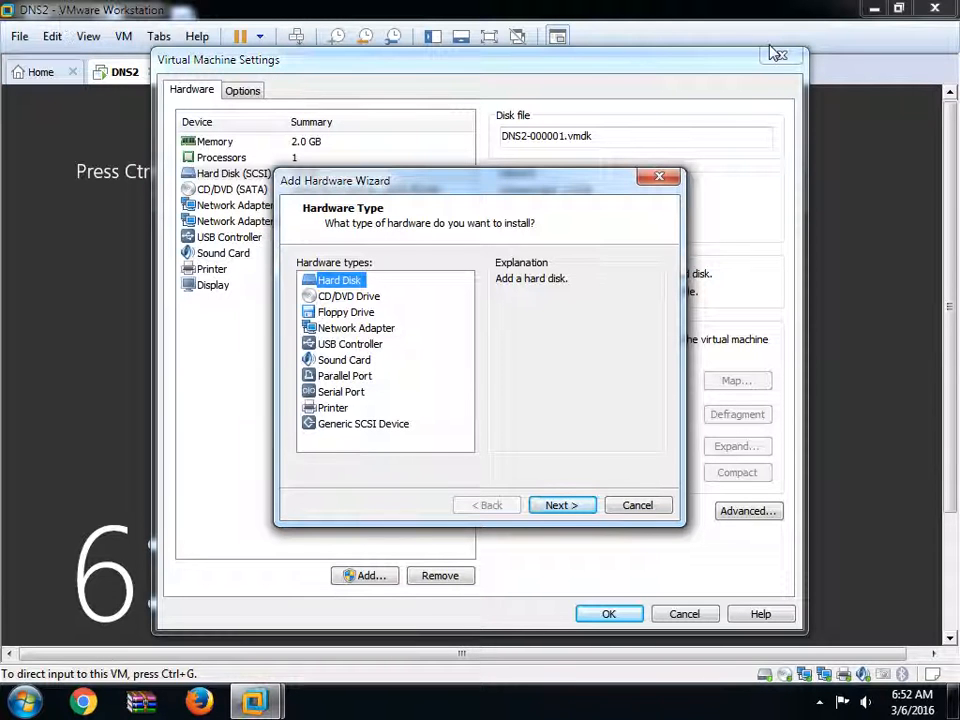
{"action": "key", "text": "Return"}
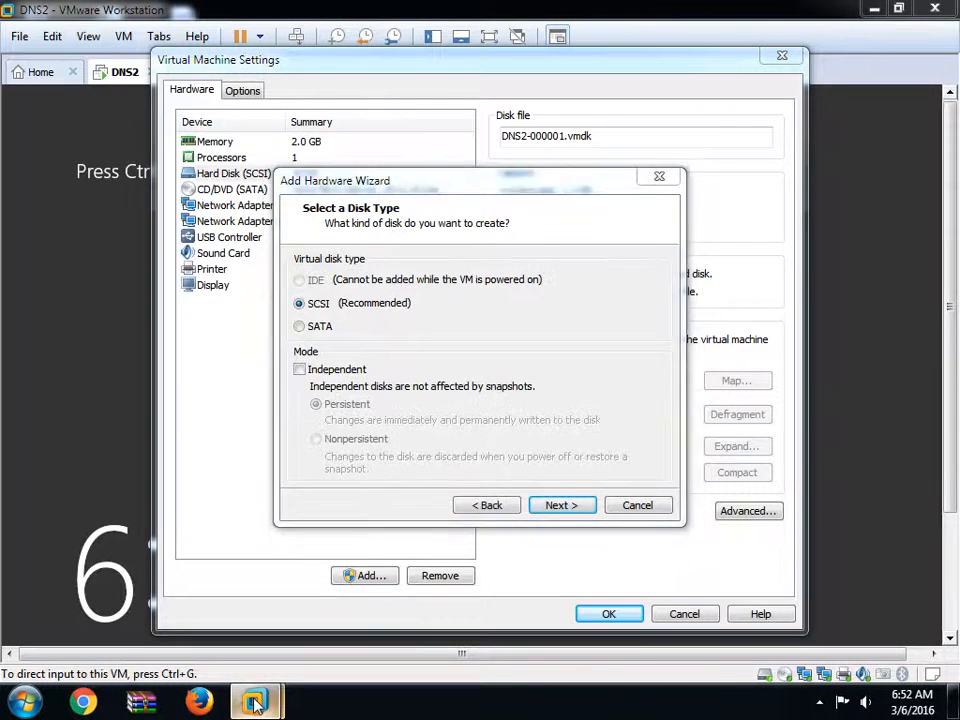
{"action": "left_click", "coordinate": [566, 505]}
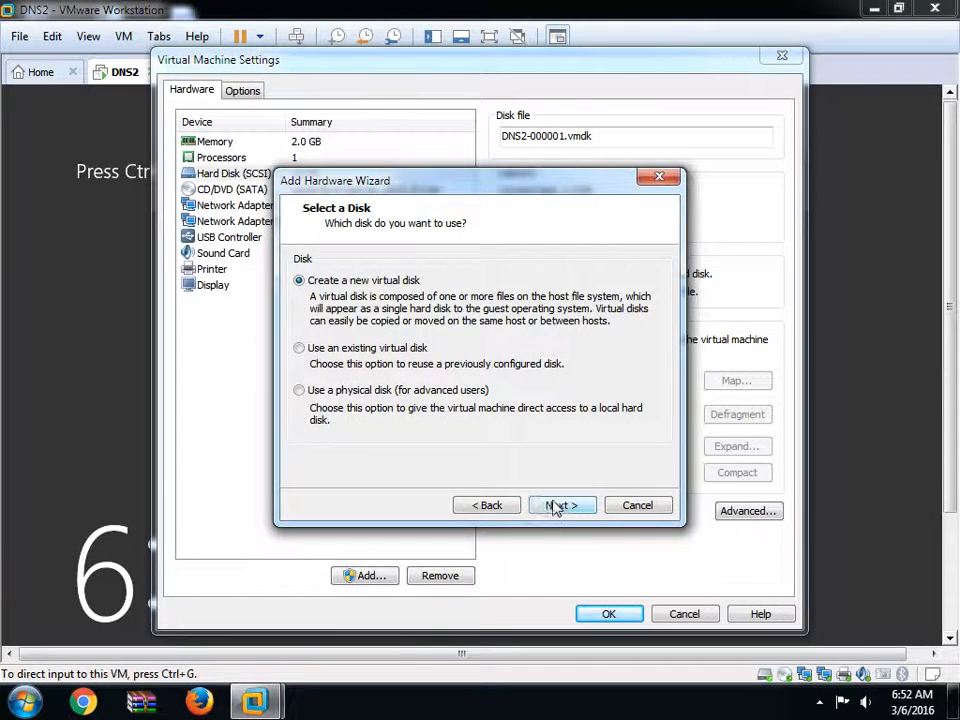
{"action": "left_click", "coordinate": [558, 507]}
{"action": "left_click_drag", "start_coordinate": [440, 258], "coordinate": [529, 257]}
{"action": "type", "text": "10"}
{"action": "left_click", "coordinate": [315, 411]}
{"action": "left_click", "coordinate": [578, 508]}
{"action": "left_click", "coordinate": [578, 510]}
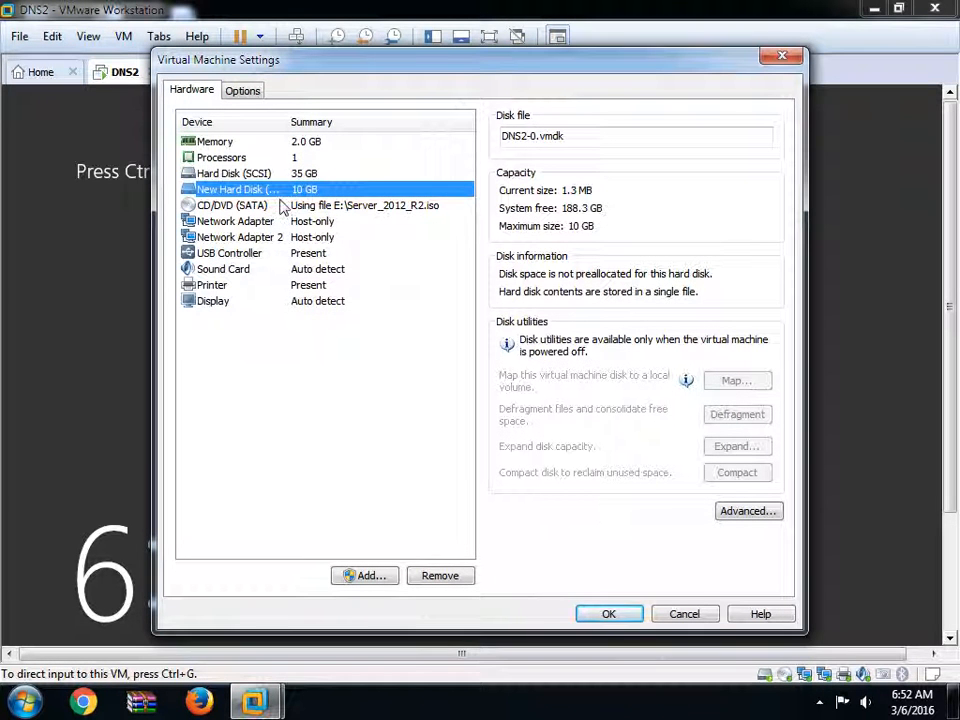
Add a second new SCSI virtual hard disk of 10 GB to DNS2, stored as a single file.
{"action": "left_click", "coordinate": [387, 575]}
{"action": "left_click", "coordinate": [560, 506]}
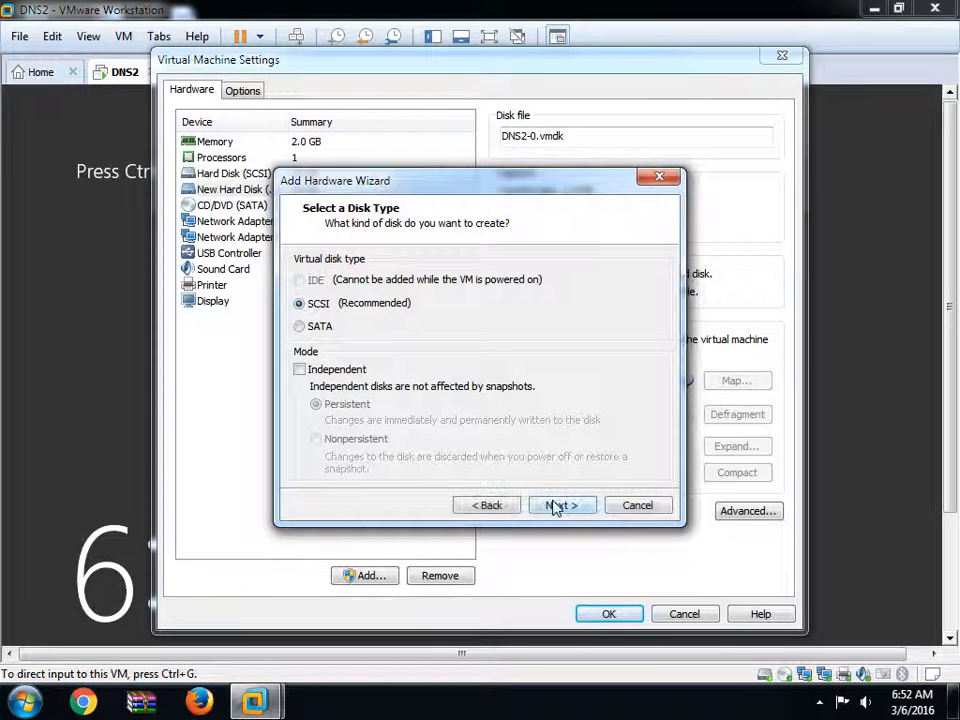
{"action": "left_click", "coordinate": [556, 506]}
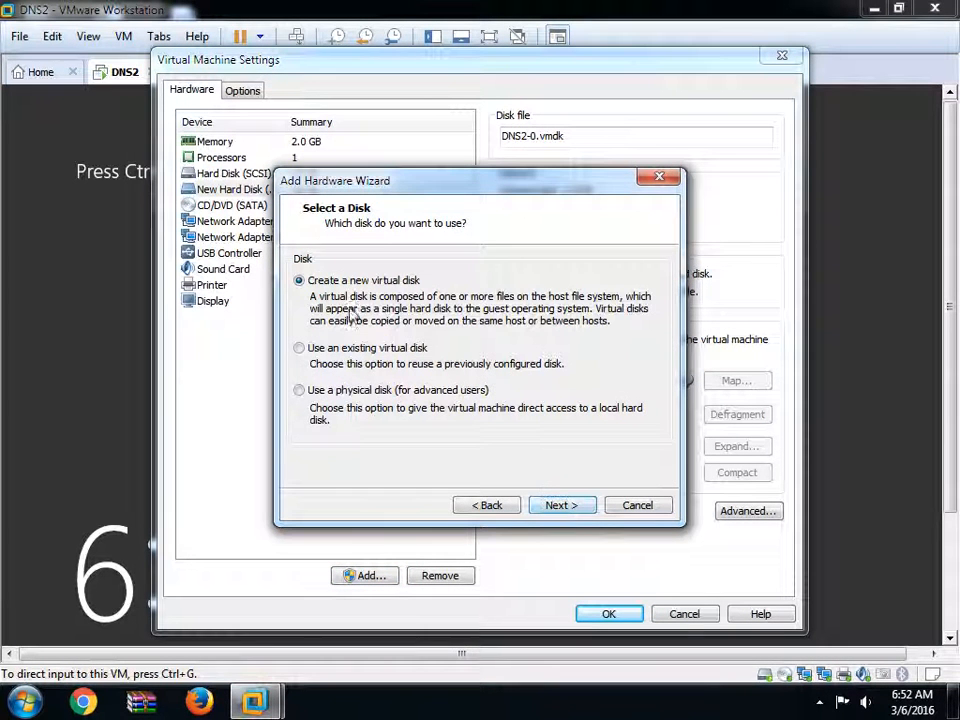
{"action": "left_click", "coordinate": [558, 506]}
{"action": "double_click", "coordinate": [450, 258]}
{"action": "type", "text": "10"}
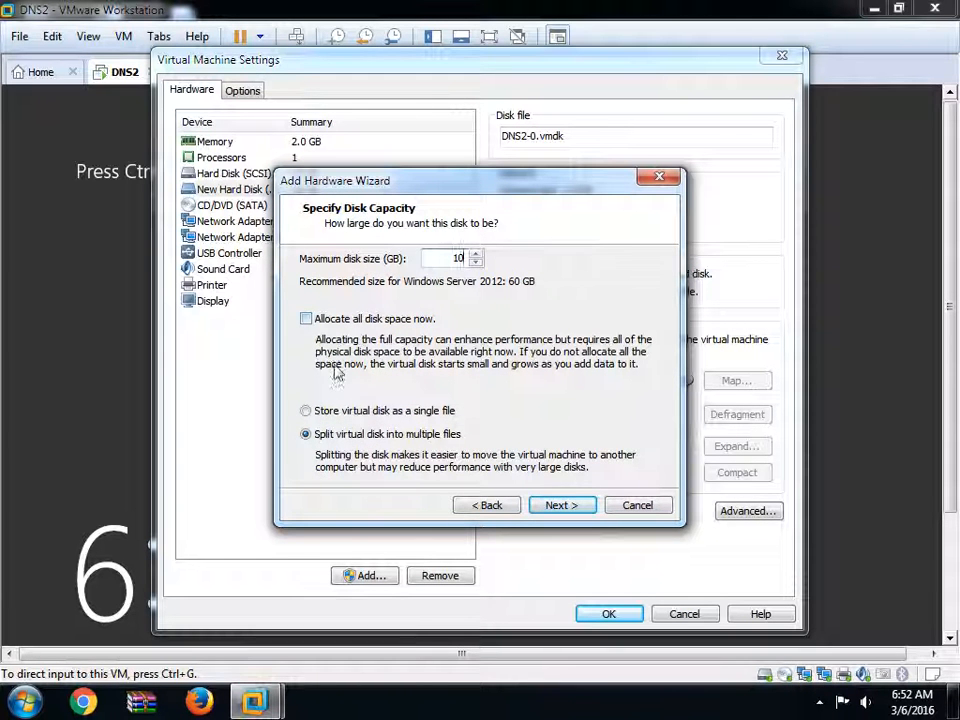
{"action": "left_click", "coordinate": [318, 414]}
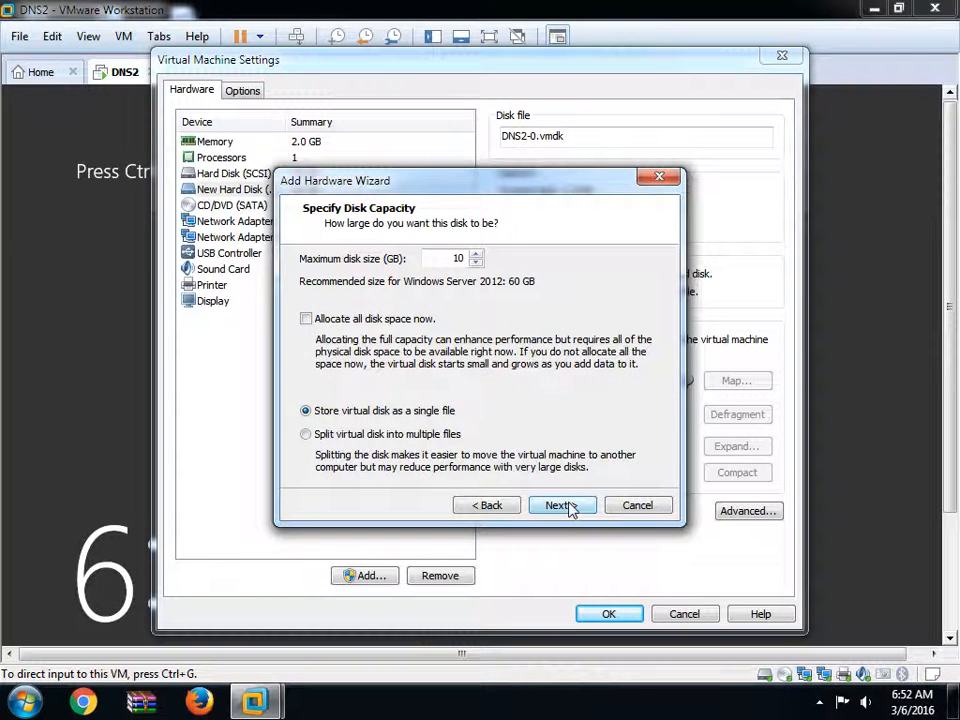
{"action": "left_click", "coordinate": [568, 506]}
{"action": "left_click", "coordinate": [567, 505]}
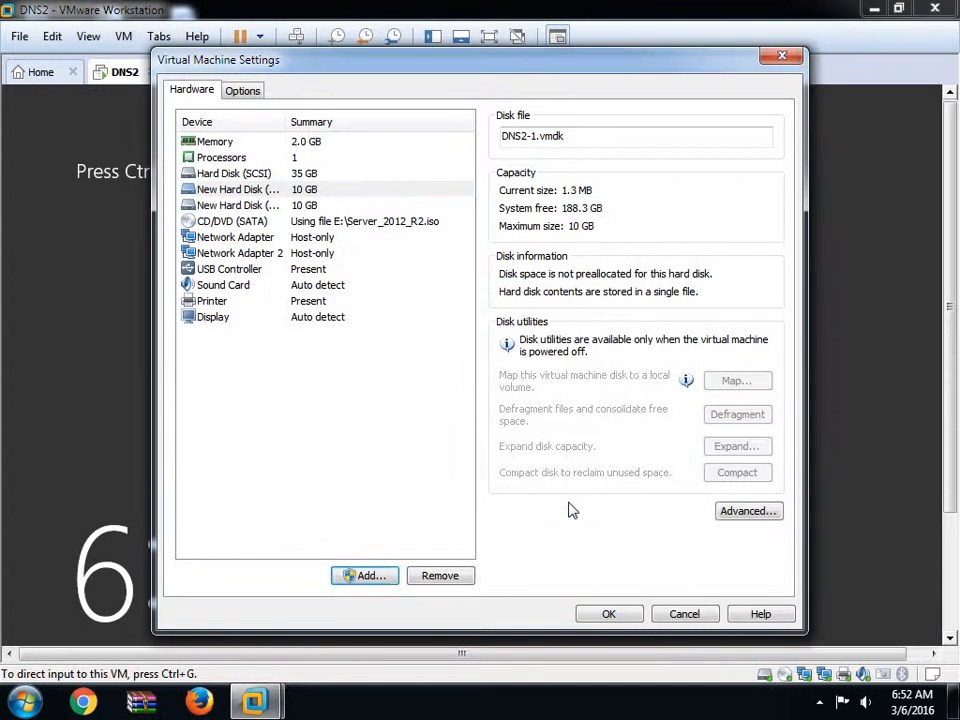
Add a third new 10 GB SCSI virtual disk stored as a single file and save the DNS2 settings.
{"action": "left_click", "coordinate": [369, 583]}
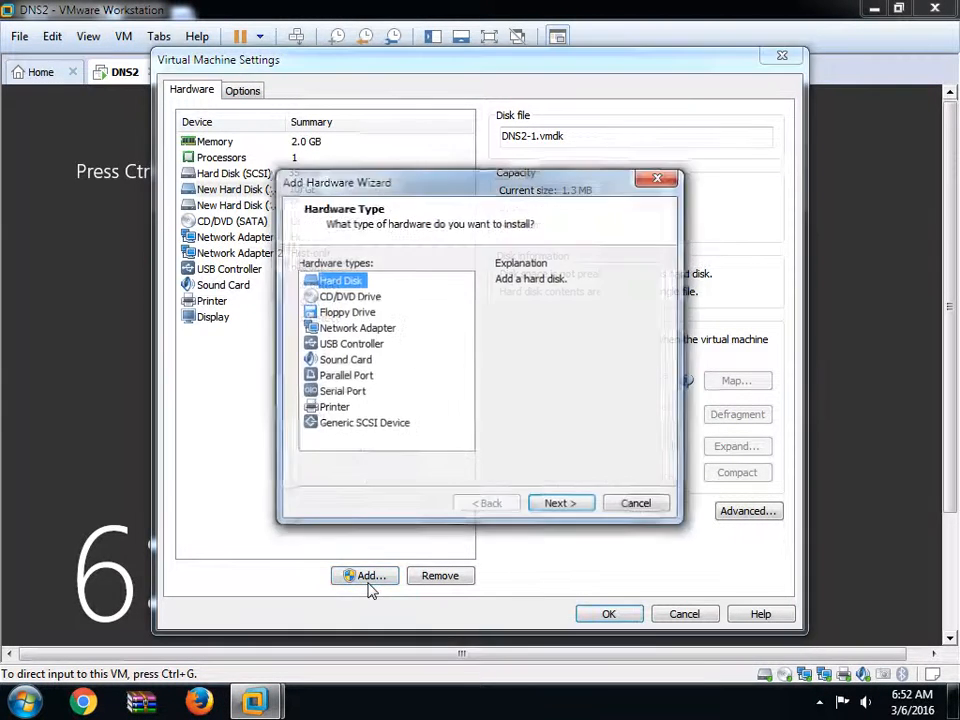
{"action": "left_click", "coordinate": [566, 507]}
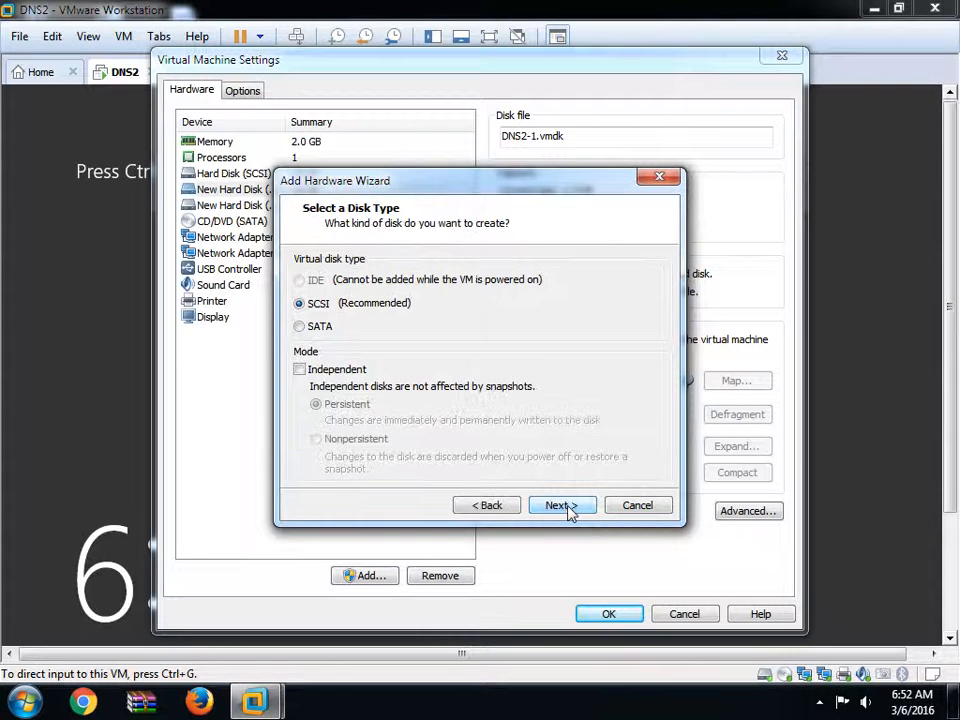
{"action": "left_click", "coordinate": [563, 506]}
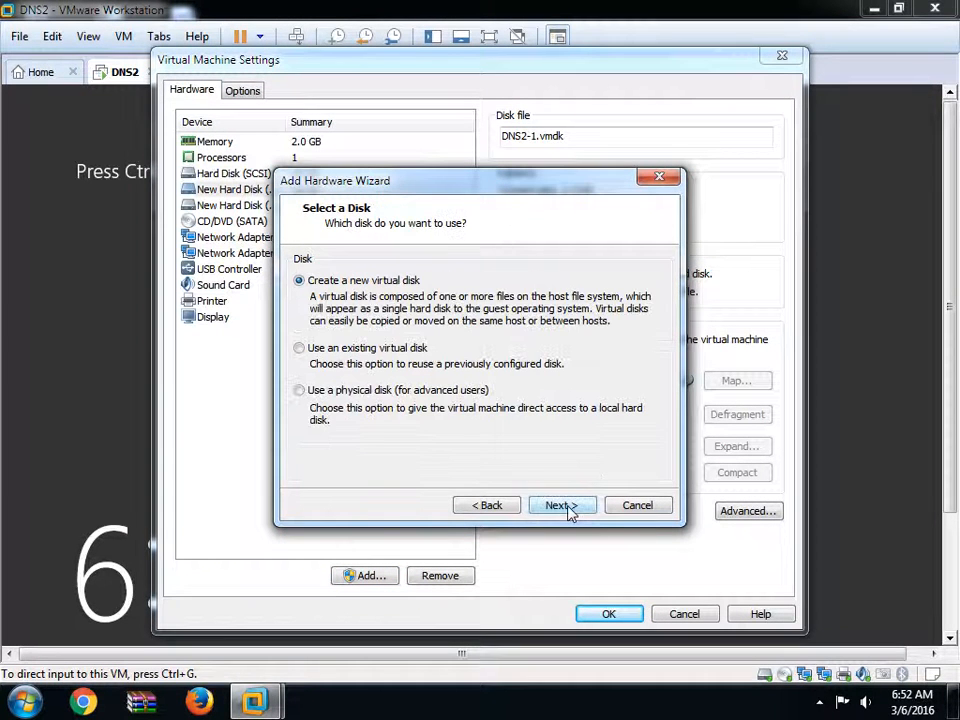
{"action": "left_click", "coordinate": [563, 507]}
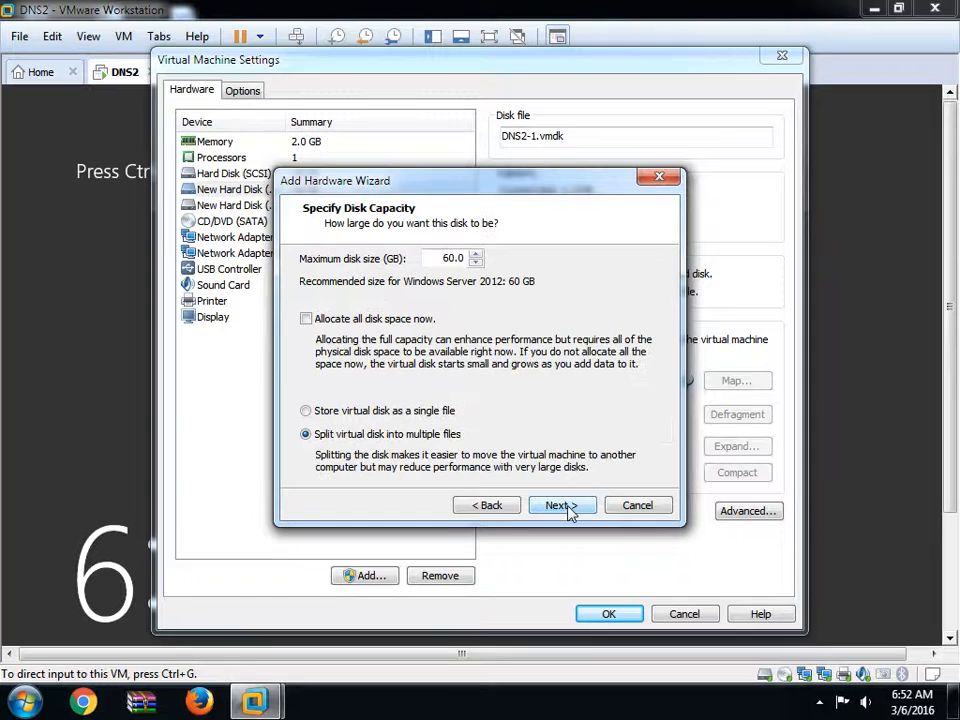
{"action": "double_click", "coordinate": [444, 259]}
{"action": "type", "text": "10"}
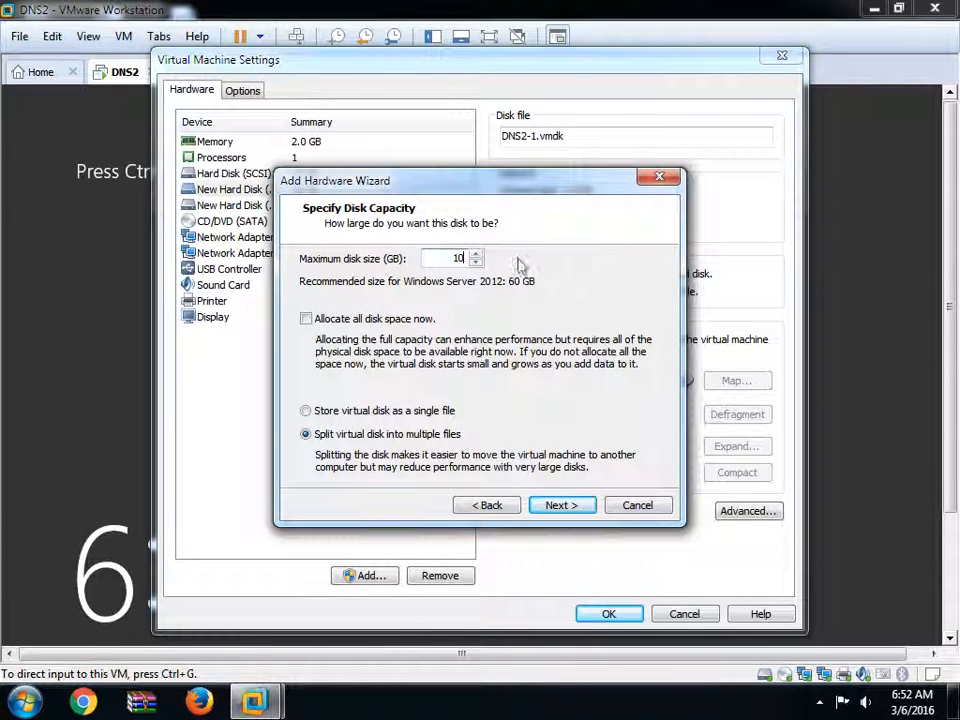
{"action": "left_click", "coordinate": [330, 412]}
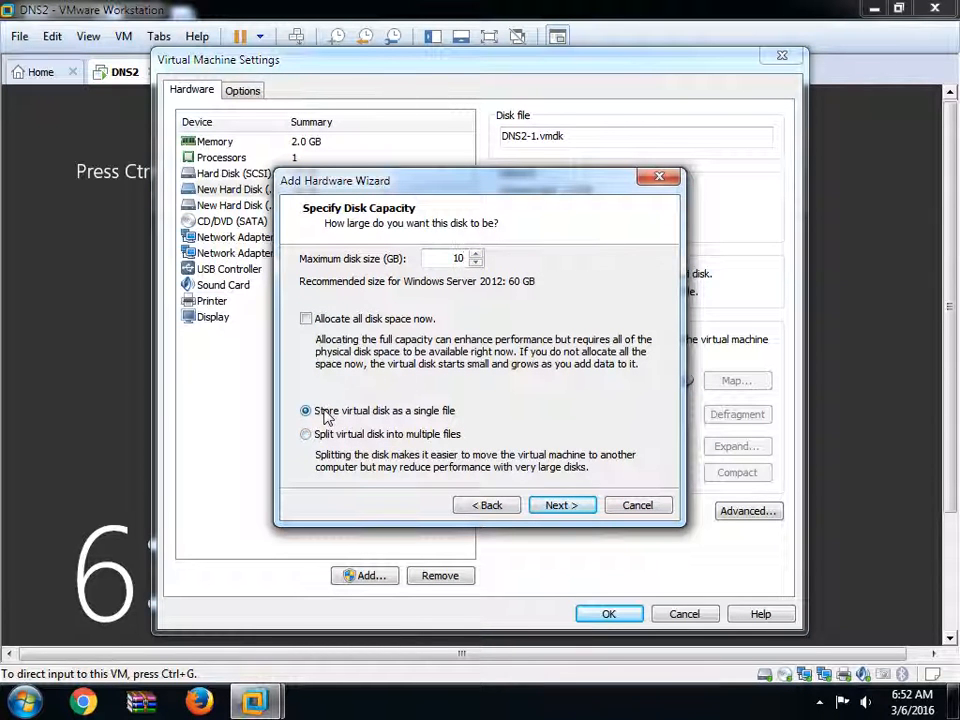
{"action": "left_click", "coordinate": [560, 513]}
{"action": "left_click", "coordinate": [564, 515]}
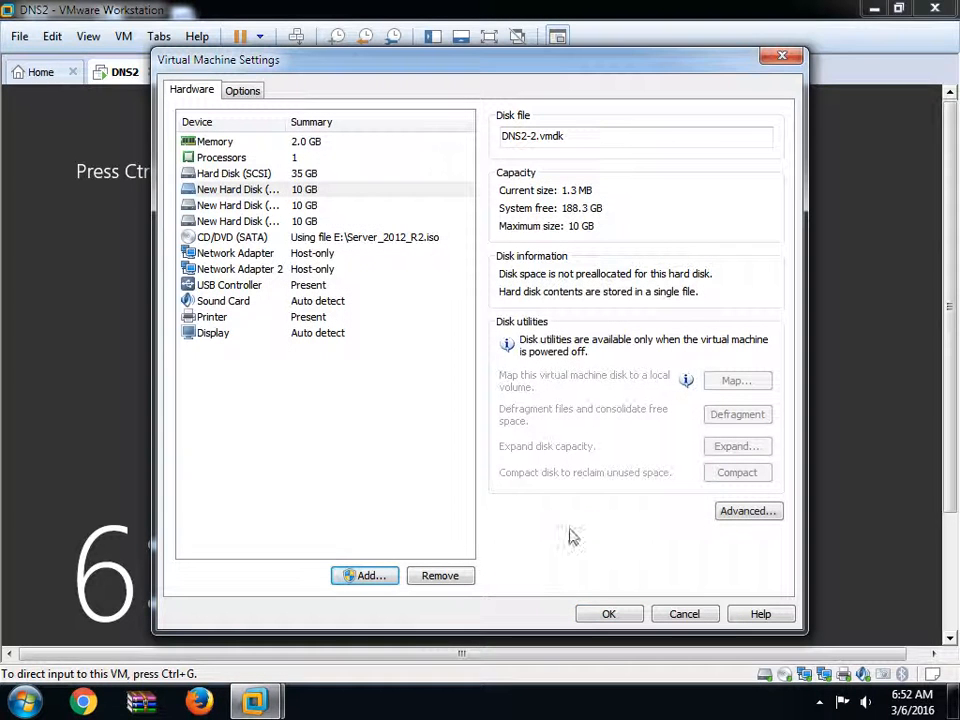
{"action": "left_click", "coordinate": [592, 620]}
Show the DNS2 virtual machine in full screen and sign in as Administrator with the account password.
{"action": "left_click", "coordinate": [92, 38]}
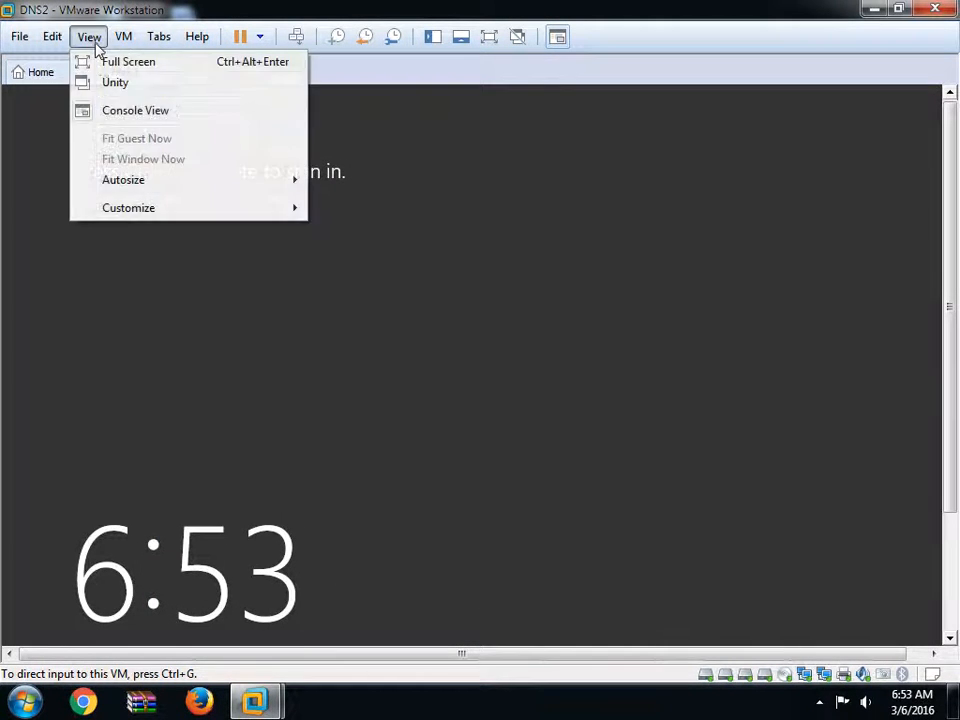
{"action": "left_click", "coordinate": [104, 64]}
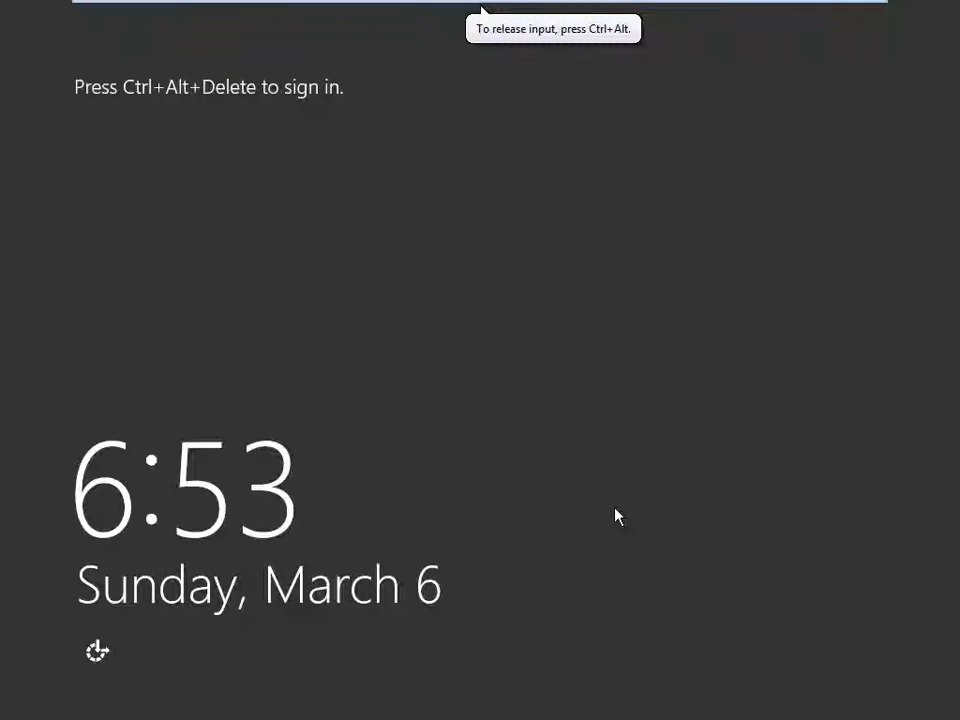
{"action": "type", "text": "********"}
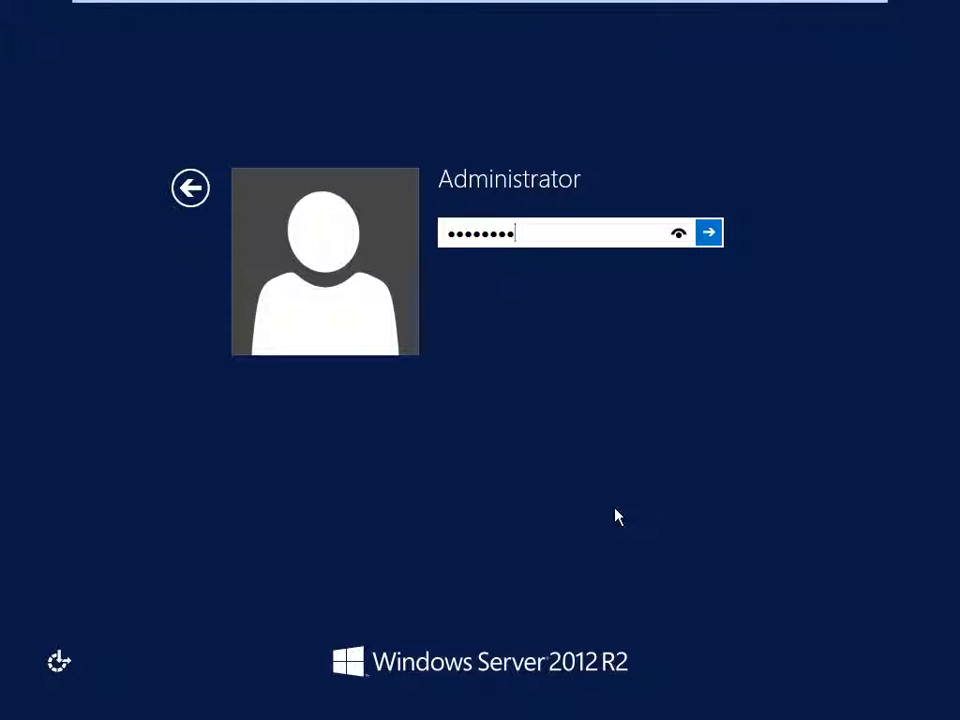
{"action": "type", "text": "**"}
{"action": "key", "text": "Return"}
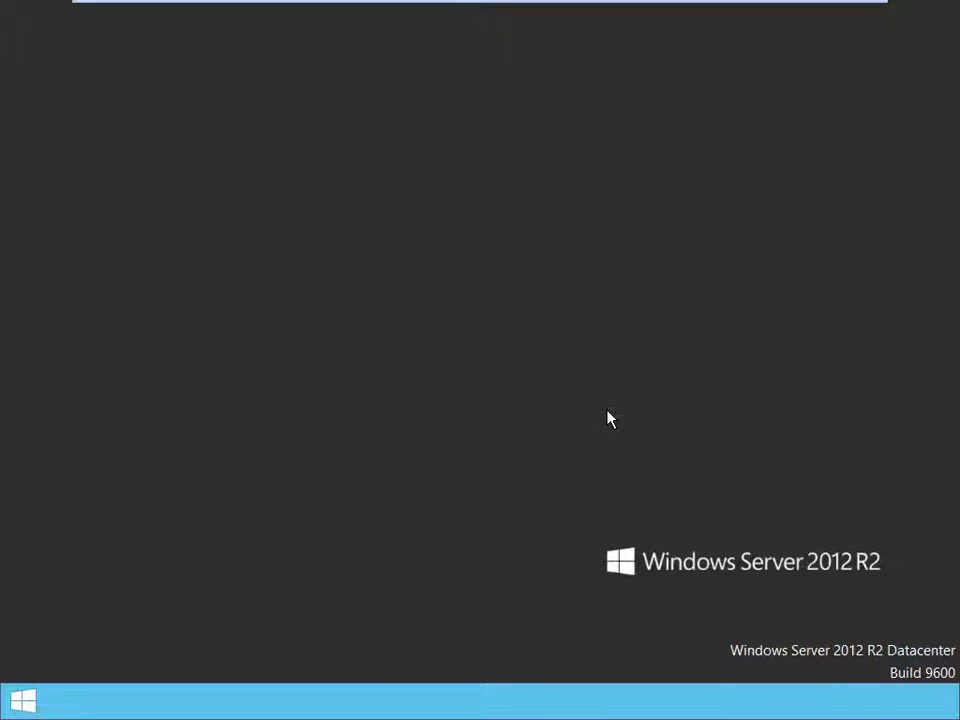
Launch Notepad on the server by running notepad and maximize its window.
{"action": "key", "text": "super+r"}
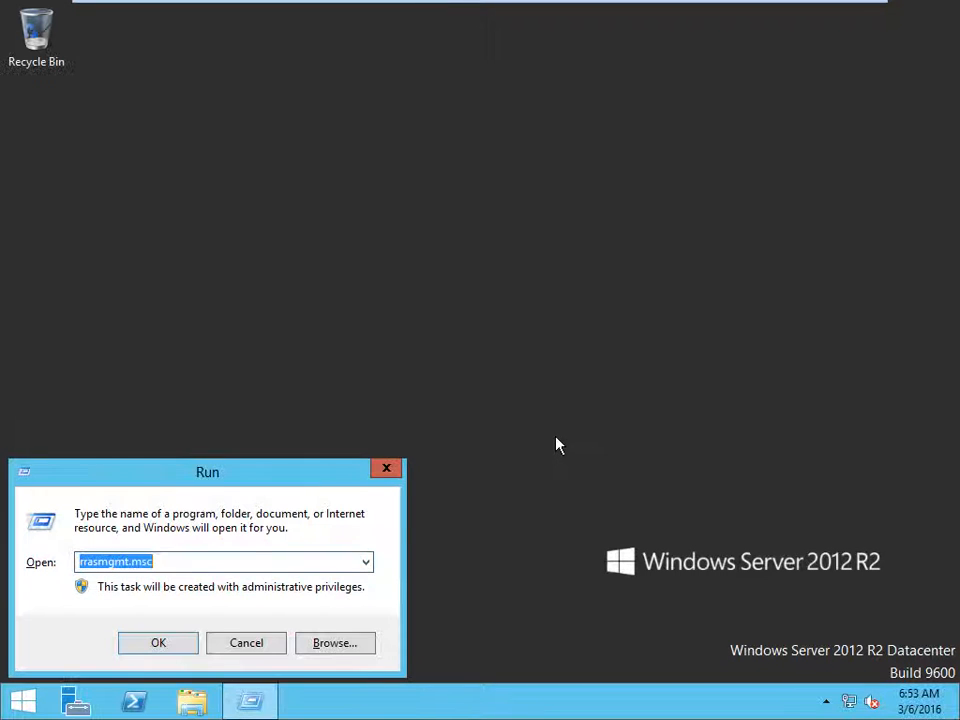
{"action": "type", "text": "note"}
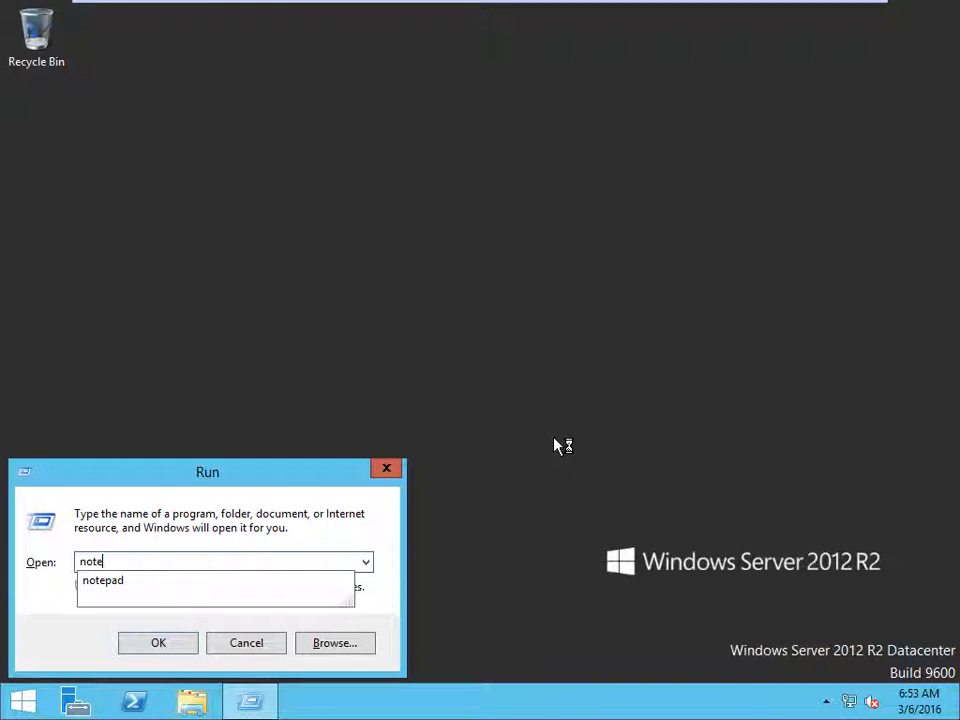
{"action": "type", "text": "pad"}
{"action": "key", "text": "Return"}
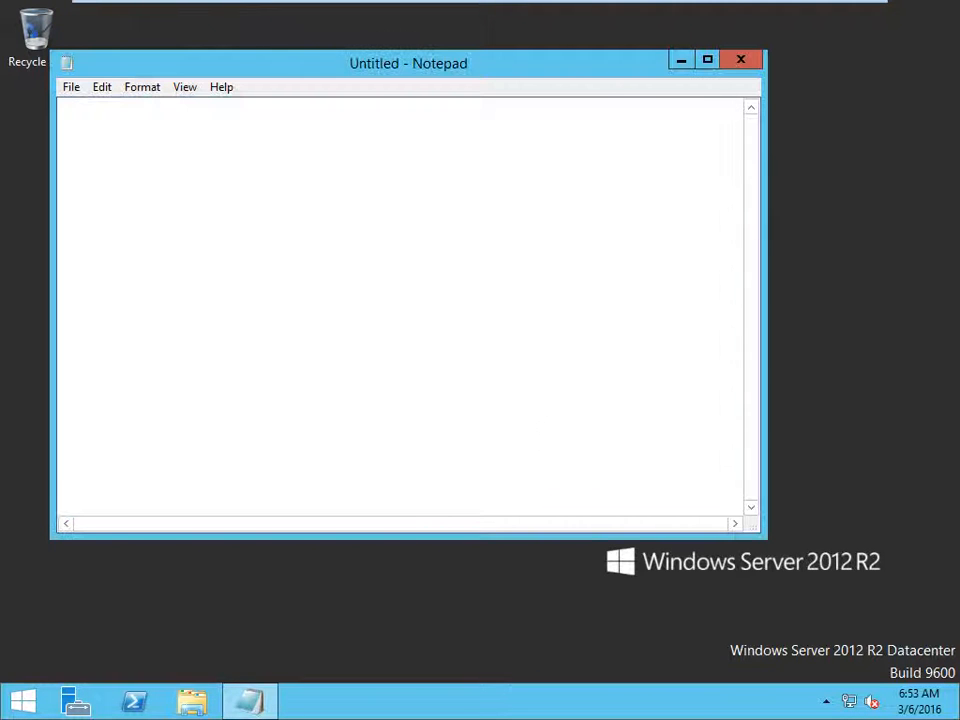
{"action": "left_click", "coordinate": [707, 60]}
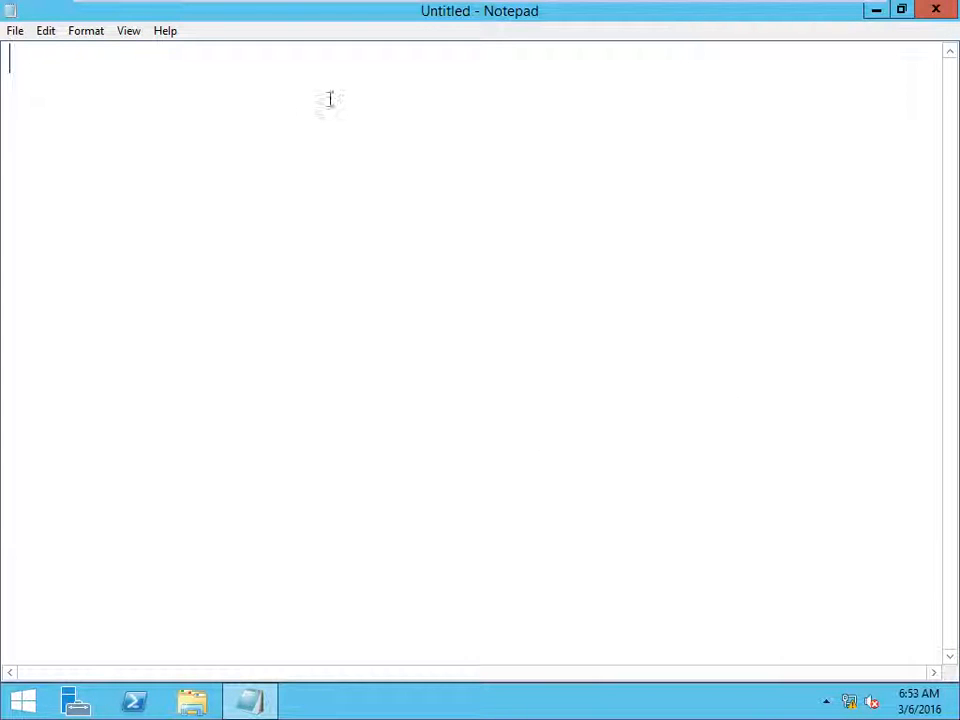
Write the heading "Storage Pool:-" on the first line of the blank note.
{"action": "type", "text": "So"}
{"action": "key", "text": "BackSpace"}
{"action": "type", "text": "torage "}
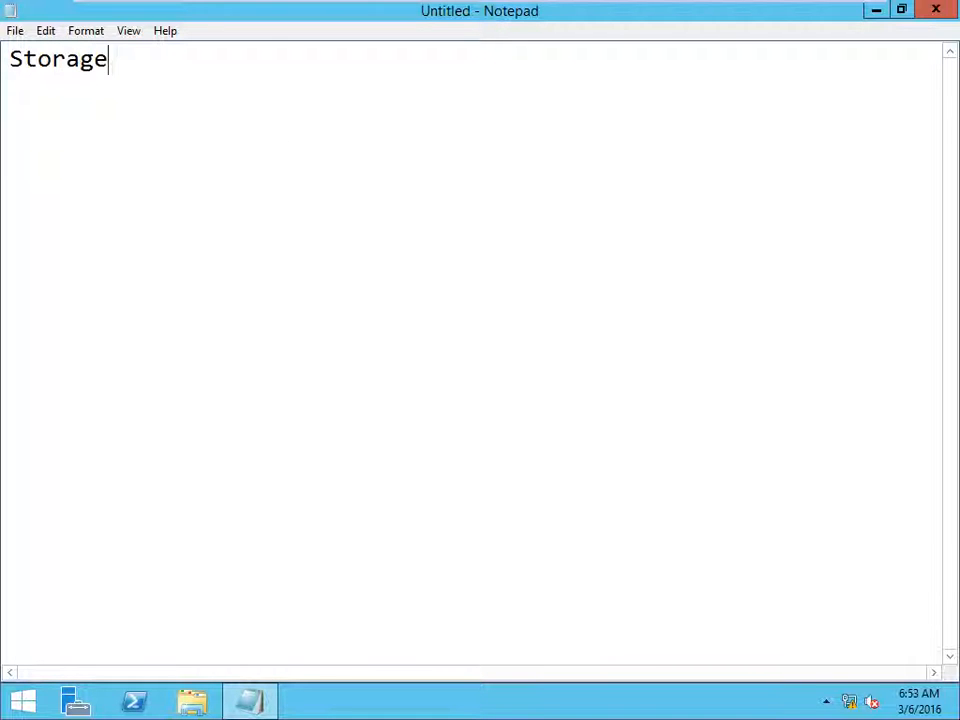
{"action": "type", "text": "Pool:-"}
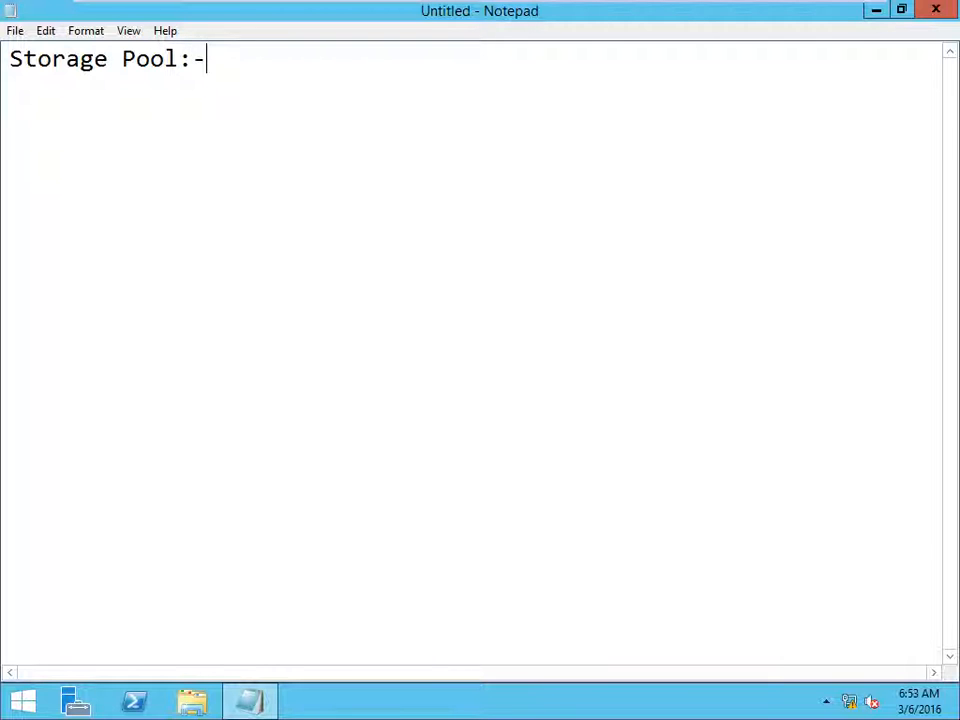
Add the line "it use storage environment" below the Storage Pool heading in the note.
{"action": "key", "text": "Return"}
{"action": "type", "text": "it use stor"}
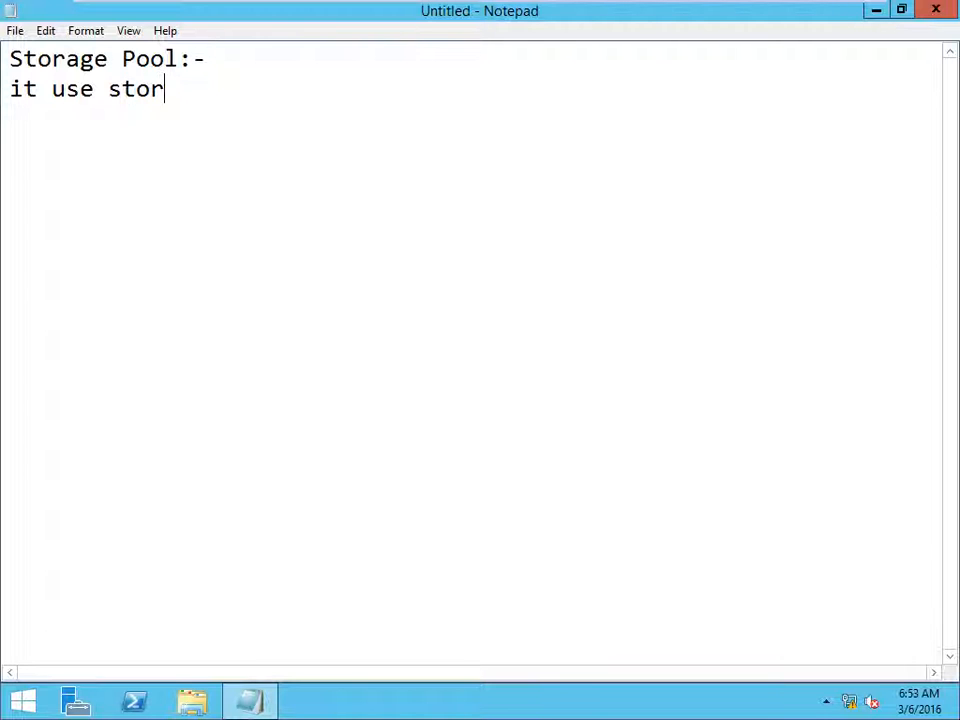
{"action": "type", "text": "age envi"}
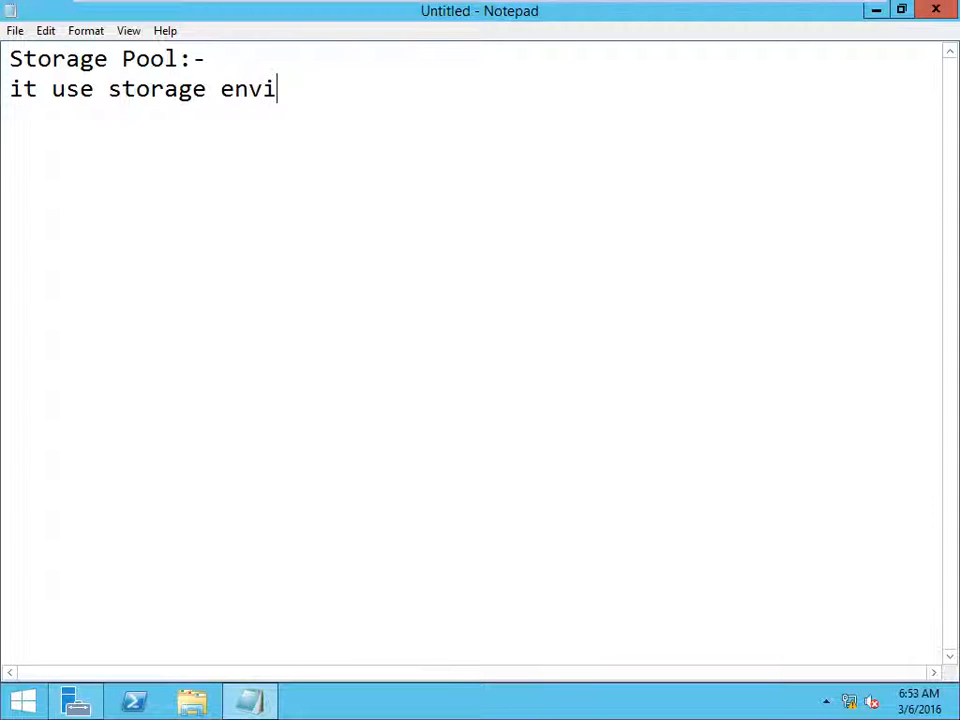
{"action": "type", "text": "ronment  "}
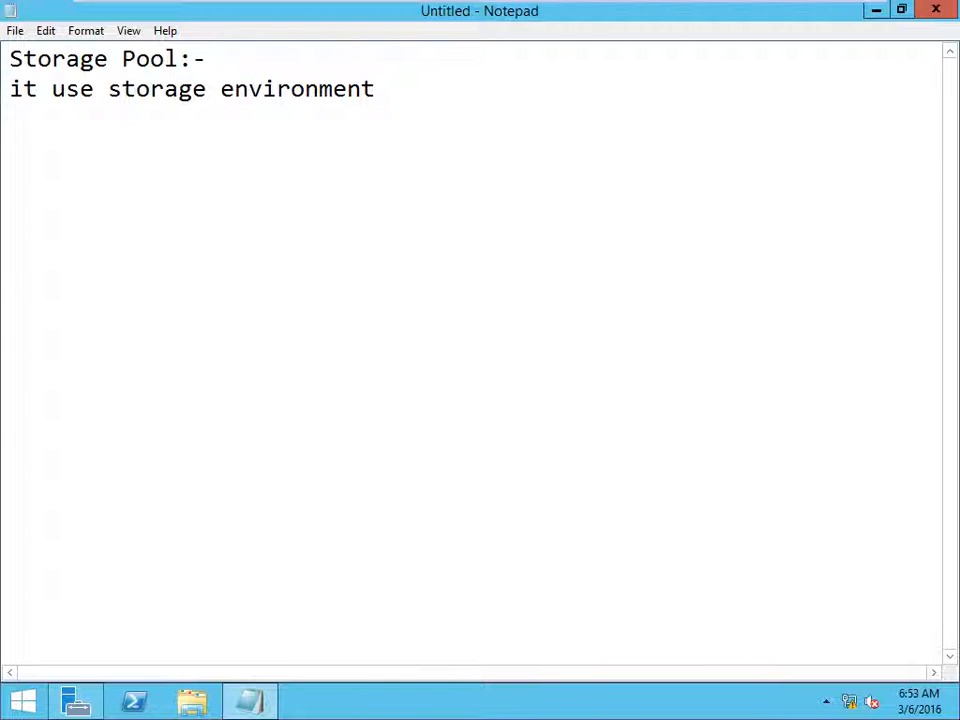
Leave a blank line and write the heading "configuring storage pool:-" in the note.
{"action": "type", "text": "configu"}
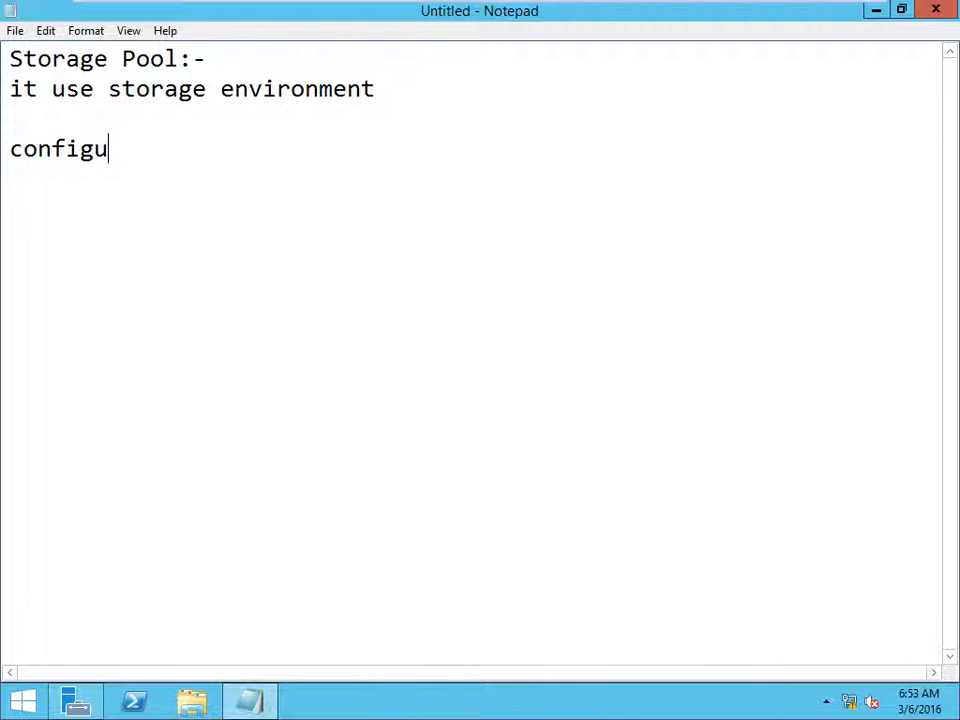
{"action": "type", "text": "ring sto"}
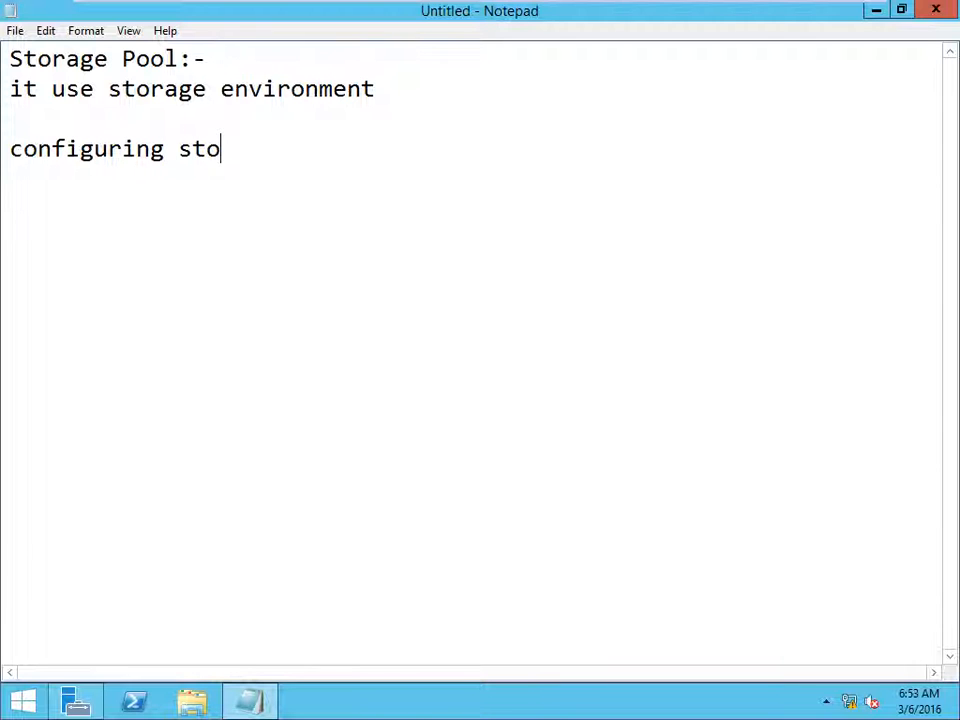
{"action": "type", "text": "rage pool"}
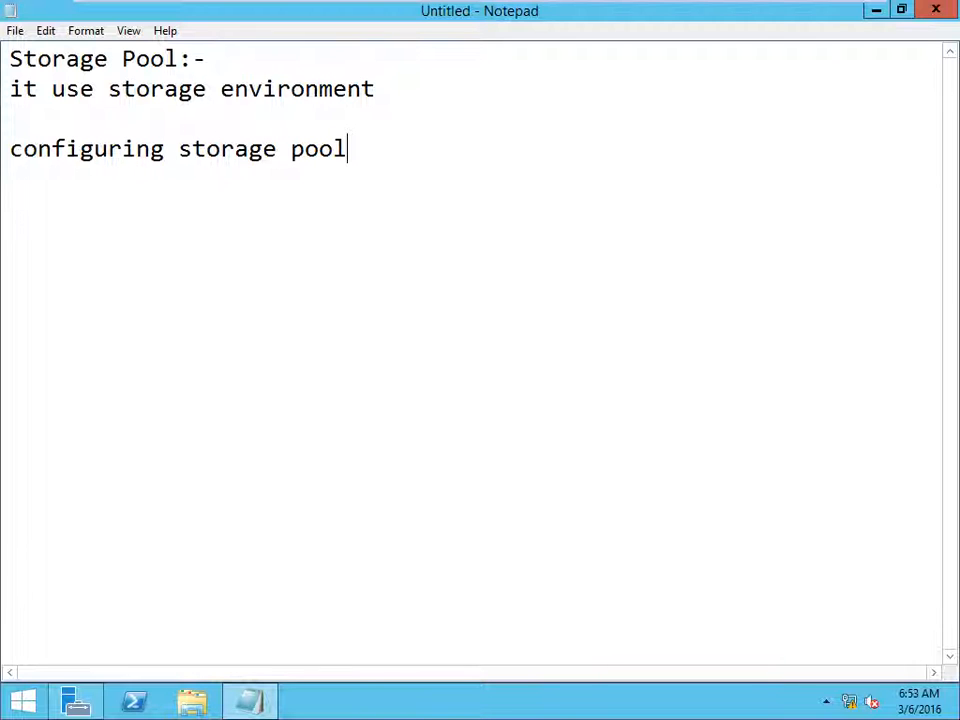
{"action": "type", "text": ":-"}
Write list item "1. give the pool name(hdd1,hdd2 and hdd3) - AptechPool" under the configuring heading.
{"action": "key", "text": "Return"}
{"action": "type", "text": "1. give th"}
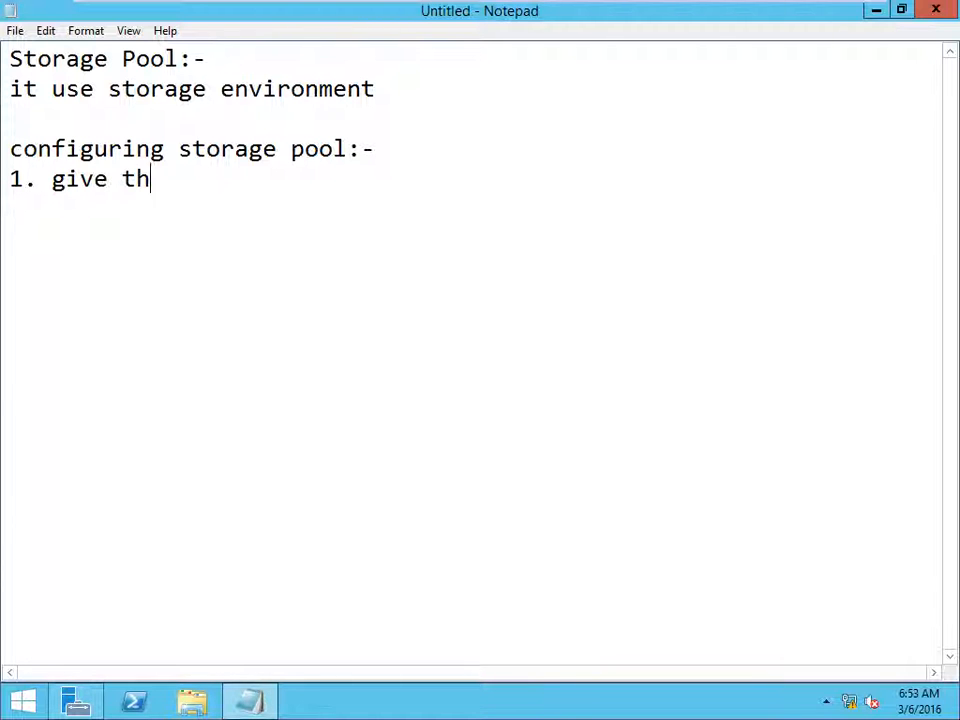
{"action": "type", "text": "e pool name"}
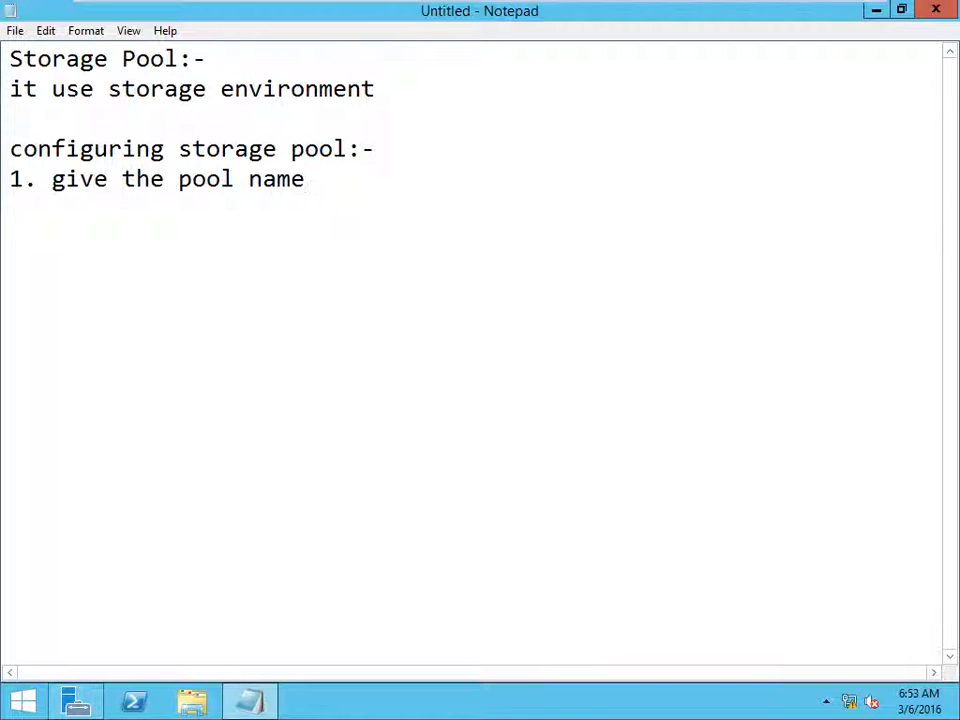
{"action": "type", "text": "(hdd1,hdd2"}
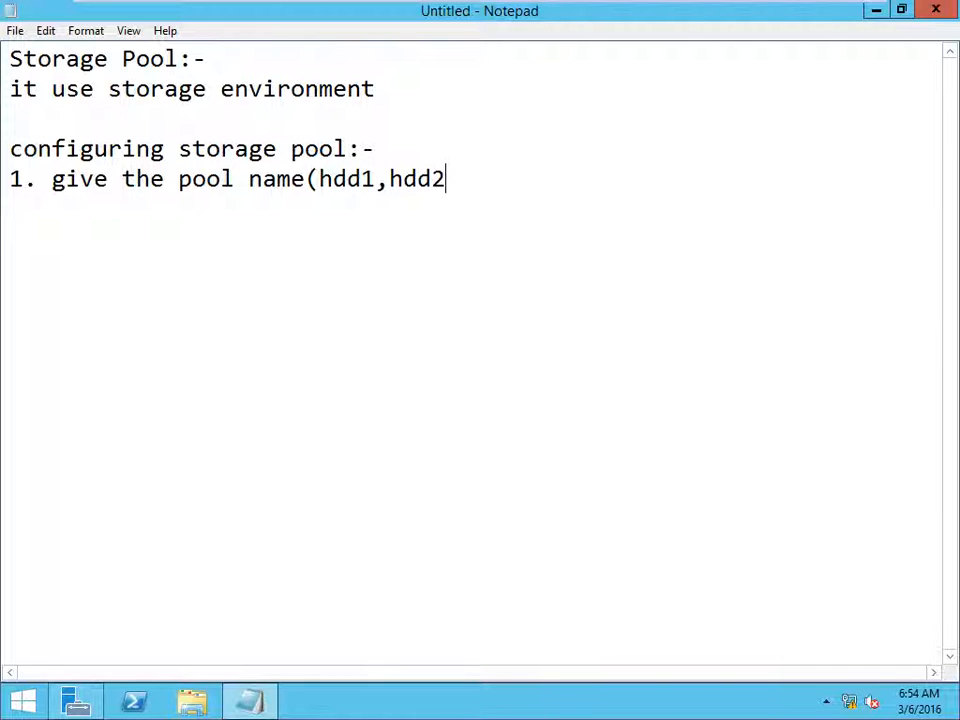
{"action": "type", "text": ",hdd"}
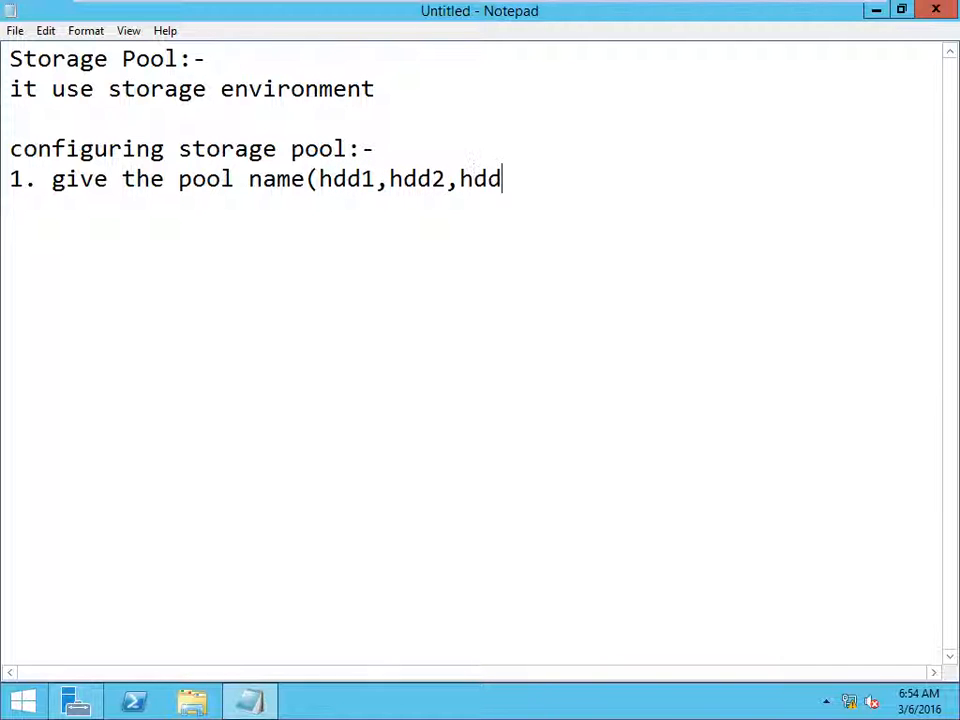
{"action": "key", "text": "BackSpace"}
{"action": "key", "text": "BackSpace"}
{"action": "key", "text": "BackSpace"}
{"action": "key", "text": "BackSpace"}
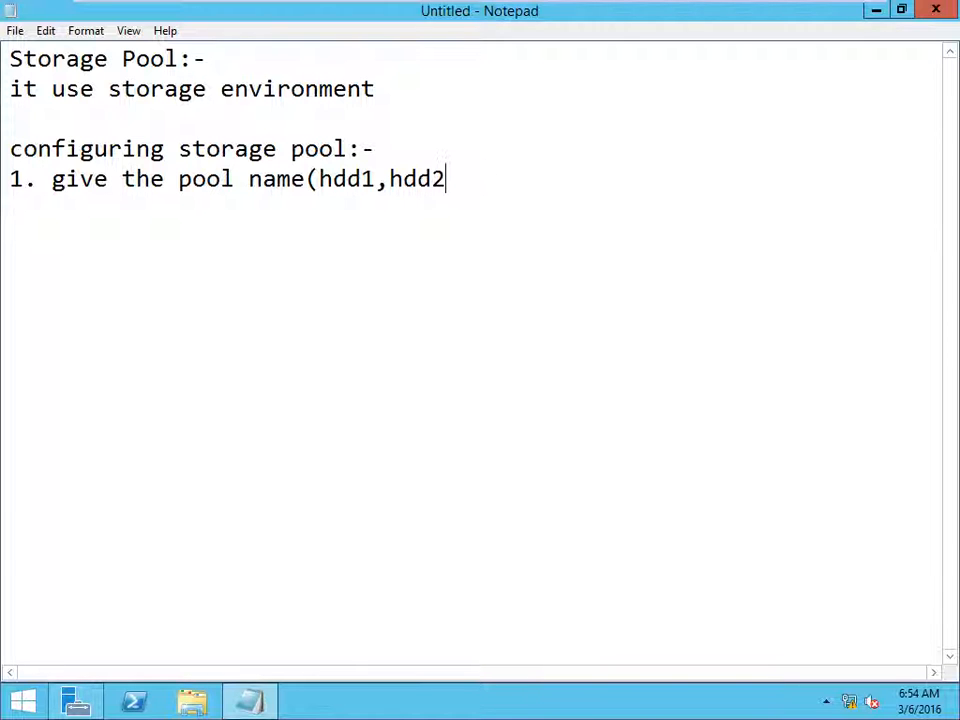
{"action": "type", "text": "and hdd"}
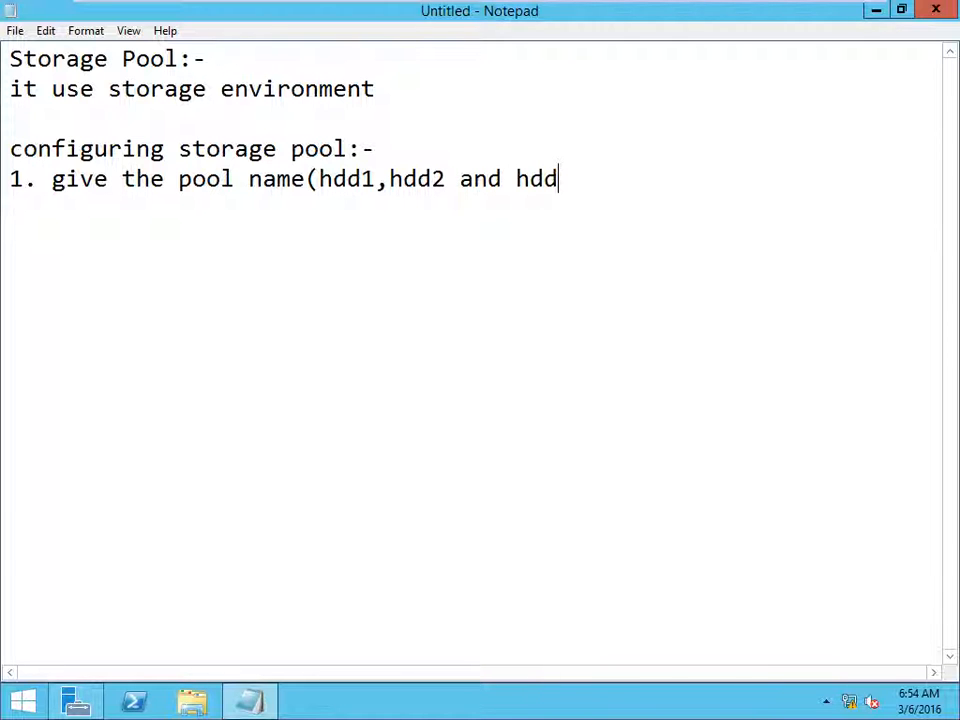
{"action": "type", "text": "3) - Aptech"}
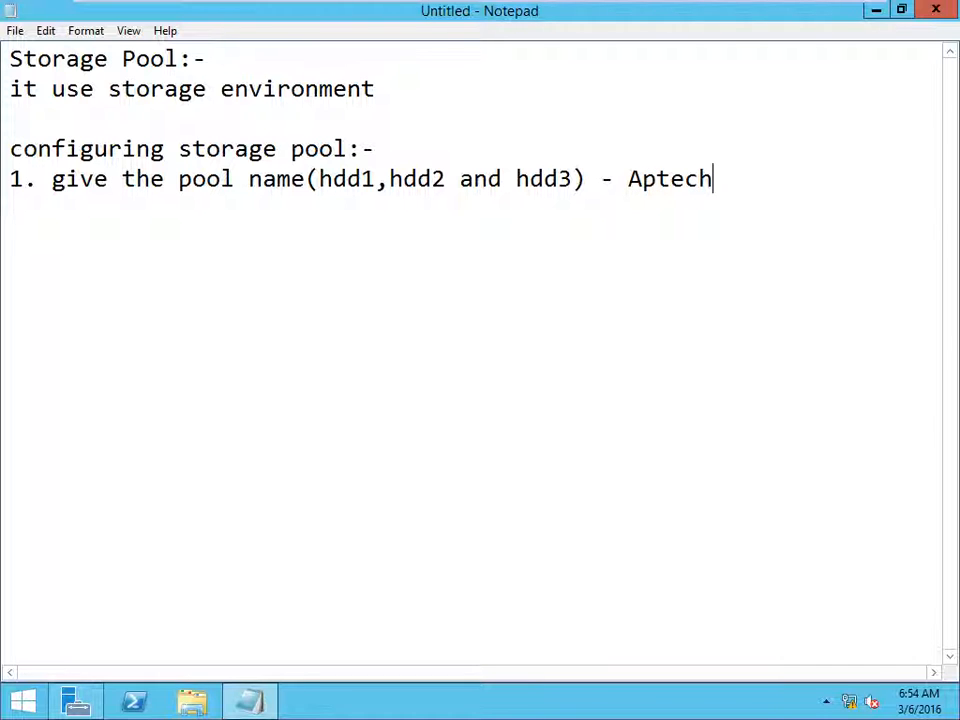
{"action": "type", "text": "Pool"}
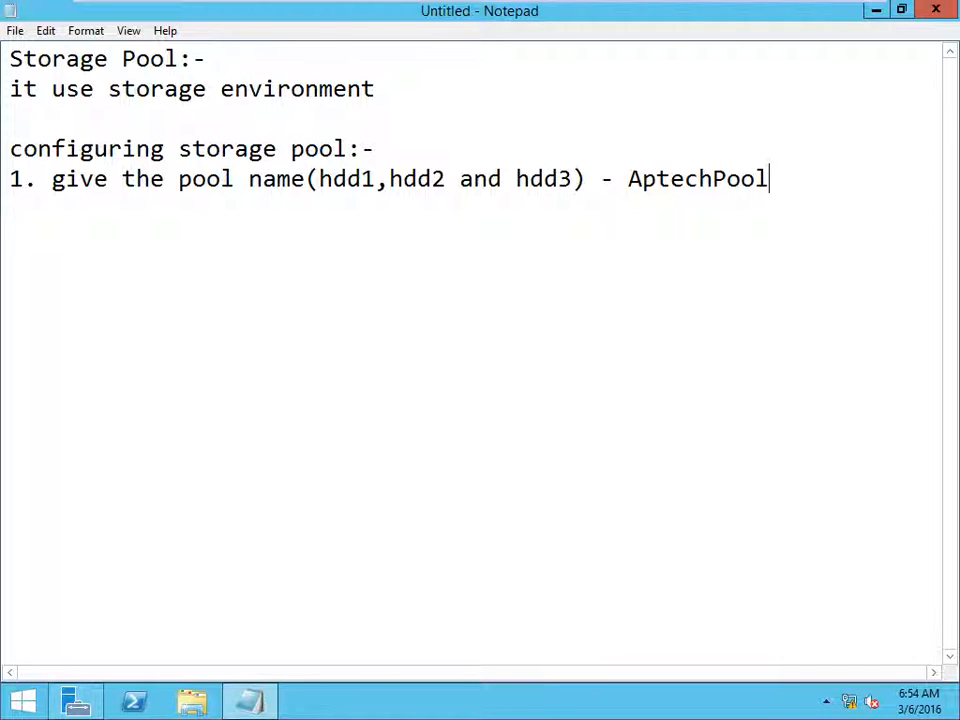
Add list item "2. create virtual disk(disk1 and disk2)" below the pool name item.
{"action": "key", "text": "Return"}
{"action": "type", "text": "2. crea"}
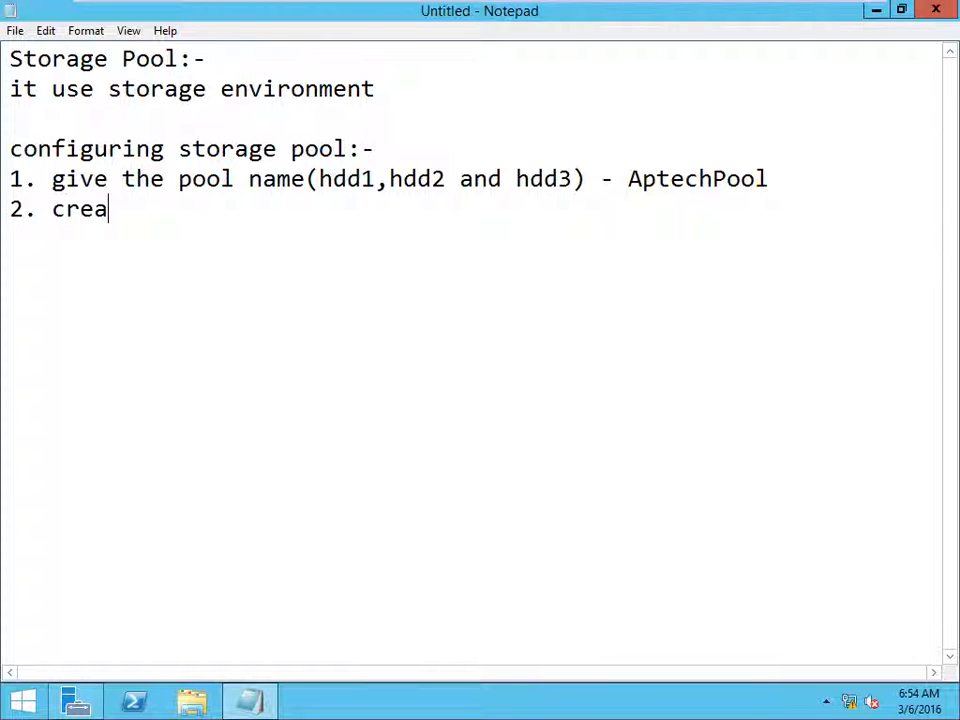
{"action": "type", "text": "te virtual "}
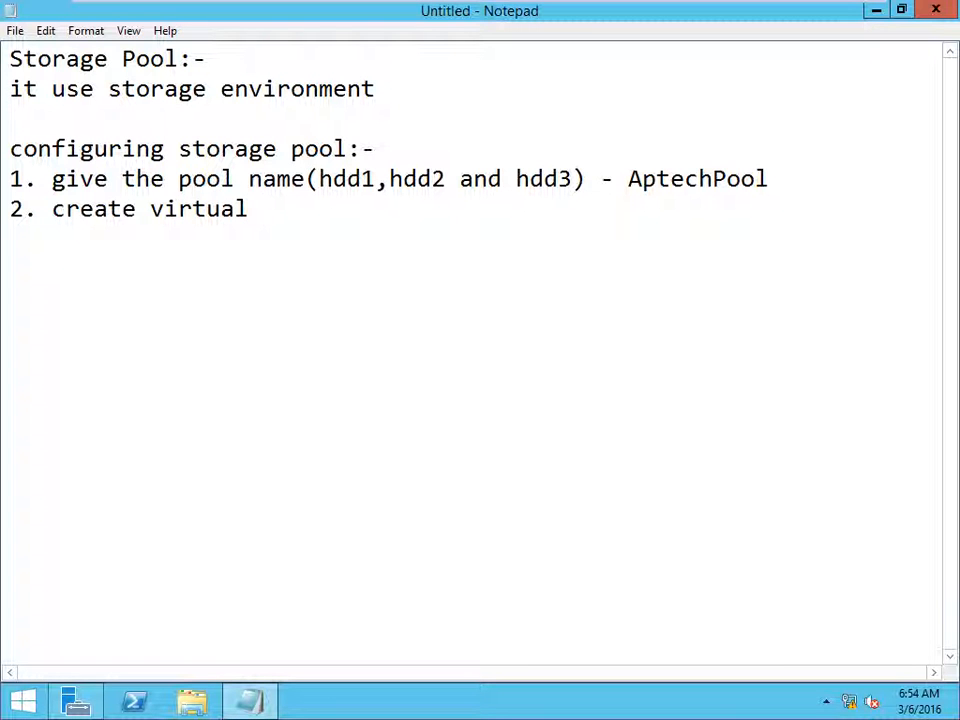
{"action": "type", "text": "disk(di"}
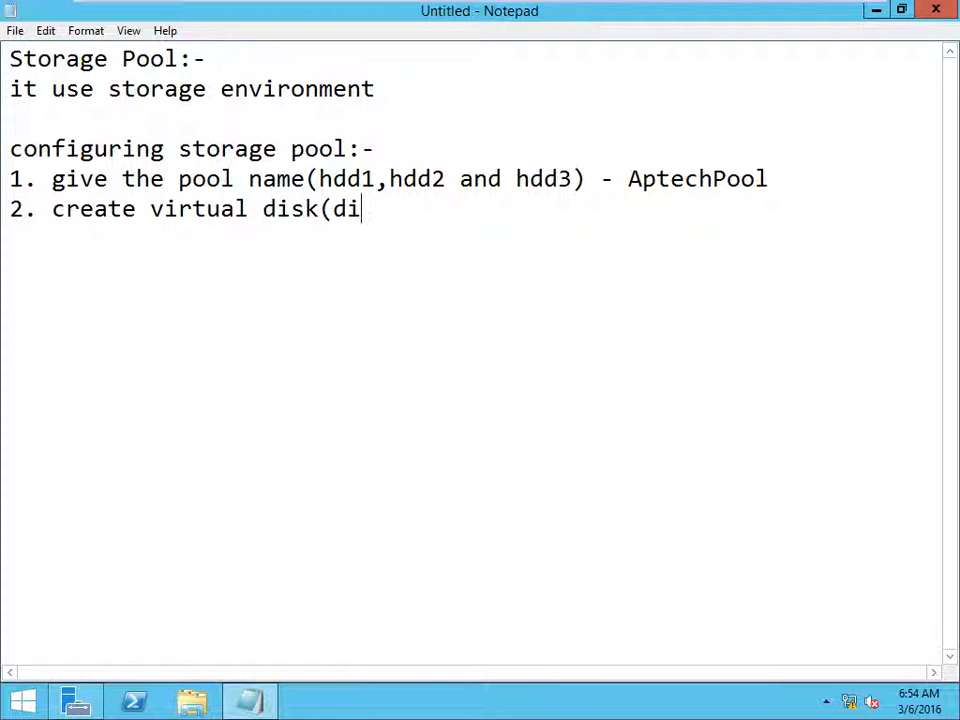
{"action": "key", "text": "BackSpace"}
{"action": "key", "text": "BackSpace"}
{"action": "type", "text": "hd"}
{"action": "key", "text": "BackSpace"}
{"action": "key", "text": "BackSpace"}
{"action": "type", "text": "disk1 and "}
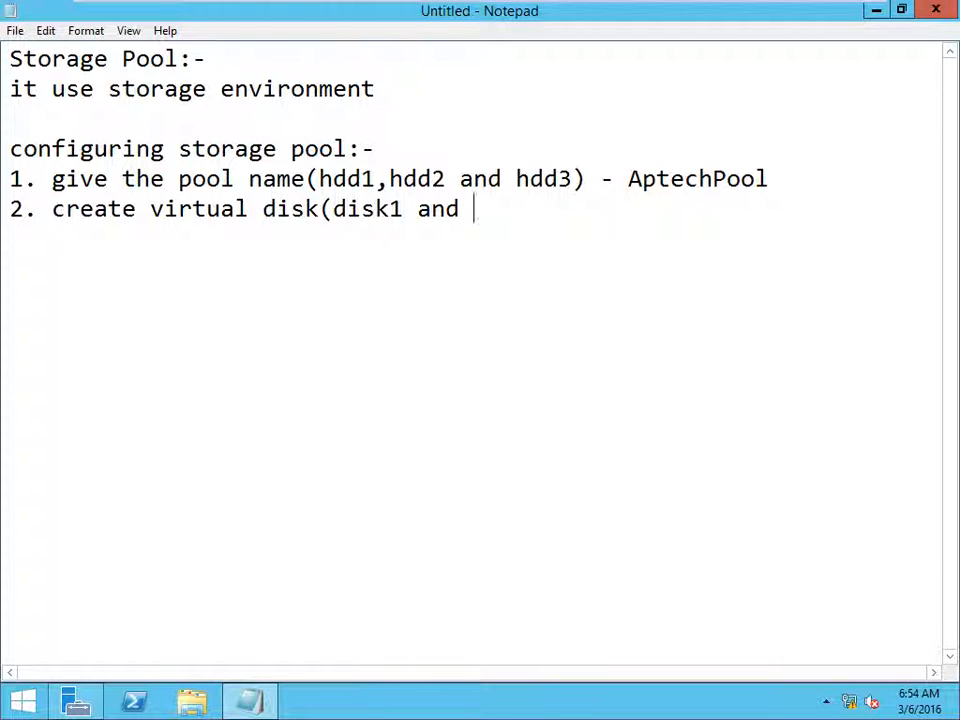
{"action": "type", "text": "disk2"}
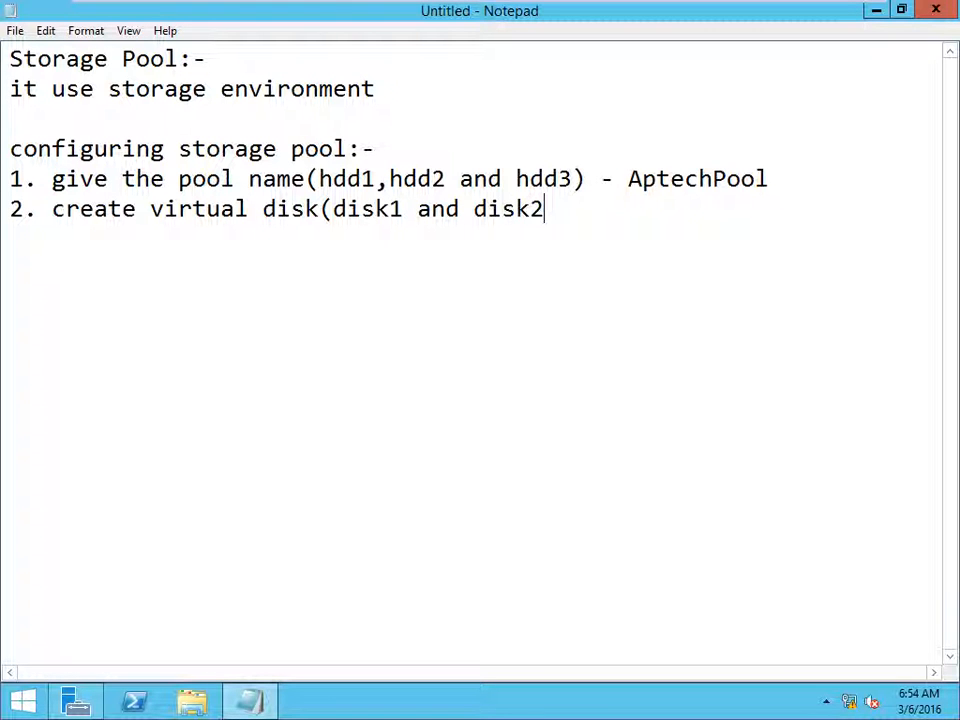
{"action": "type", "text": ") "}
Add list item "3. Create the volume" below the virtual disk item.
{"action": "type", "text": "3"}
{"action": "type", "text": ". Crea"}
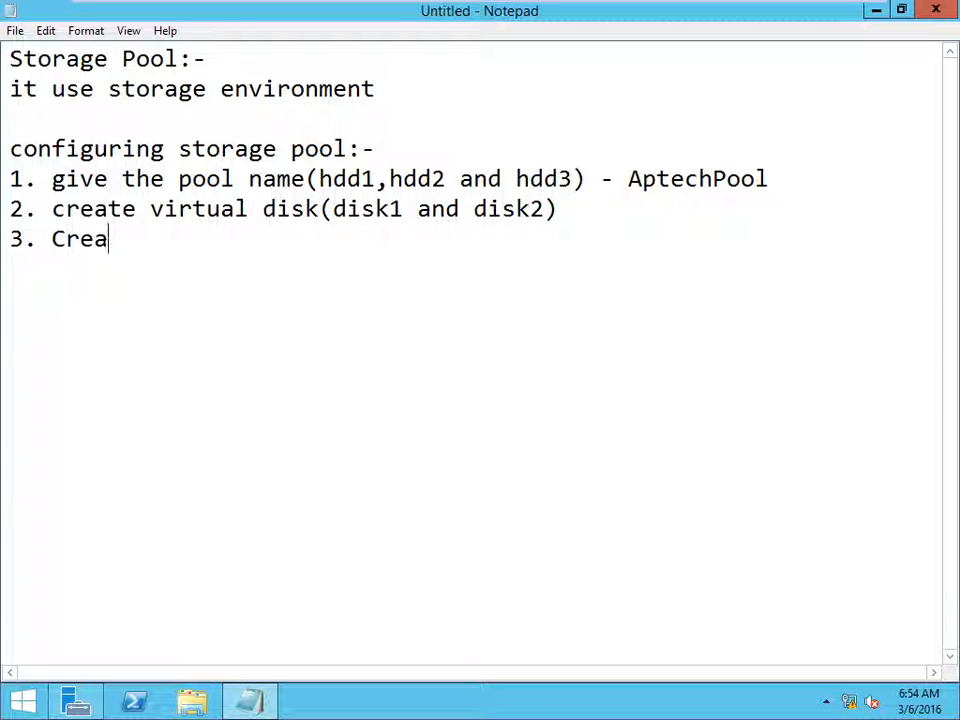
{"action": "type", "text": "te the vo"}
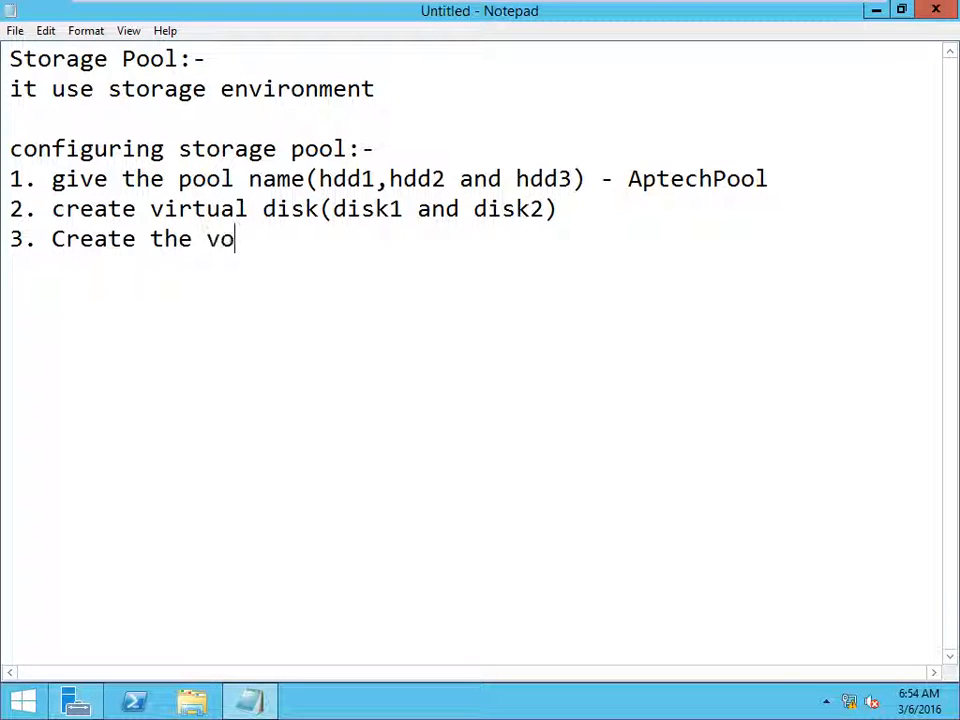
{"action": "type", "text": "lume"}
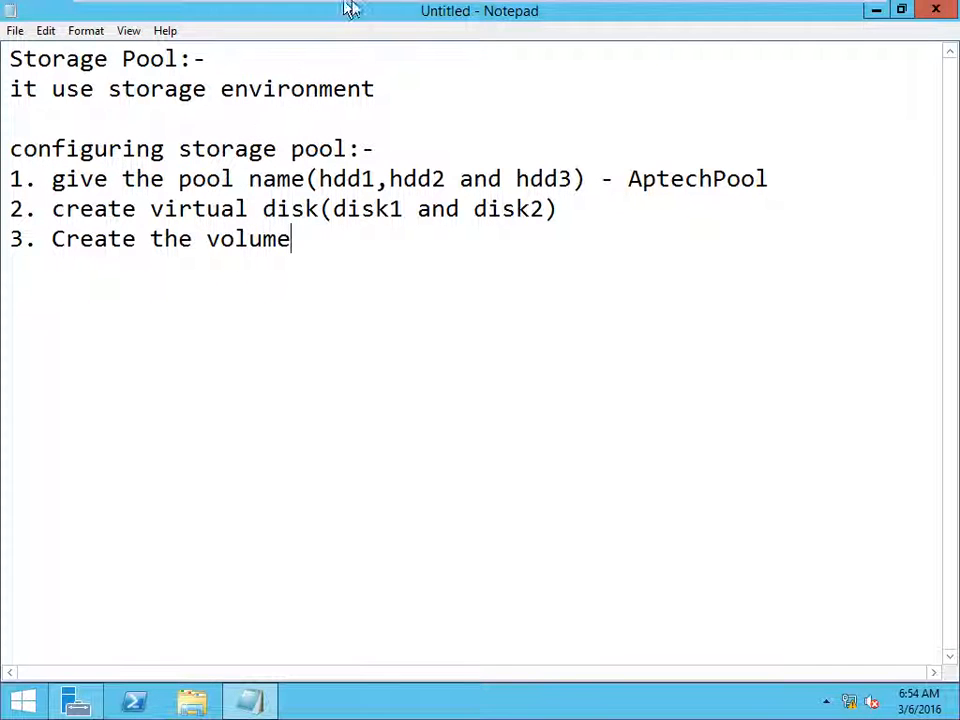
Minimize the Notepad window and close Server Manager to reach the desktop.
{"action": "left_click", "coordinate": [877, 11]}
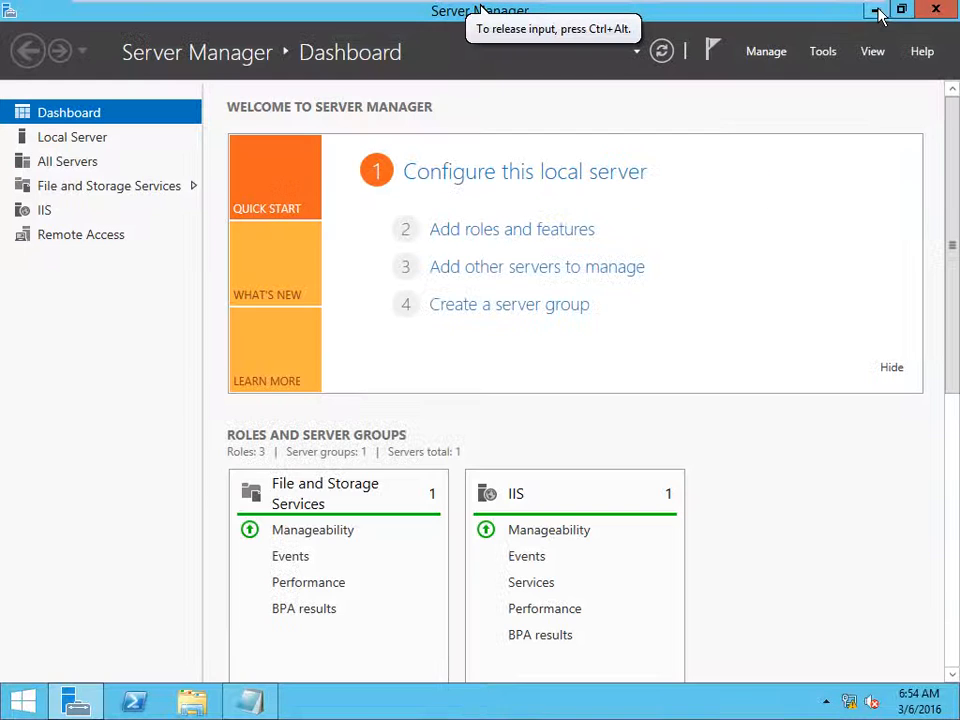
{"action": "left_click", "coordinate": [776, 55]}
{"action": "left_click", "coordinate": [823, 54]}
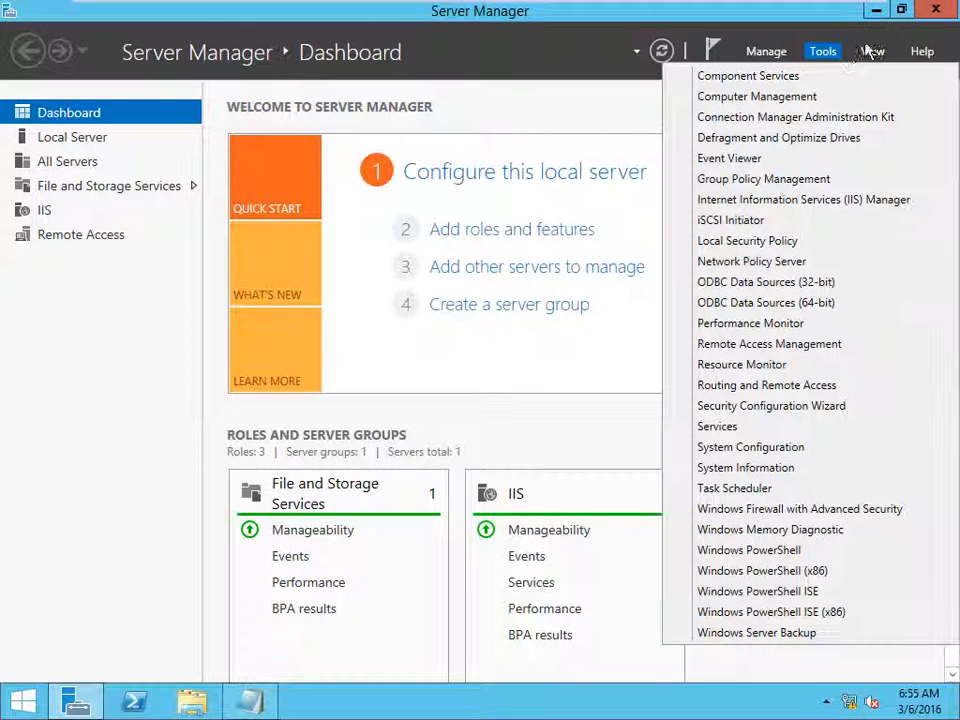
{"action": "left_click", "coordinate": [924, 20]}
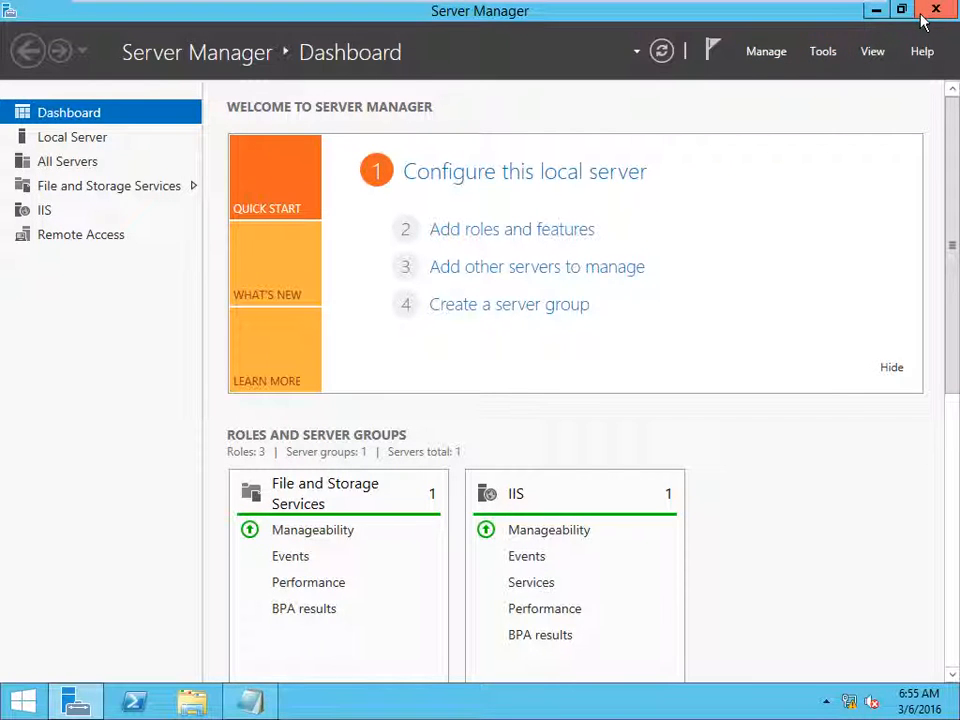
{"action": "left_click", "coordinate": [922, 16]}
Launch Disk Management by running diskmgmt.msc and maximize its window.
{"action": "key", "text": "super+r"}
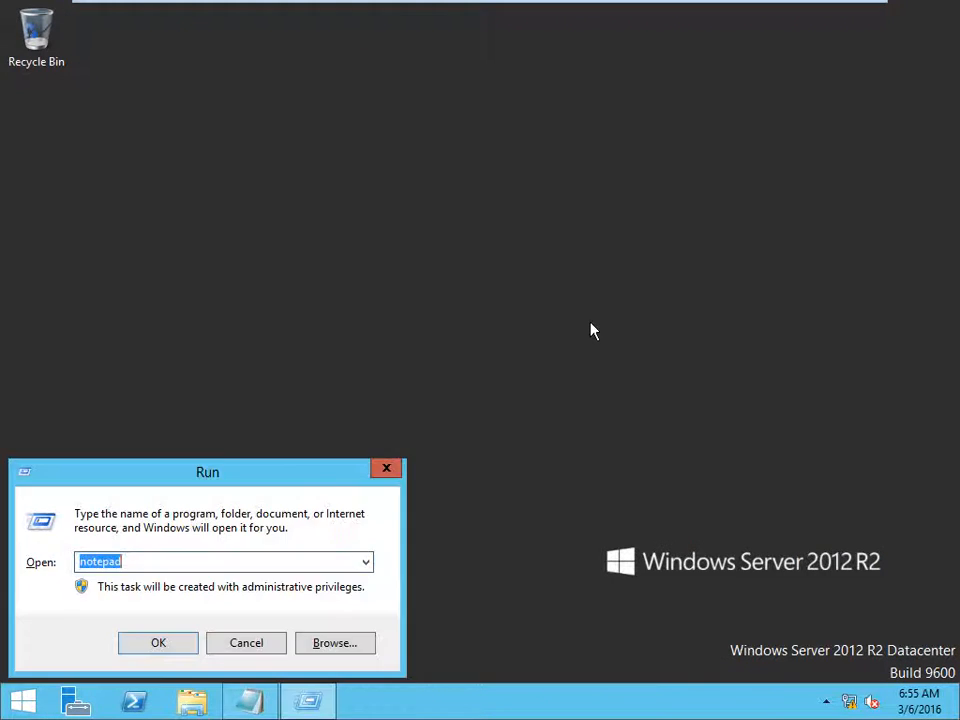
{"action": "type", "text": "diskmgmt"}
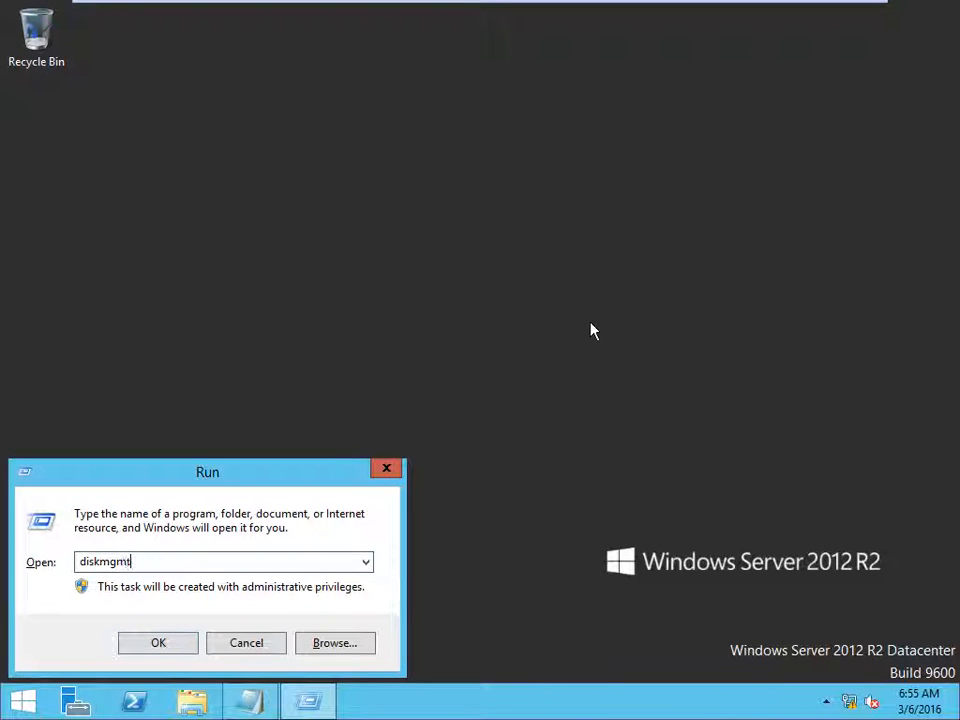
{"action": "type", "text": ".msc"}
{"action": "key", "text": "Return"}
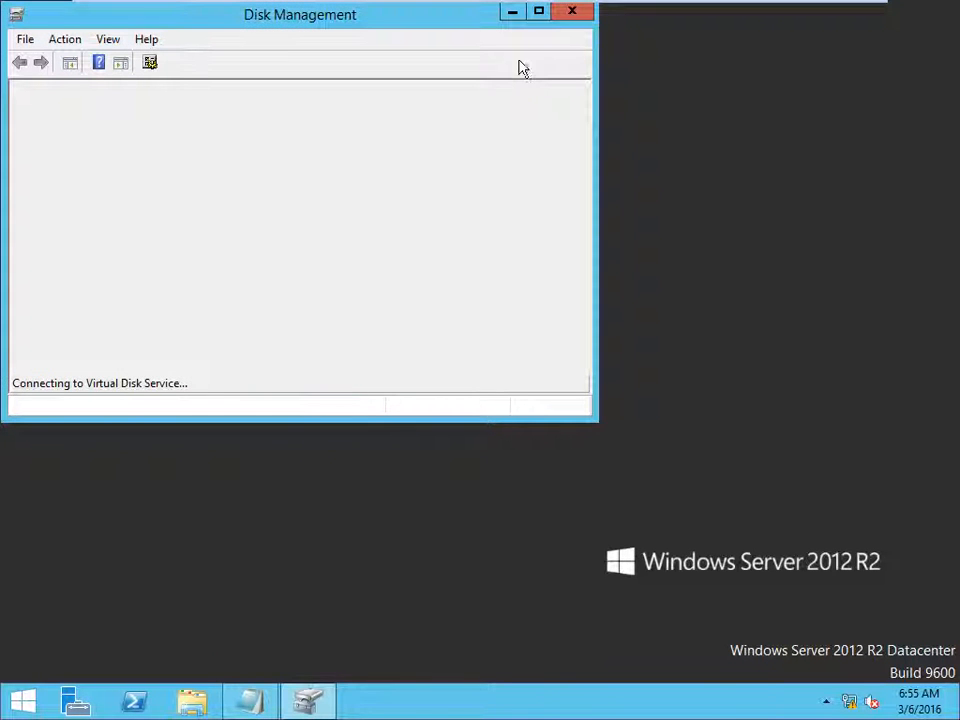
{"action": "left_click", "coordinate": [539, 13]}
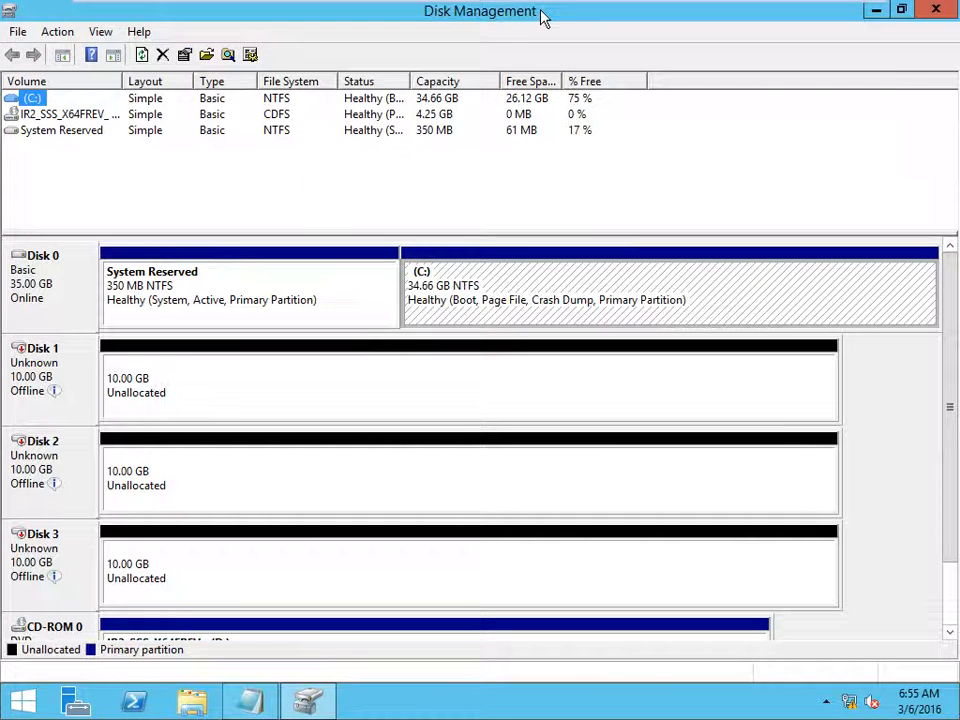
Bring the three offline 10 GB disks, Disk 1, Disk 2 and Disk 3, online.
{"action": "left_click", "coordinate": [60, 375]}
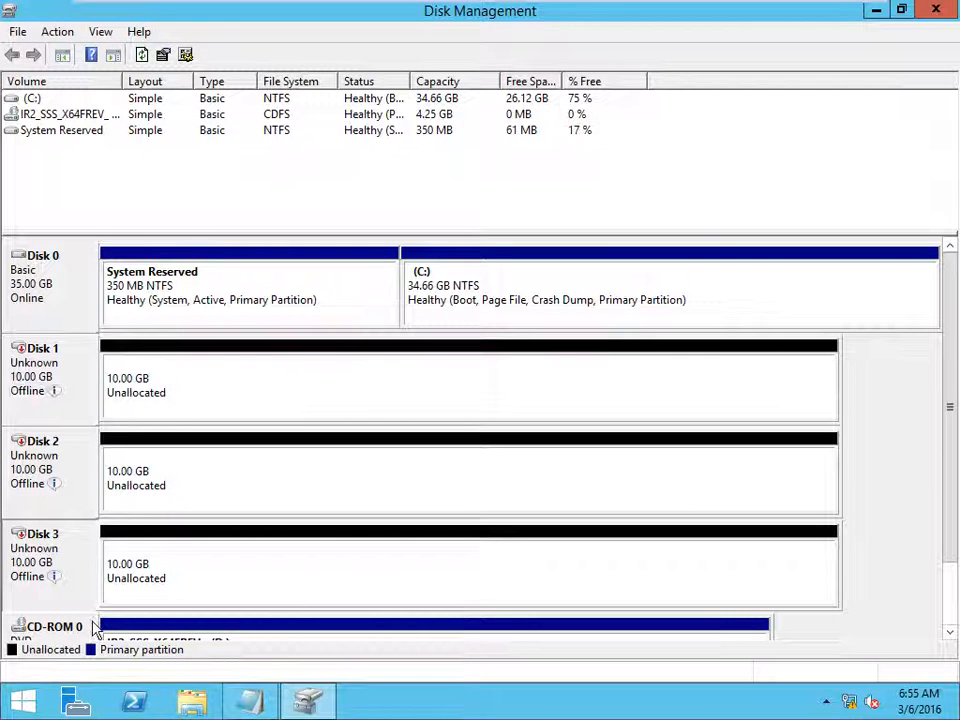
{"action": "right_click", "coordinate": [85, 378]}
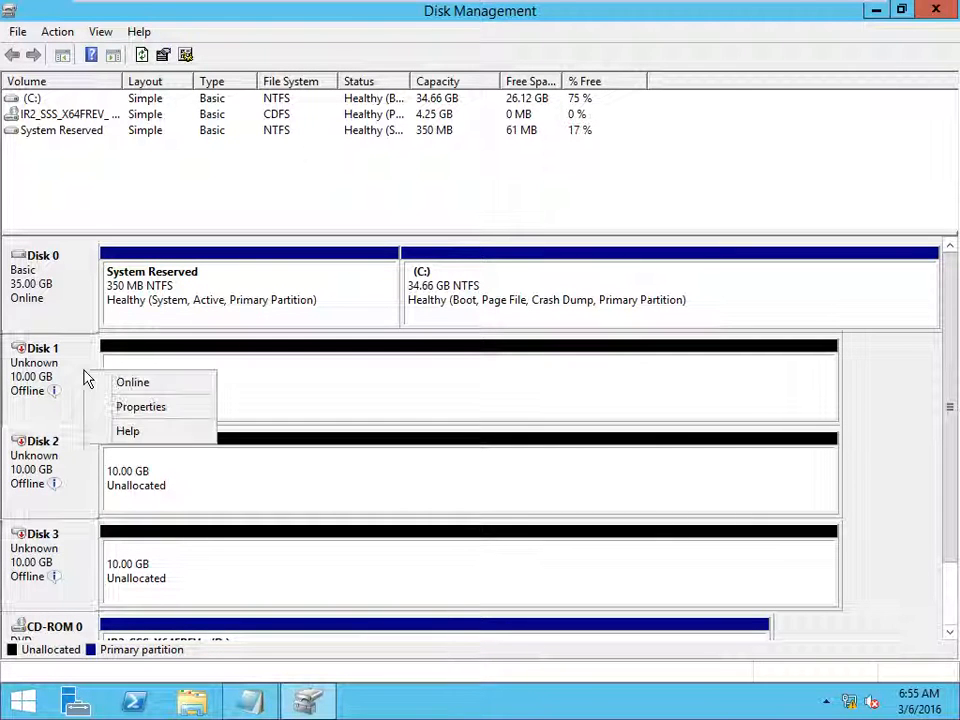
{"action": "left_click", "coordinate": [117, 380]}
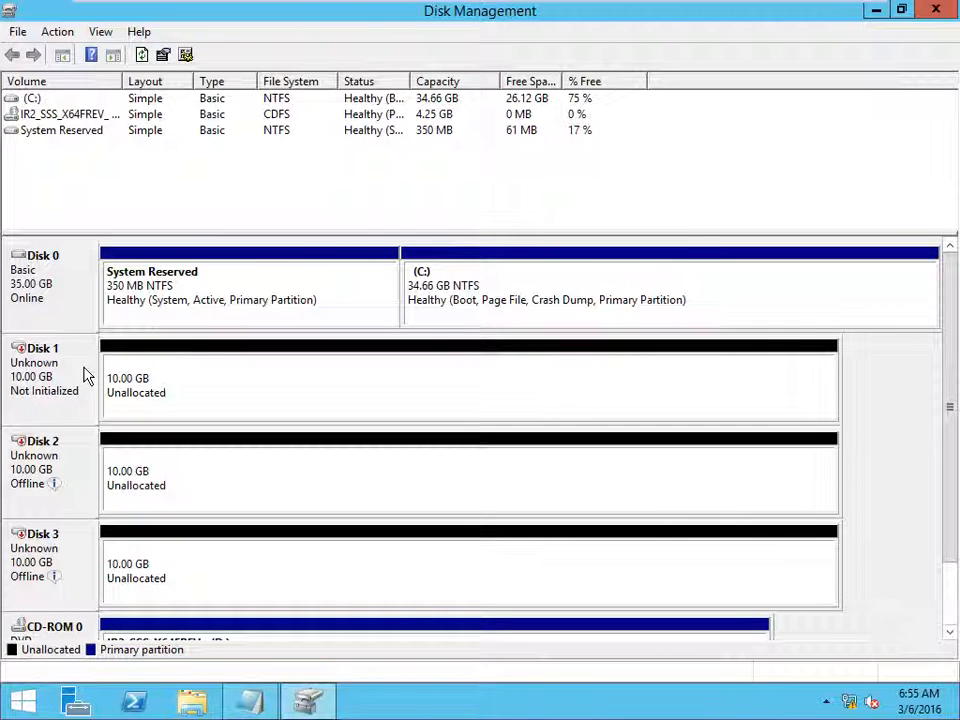
{"action": "right_click", "coordinate": [72, 368]}
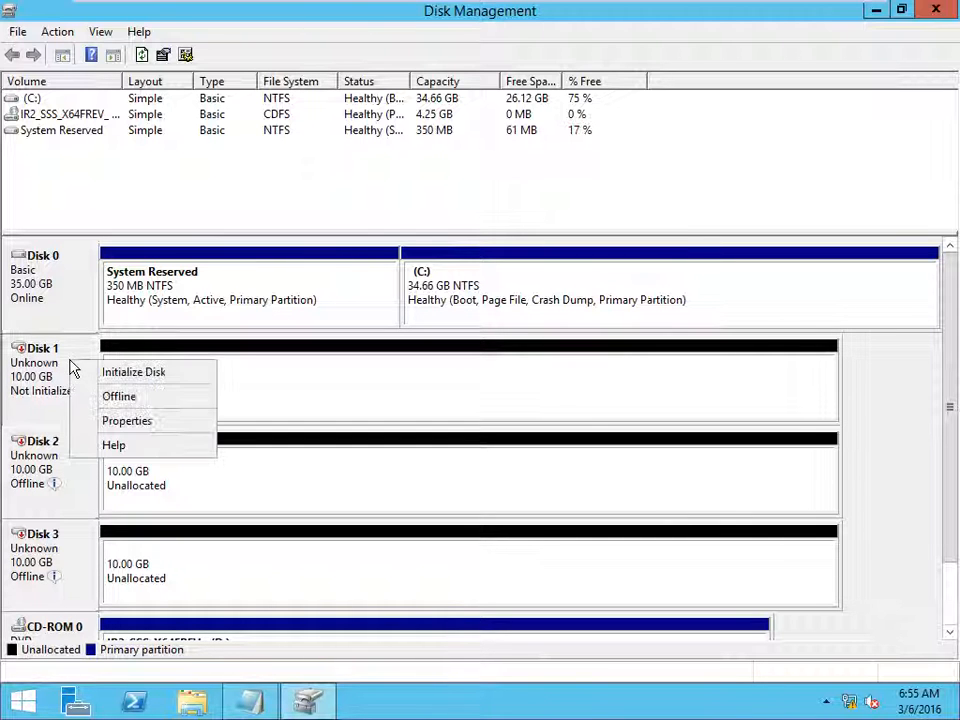
{"action": "left_click", "coordinate": [75, 476]}
{"action": "right_click", "coordinate": [80, 468]}
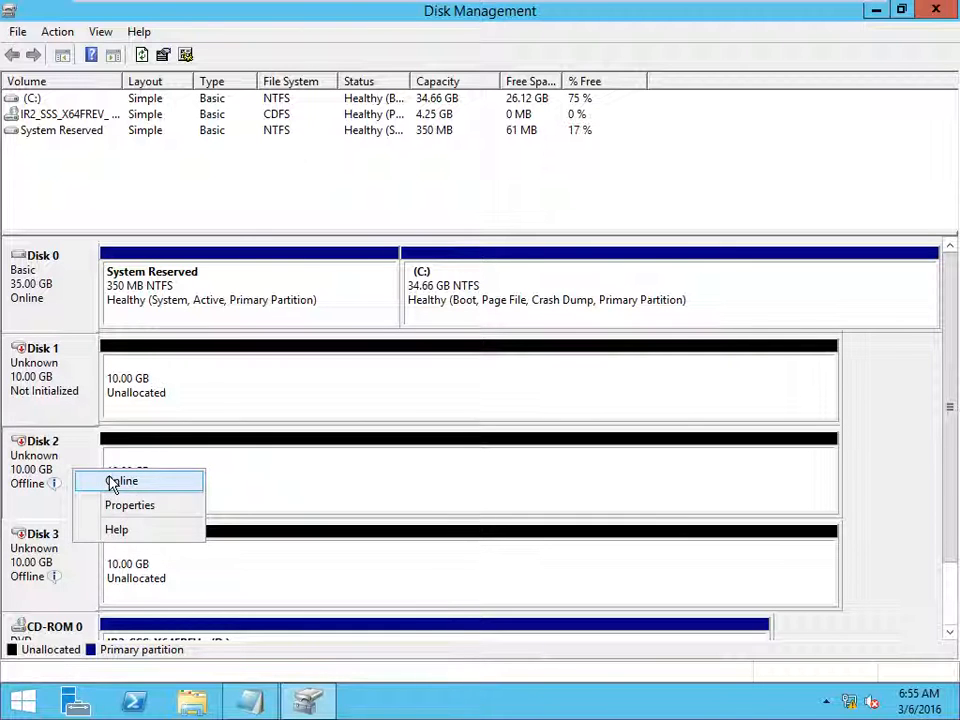
{"action": "left_click", "coordinate": [111, 480]}
{"action": "right_click", "coordinate": [86, 553]}
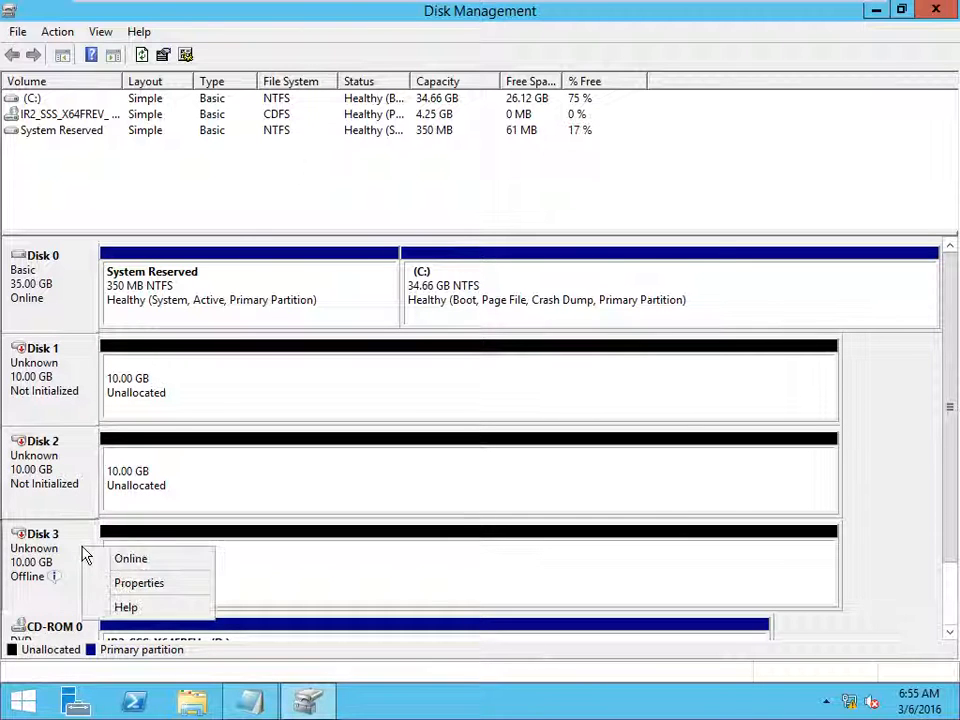
{"action": "left_click", "coordinate": [122, 558]}
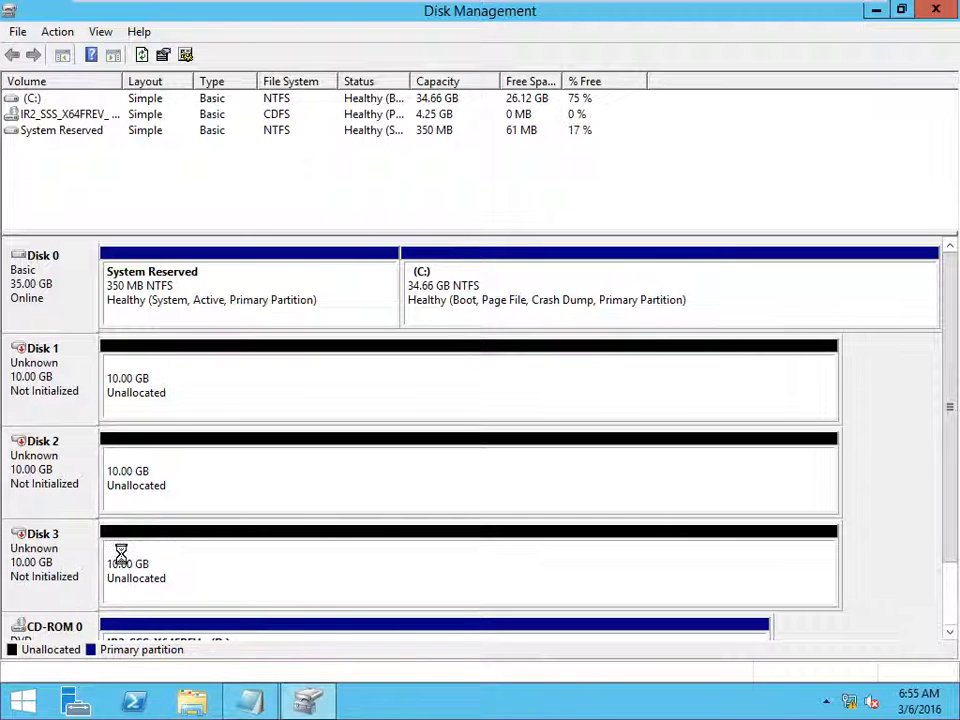
Initialize Disk 1, Disk 2 and Disk 3 with the MBR partition style and close Disk Management.
{"action": "right_click", "coordinate": [79, 373]}
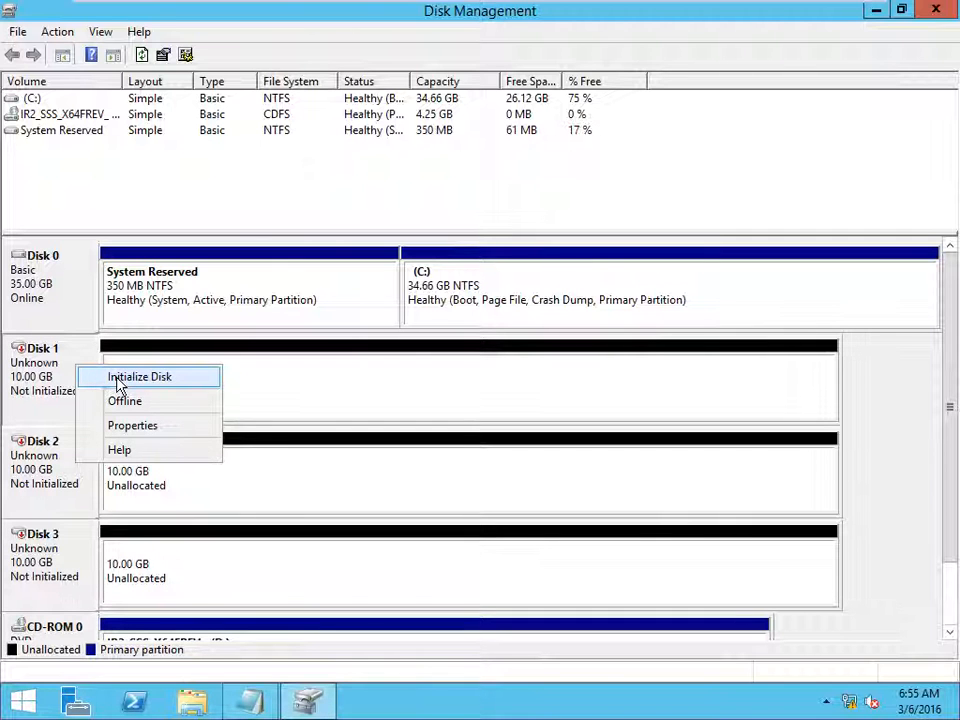
{"action": "left_click", "coordinate": [117, 380]}
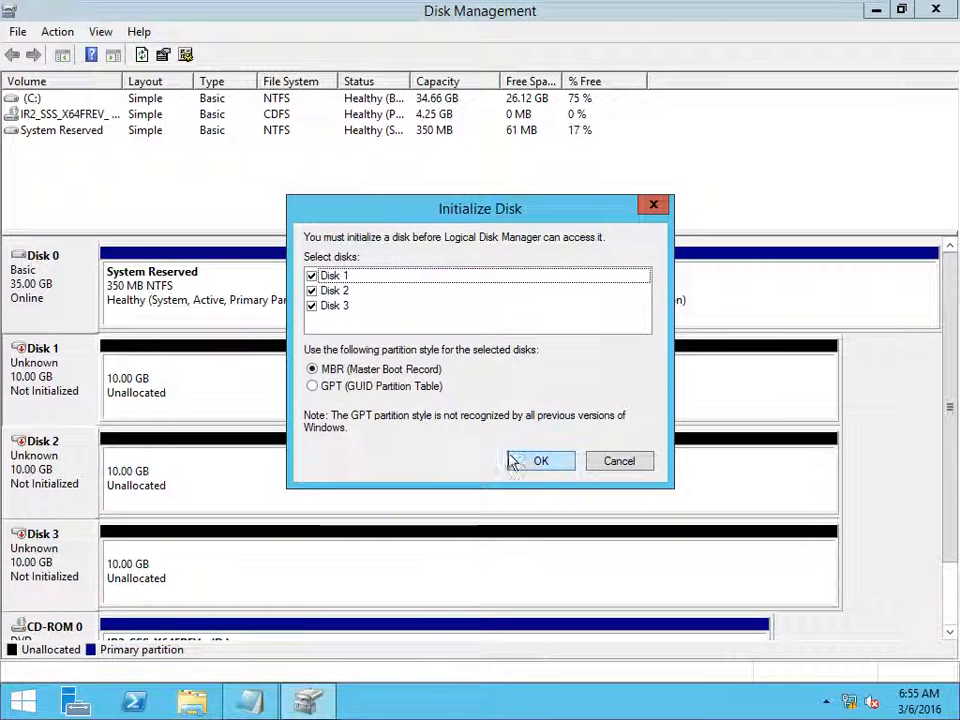
{"action": "left_click", "coordinate": [516, 463]}
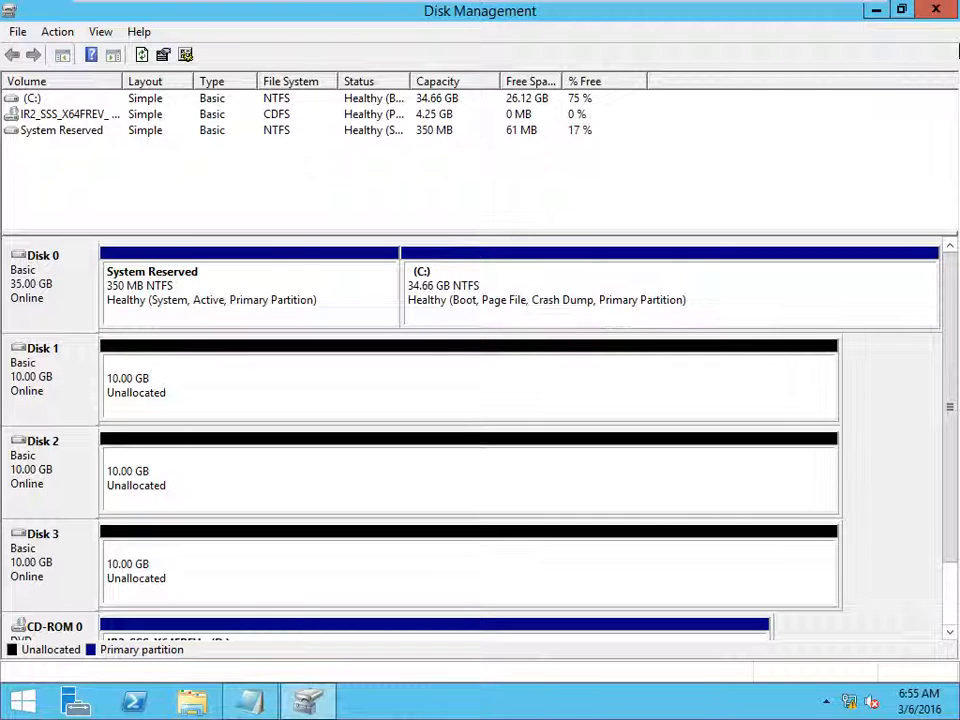
{"action": "left_click", "coordinate": [935, 12]}
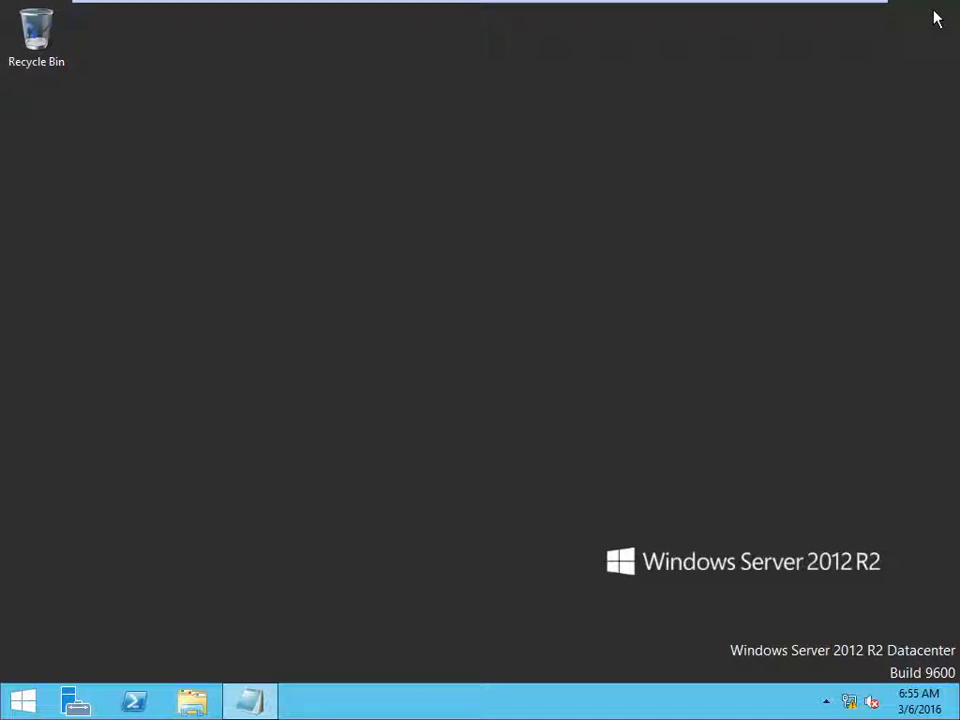
Open the Storage Pools page of File and Storage Services in Server Manager and check the Primordial pool's physical disks.
{"action": "left_click", "coordinate": [76, 695]}
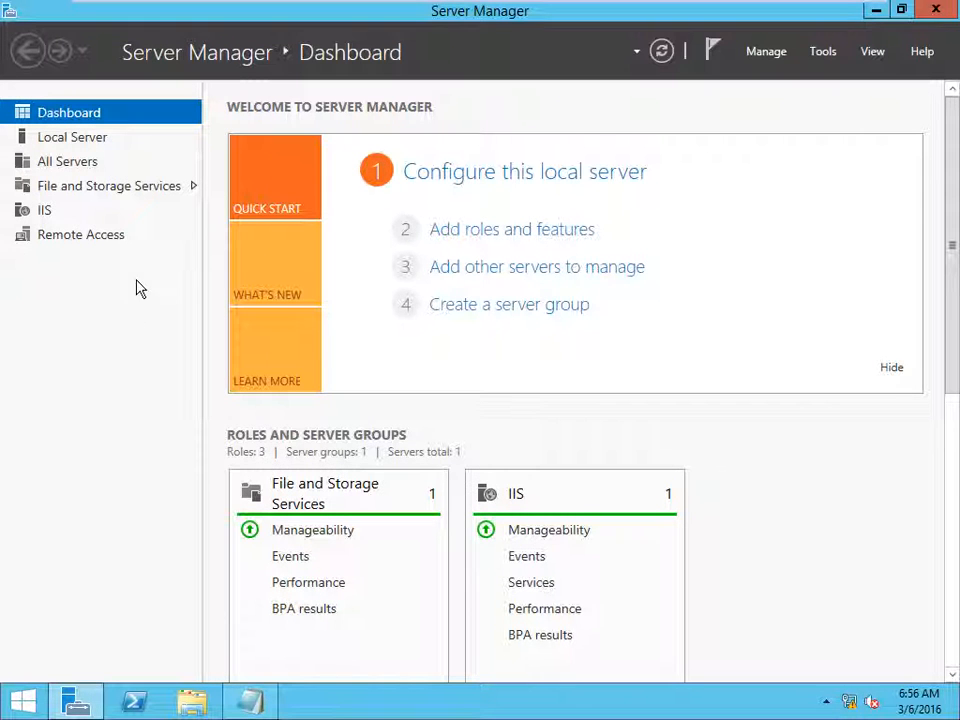
{"action": "left_click", "coordinate": [160, 190]}
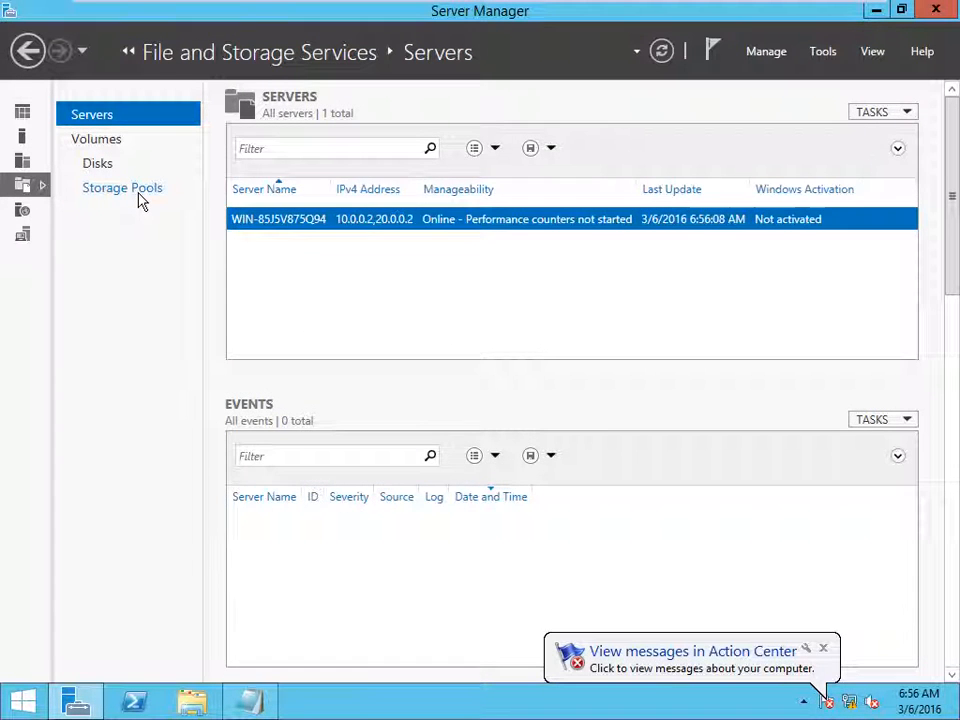
{"action": "left_click", "coordinate": [139, 190]}
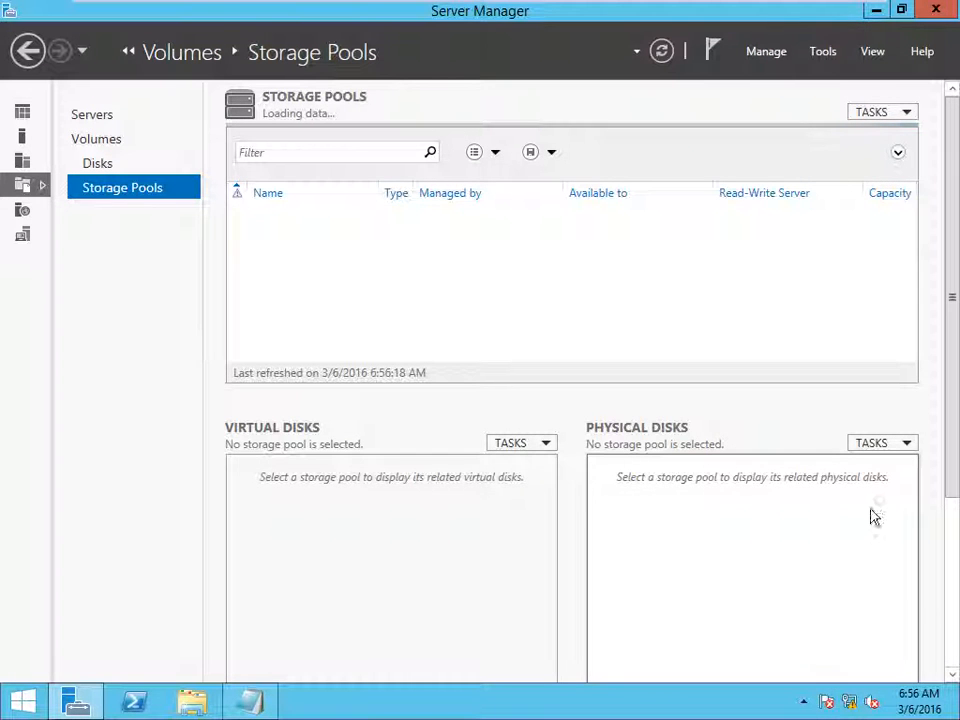
{"action": "left_click", "coordinate": [608, 249]}
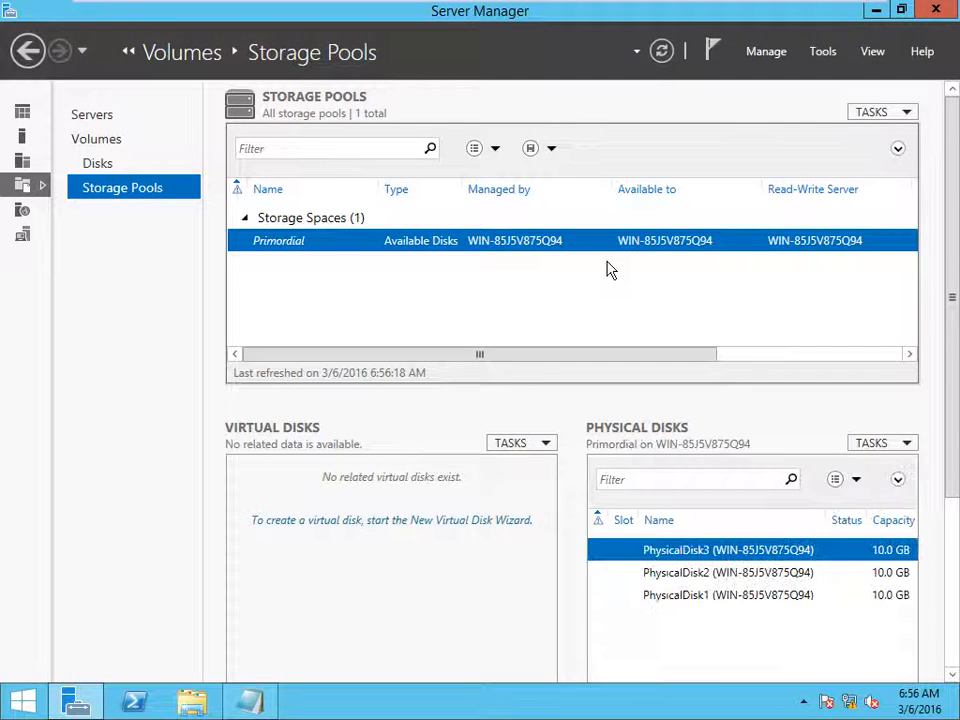
{"action": "left_click", "coordinate": [704, 597]}
{"action": "left_click", "coordinate": [700, 578]}
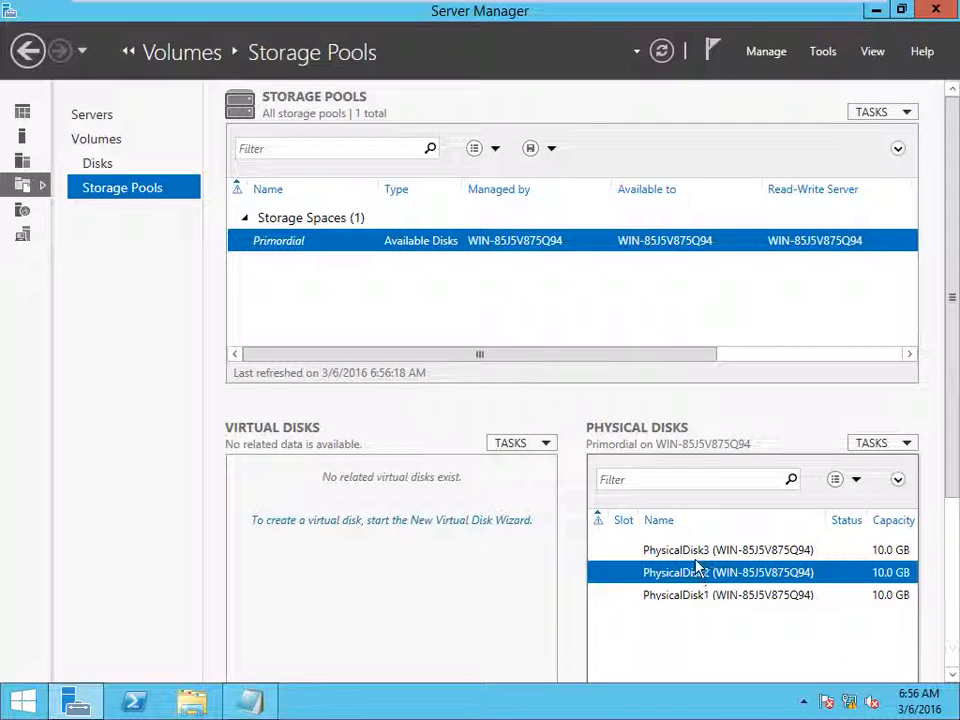
{"action": "left_click", "coordinate": [695, 556]}
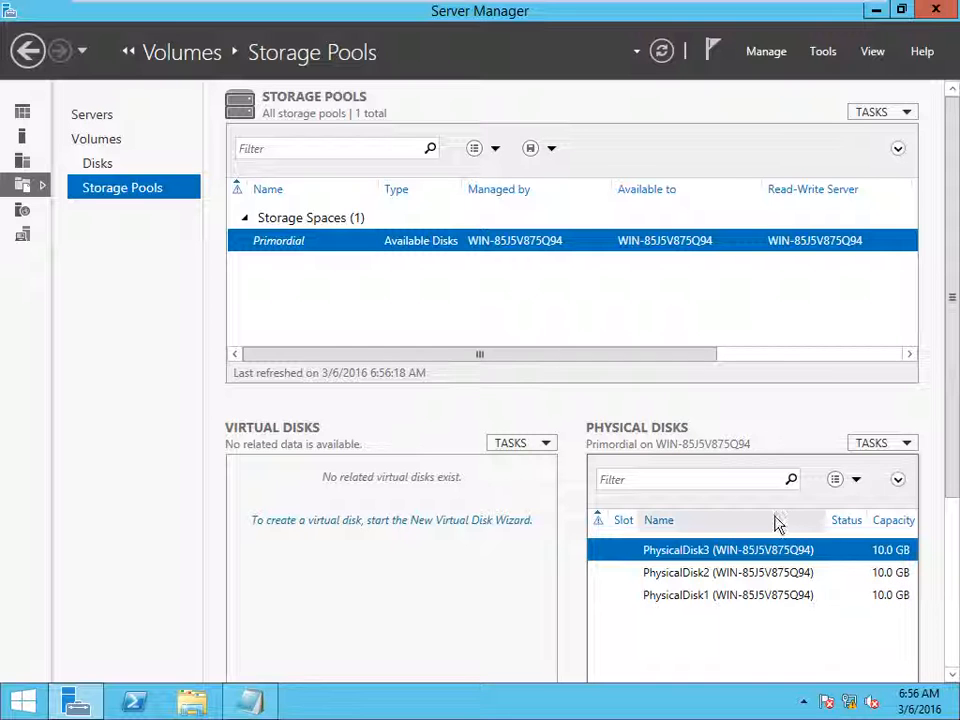
Start a new storage pool from the Primordial disk group and name it AptechPool.
{"action": "right_click", "coordinate": [436, 278]}
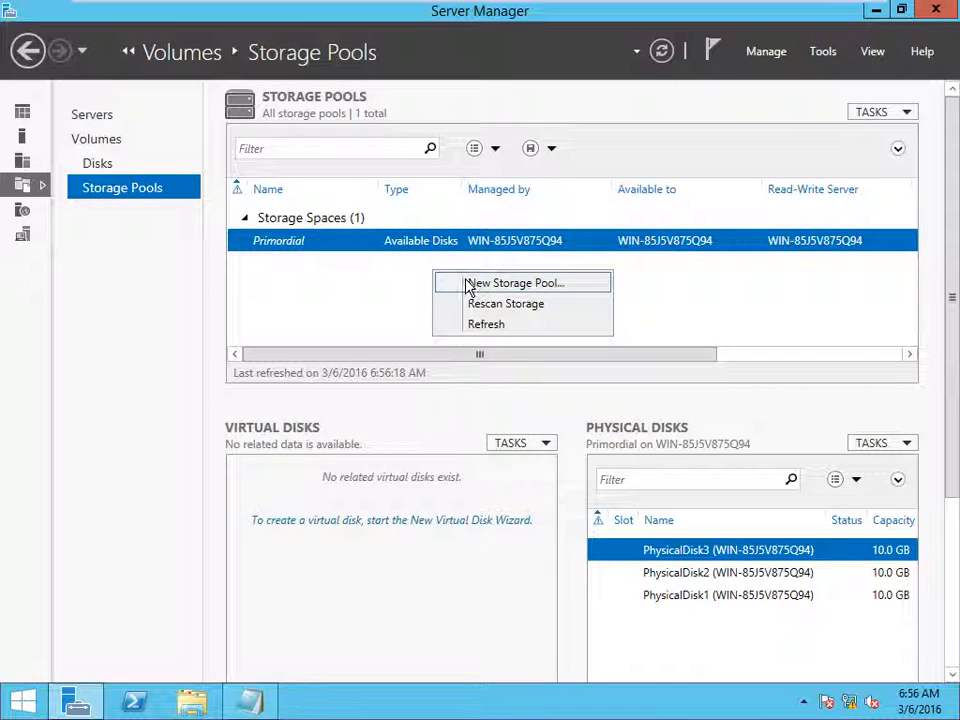
{"action": "left_click", "coordinate": [468, 284]}
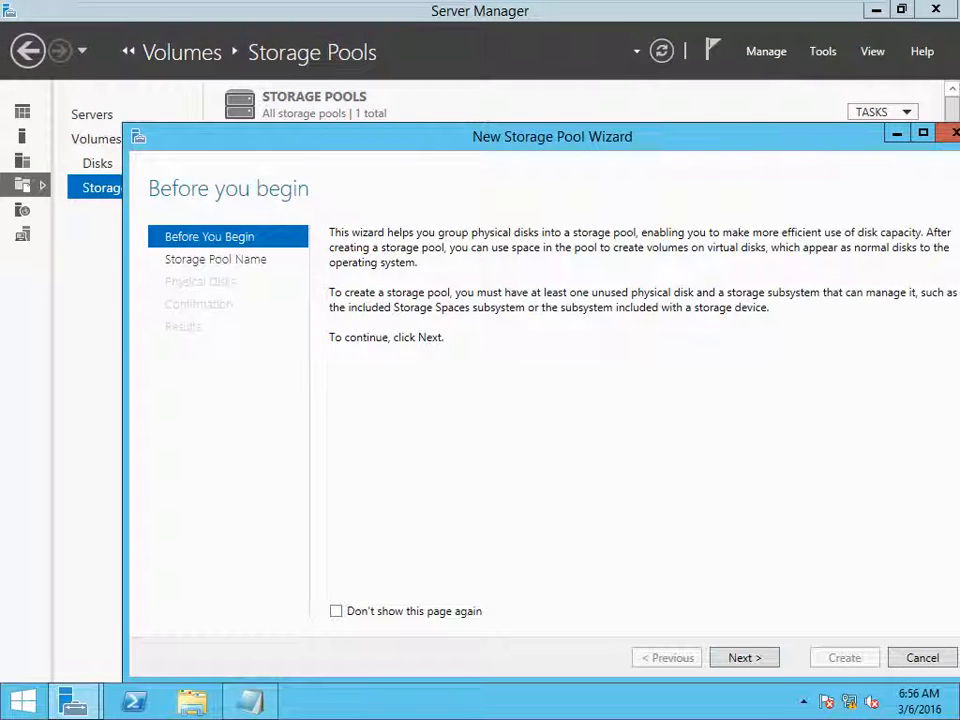
{"action": "left_click", "coordinate": [756, 664]}
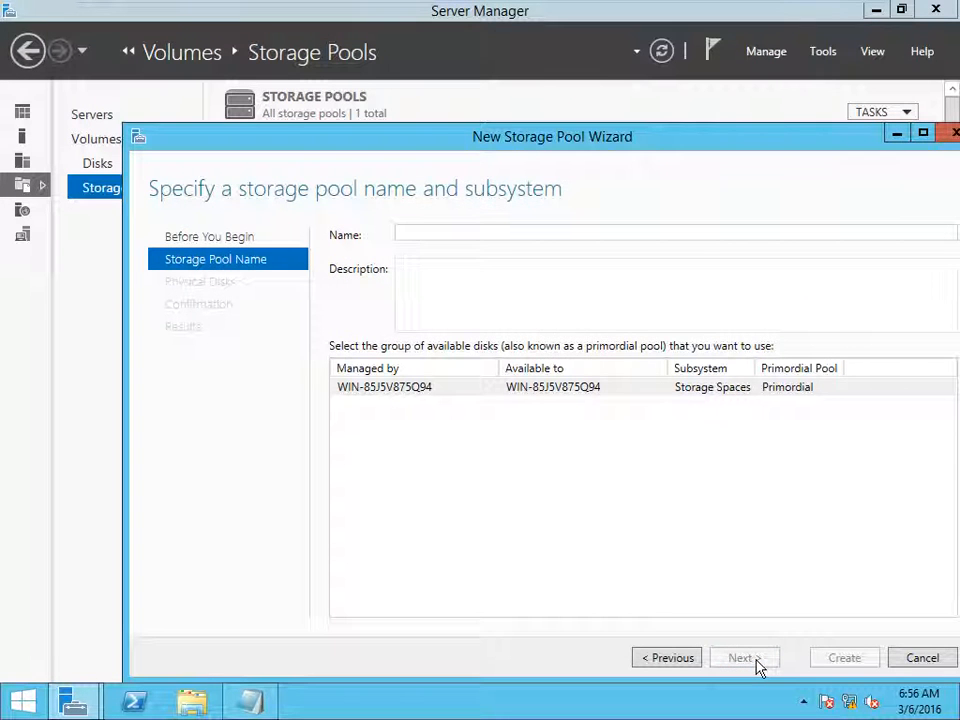
{"action": "type", "text": "Apt"}
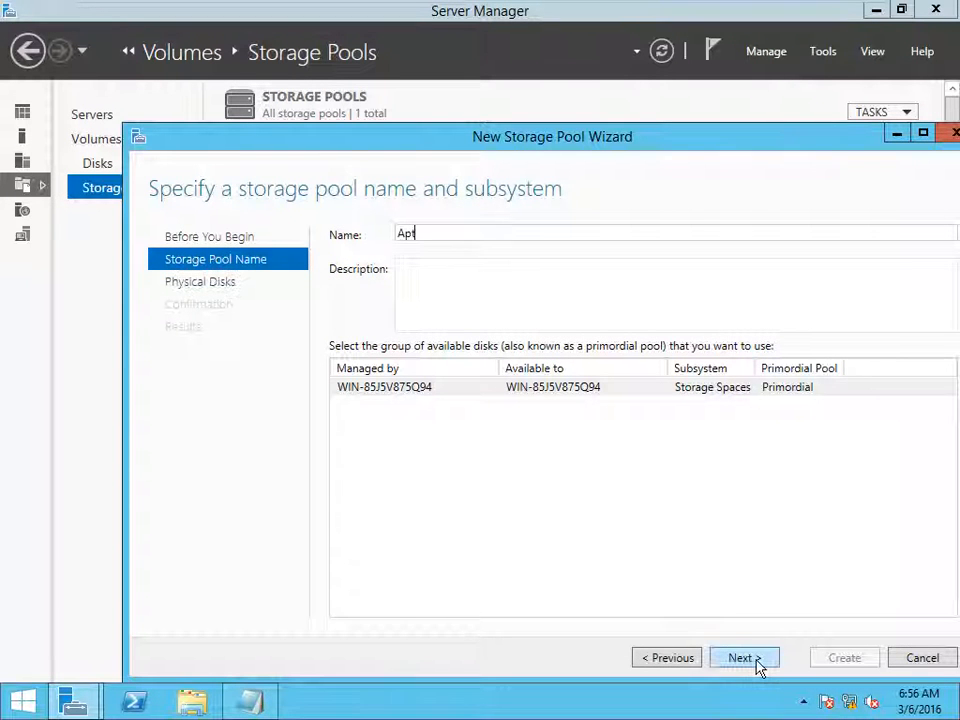
{"action": "type", "text": "echPool"}
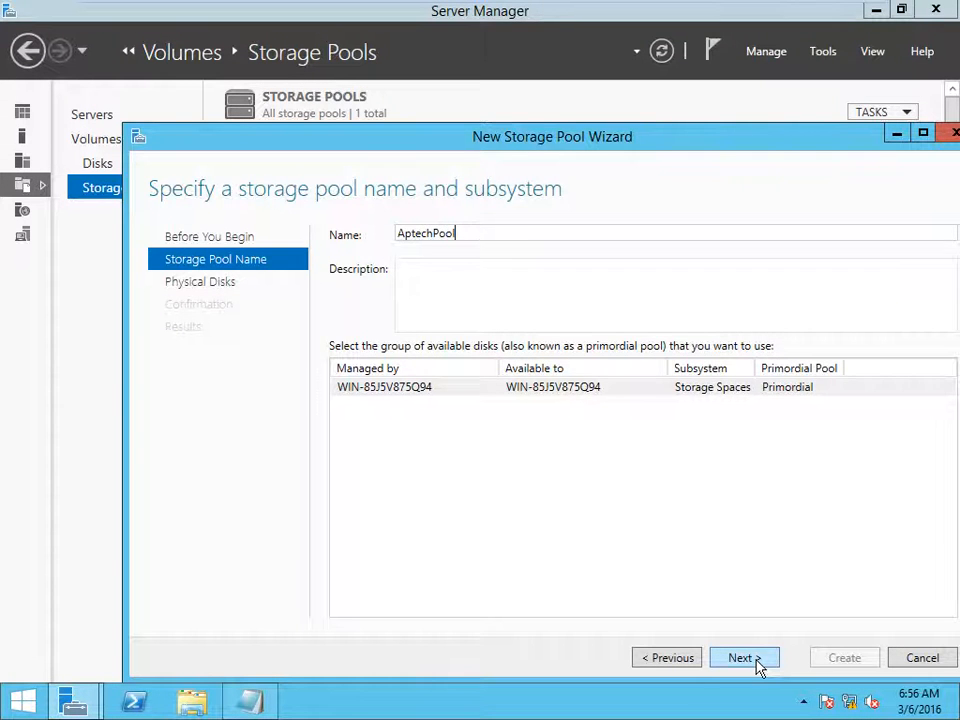
{"action": "left_click", "coordinate": [757, 664]}
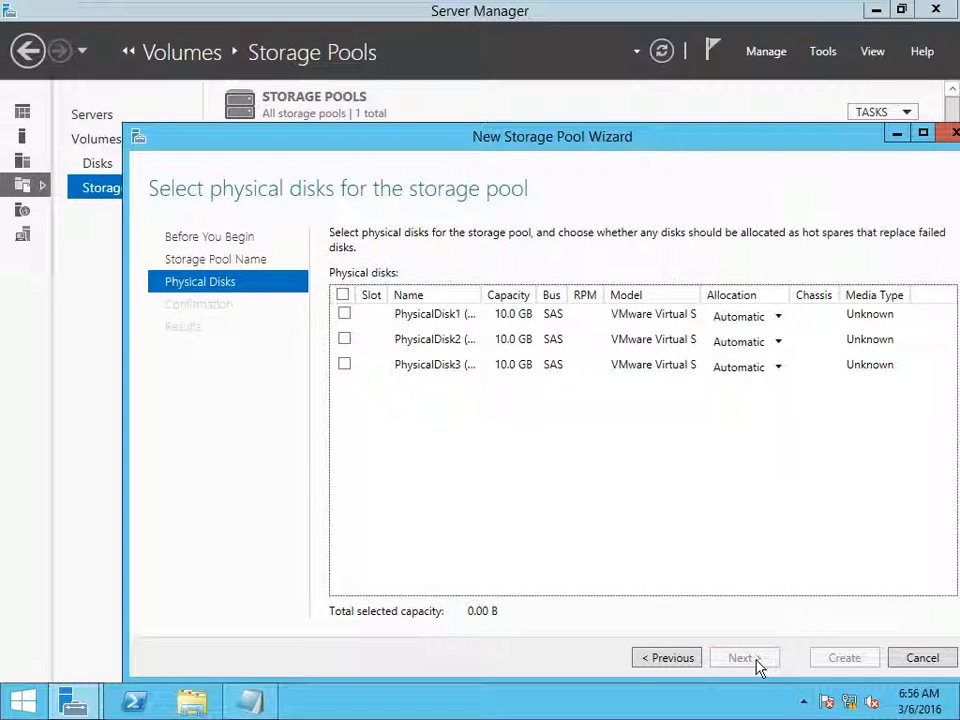
Include all three physical disks with automatic allocation, create the storage pool and close the wizard.
{"action": "left_click", "coordinate": [342, 296]}
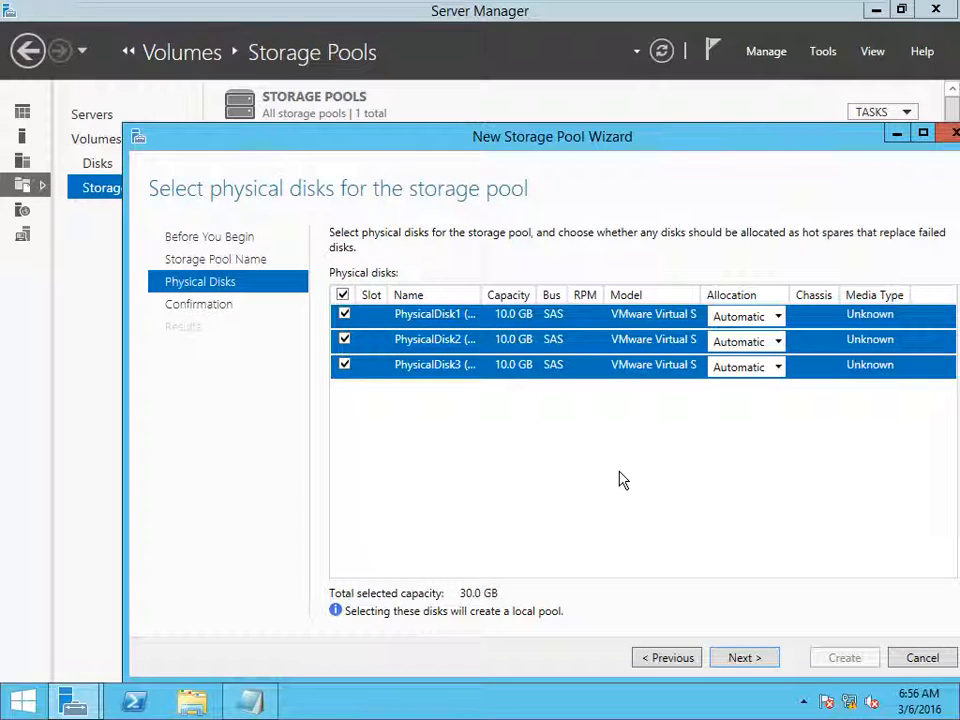
{"action": "left_click_drag", "start_coordinate": [694, 141], "coordinate": [603, 82]}
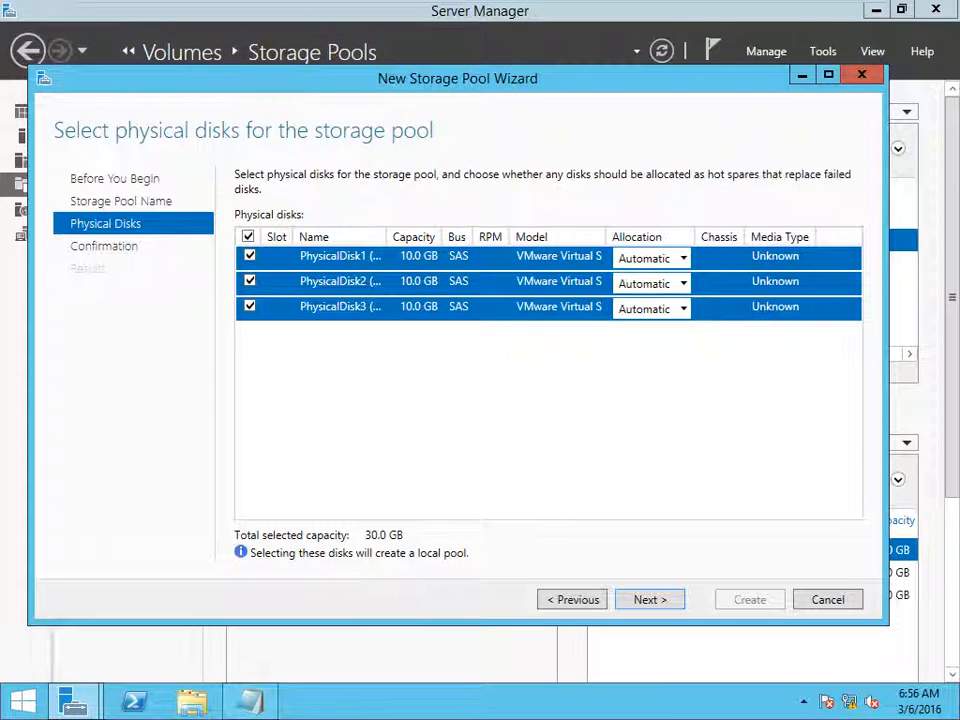
{"action": "left_click", "coordinate": [650, 600]}
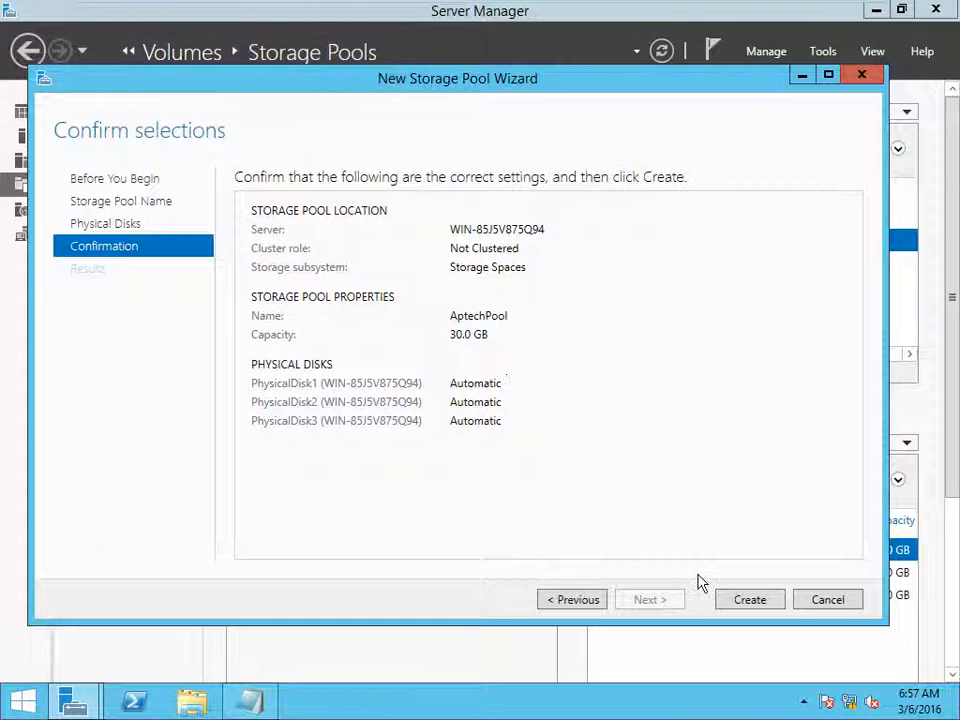
{"action": "left_click", "coordinate": [746, 600]}
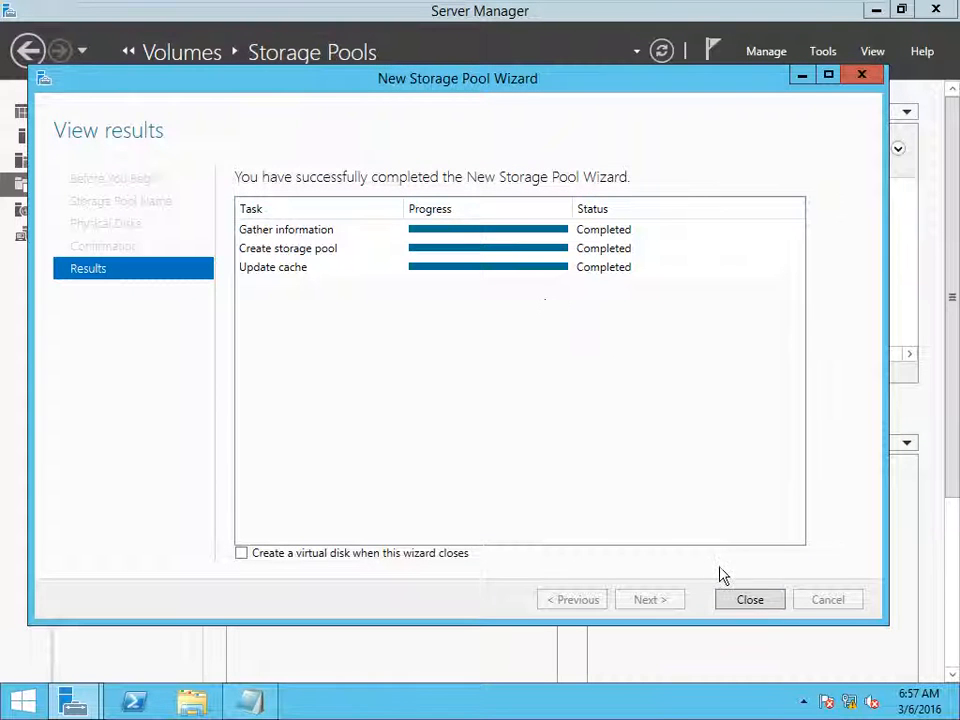
{"action": "left_click", "coordinate": [746, 600]}
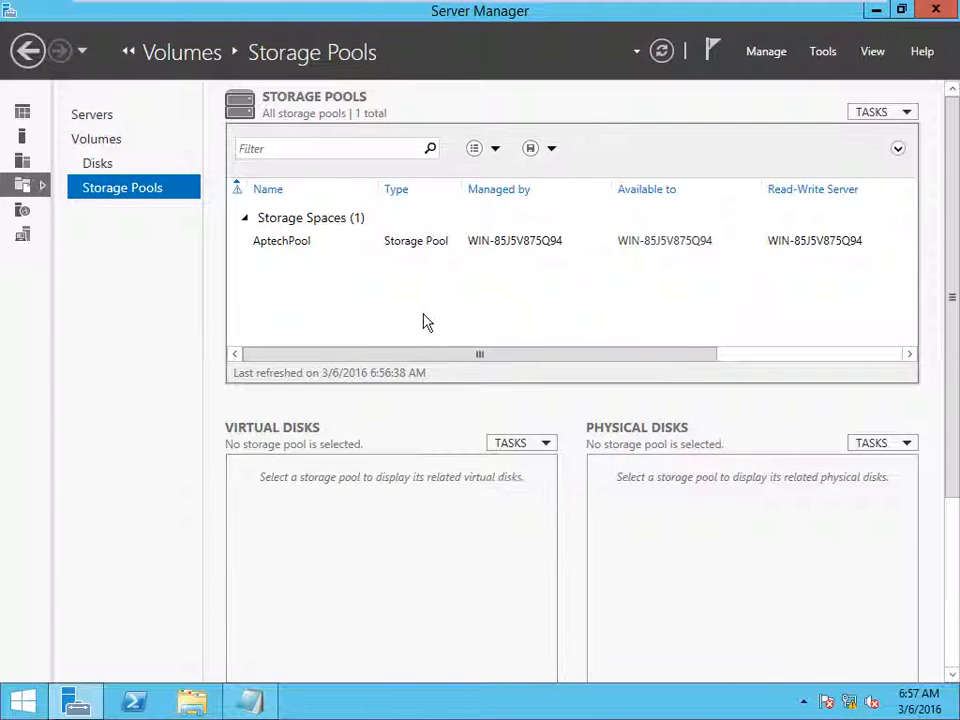
Start a new virtual disk in AptechPool and name it VD1.
{"action": "left_click", "coordinate": [390, 248]}
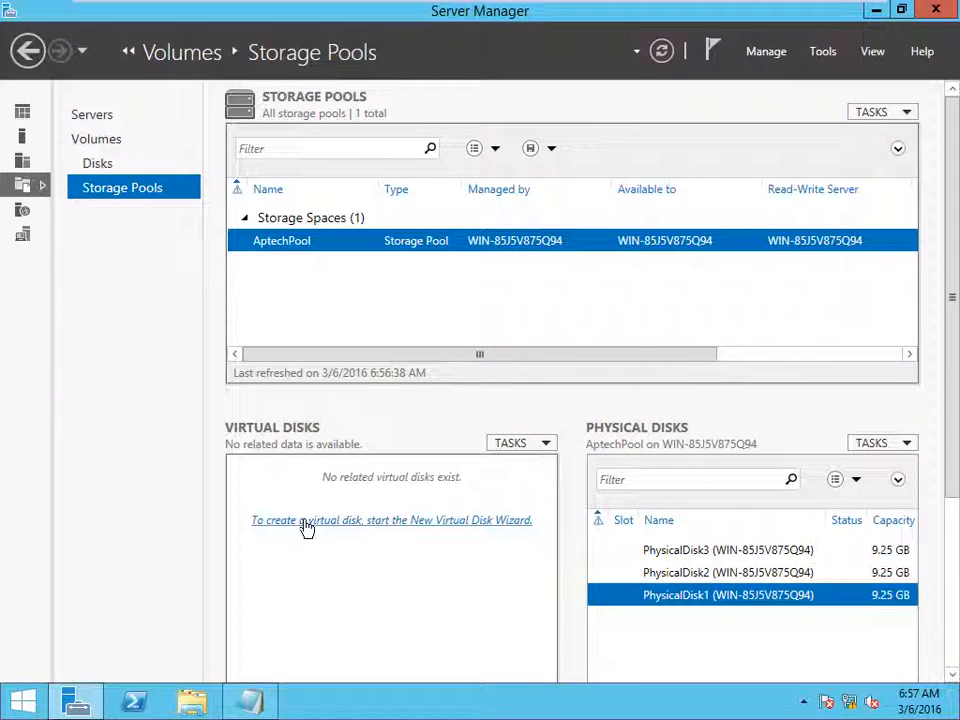
{"action": "left_click", "coordinate": [368, 521]}
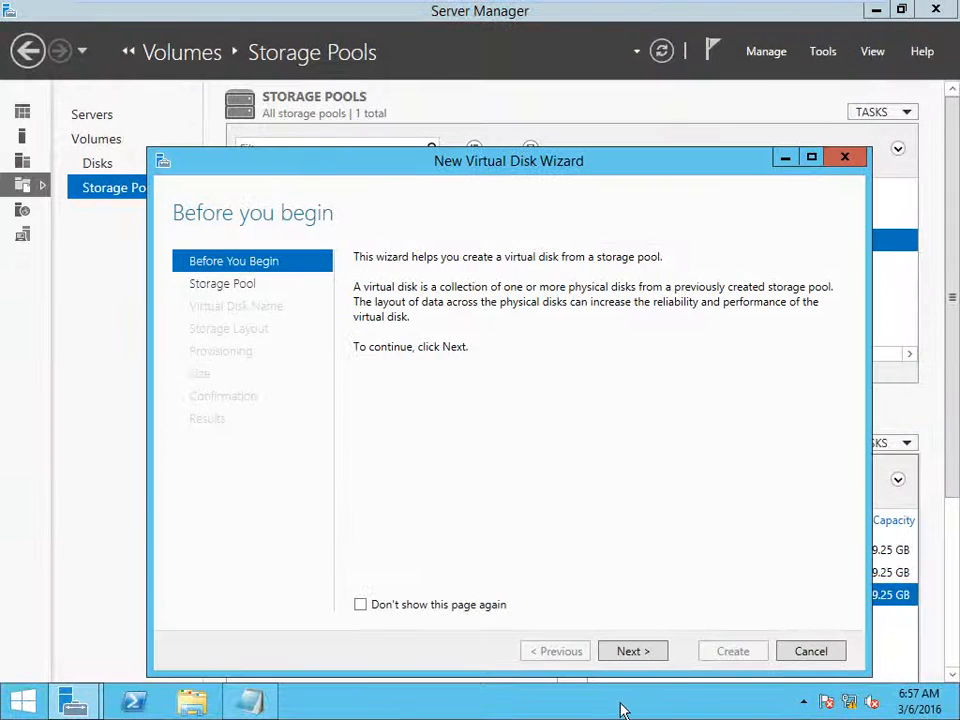
{"action": "left_click", "coordinate": [642, 661]}
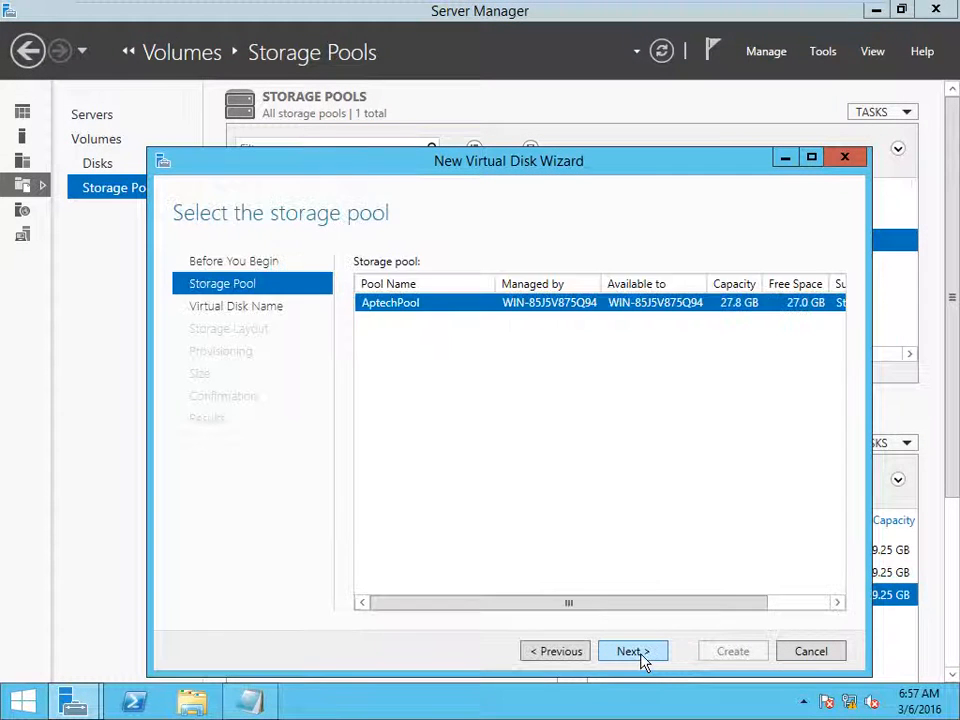
{"action": "left_click", "coordinate": [642, 661]}
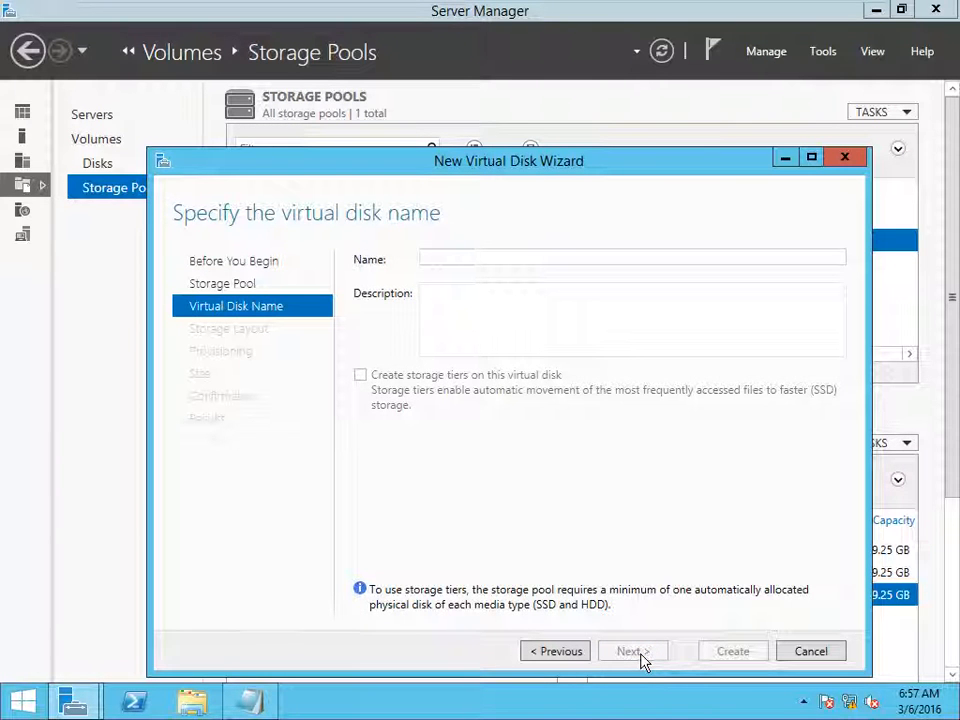
{"action": "type", "text": "VD1"}
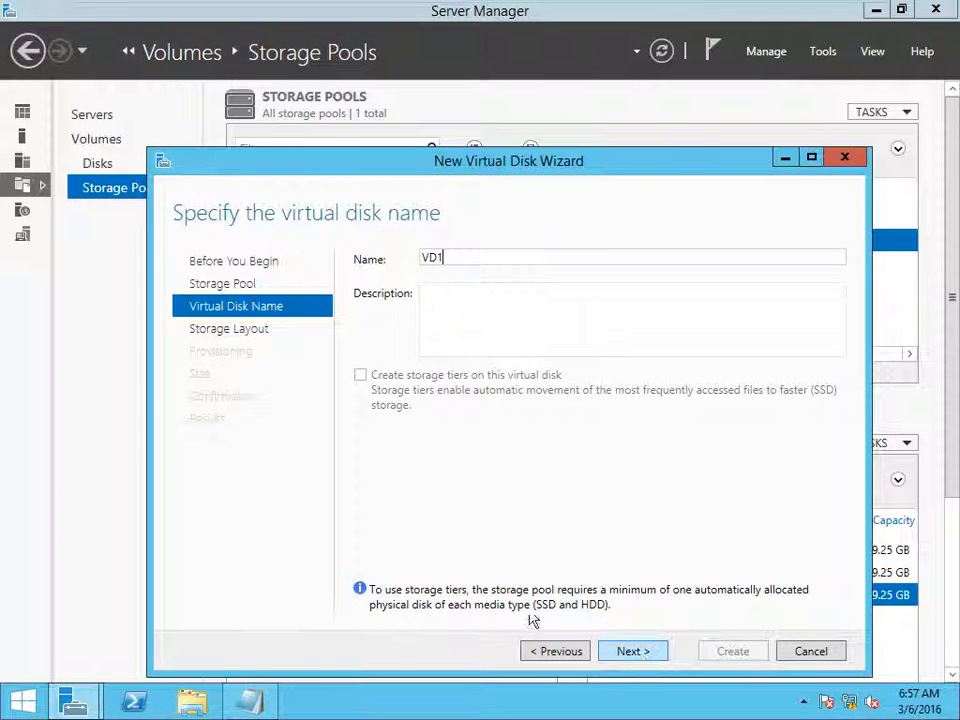
Check the storage pool notes in Notepad, return to the New Virtual Disk Wizard and rename the virtual disk disk1.
{"action": "left_click", "coordinate": [263, 707]}
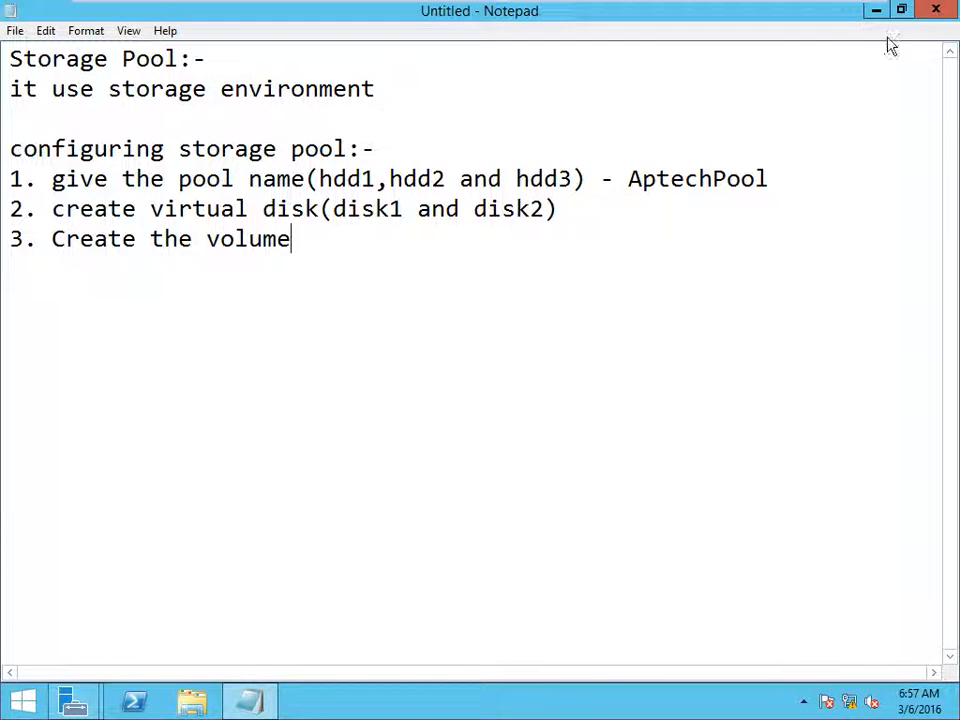
{"action": "left_click", "coordinate": [936, 10]}
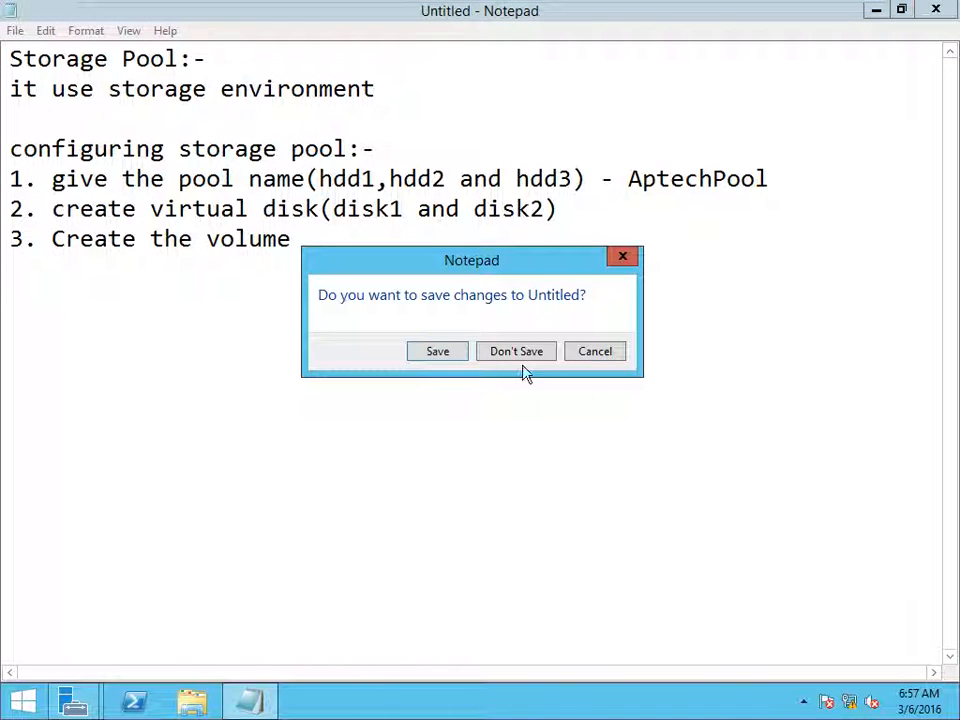
{"action": "left_click", "coordinate": [602, 349]}
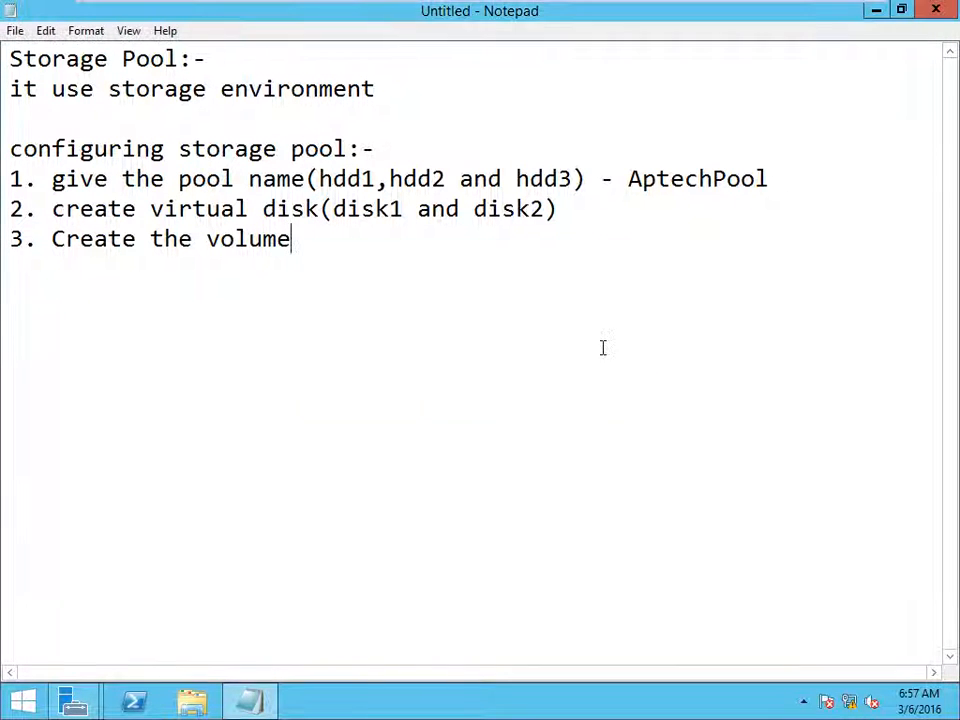
{"action": "left_click", "coordinate": [875, 11]}
{"action": "key", "text": "BackSpace"}
{"action": "key", "text": "BackSpace"}
{"action": "key", "text": "BackSpace"}
{"action": "type", "text": "disk1"}
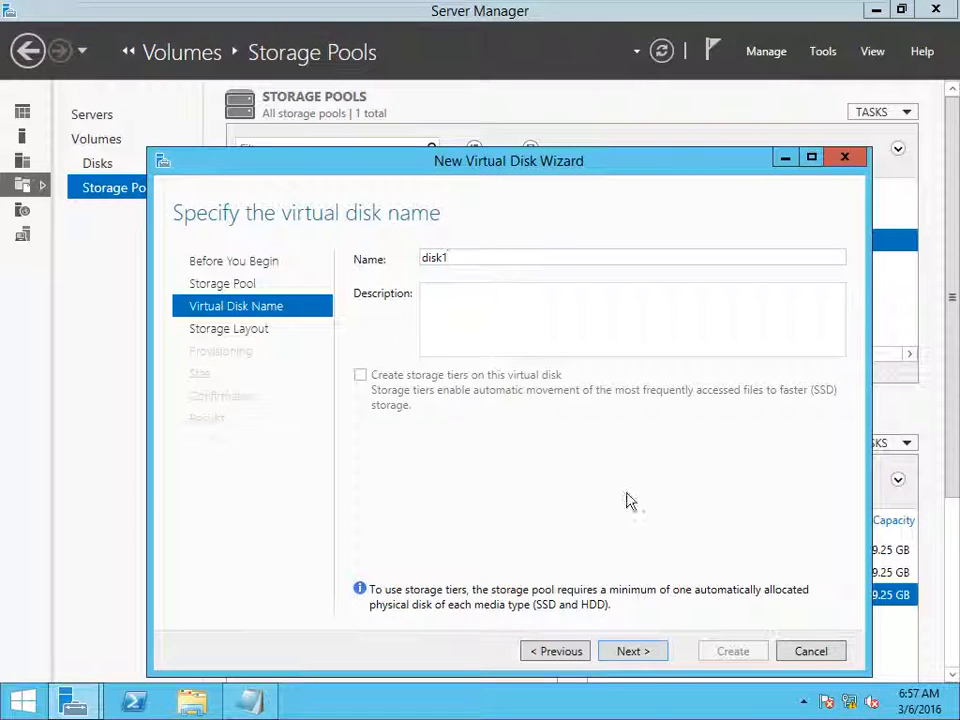
{"action": "left_click", "coordinate": [634, 652]}
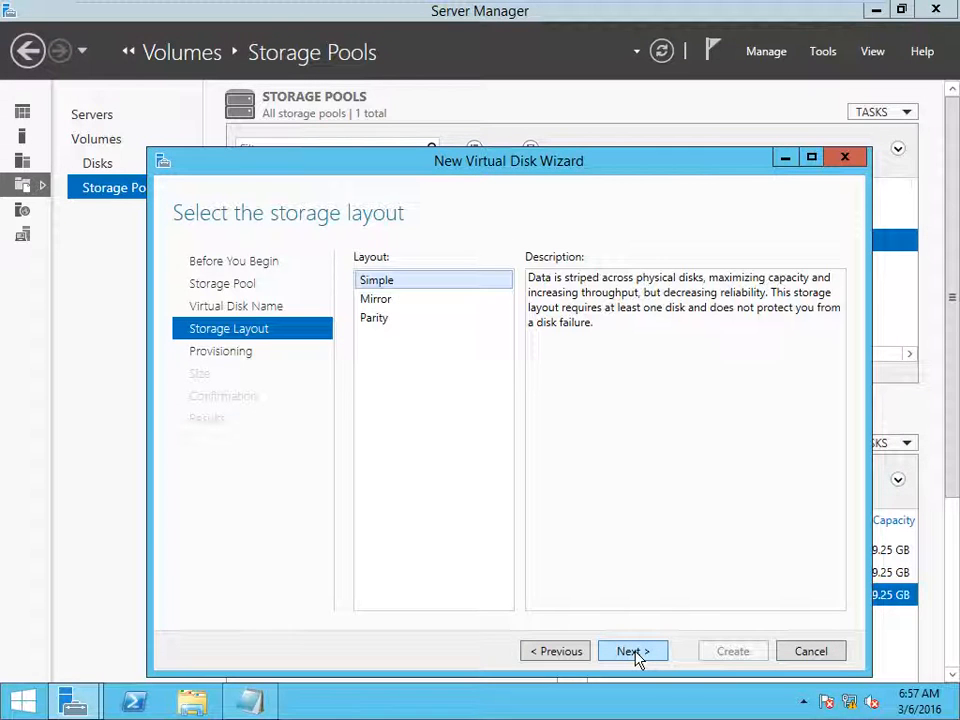
Create the virtual disk with Simple layout, Fixed provisioning and a size of 15 GB, and continue to volume creation.
{"action": "left_click", "coordinate": [635, 652]}
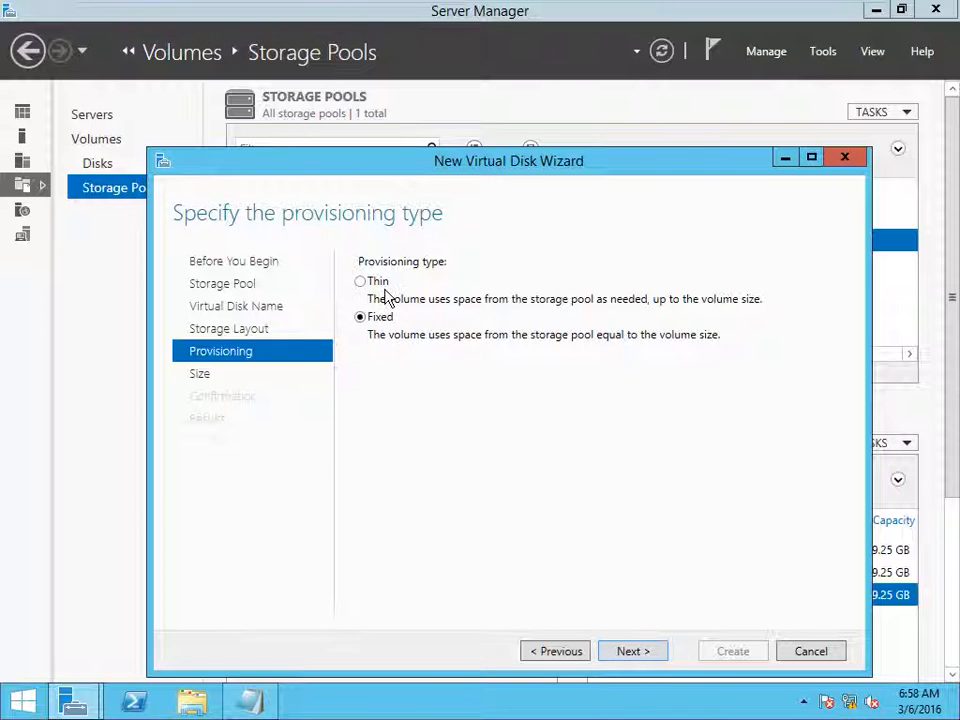
{"action": "left_click", "coordinate": [650, 651]}
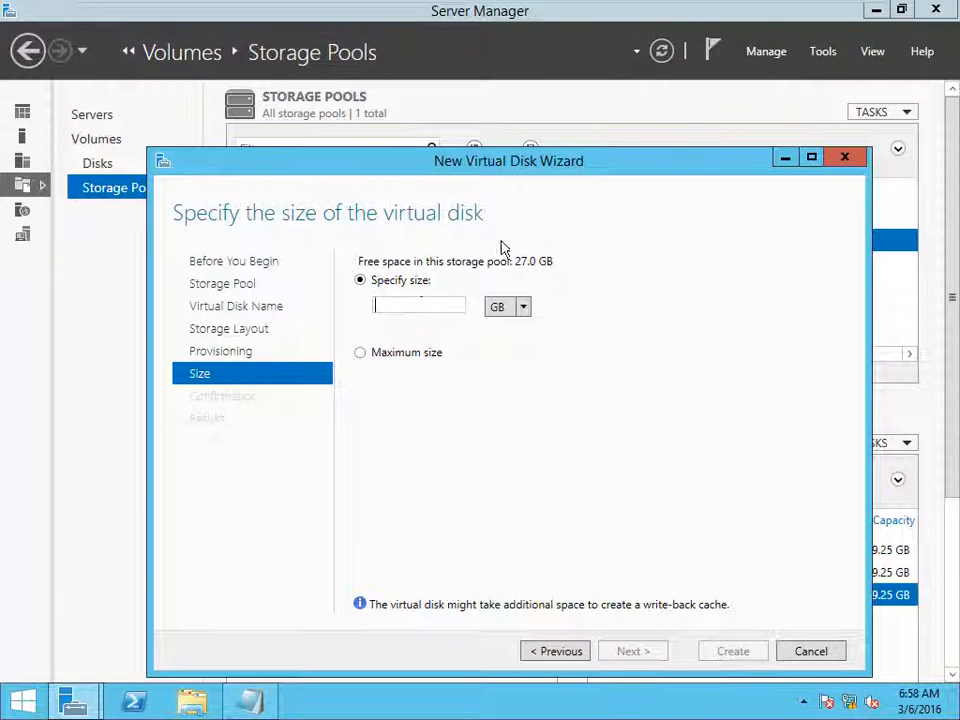
{"action": "type", "text": "1"}
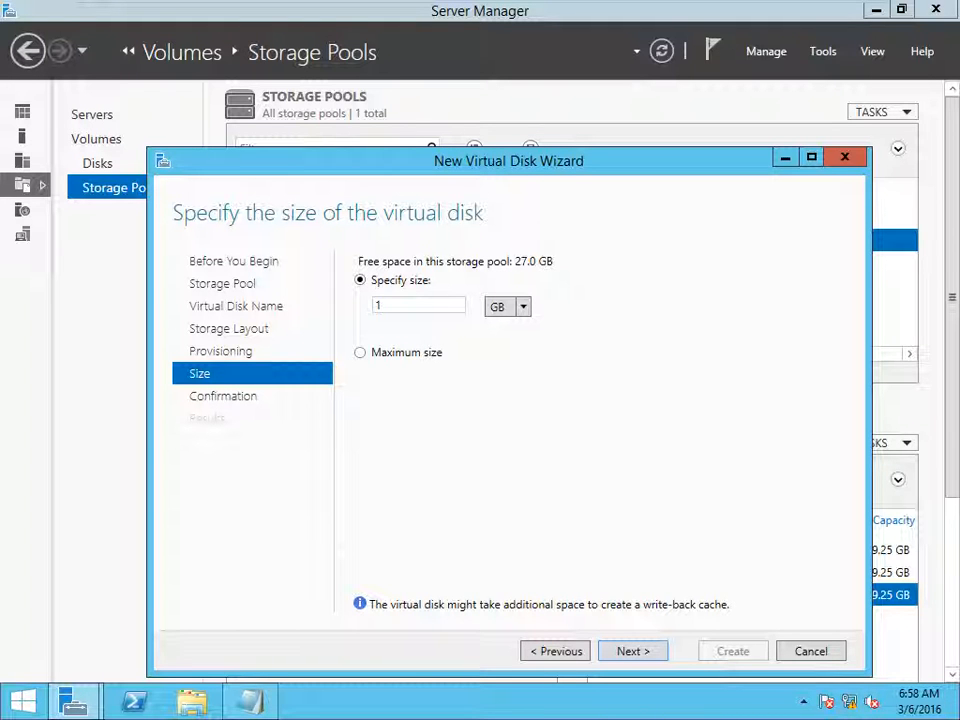
{"action": "type", "text": "5"}
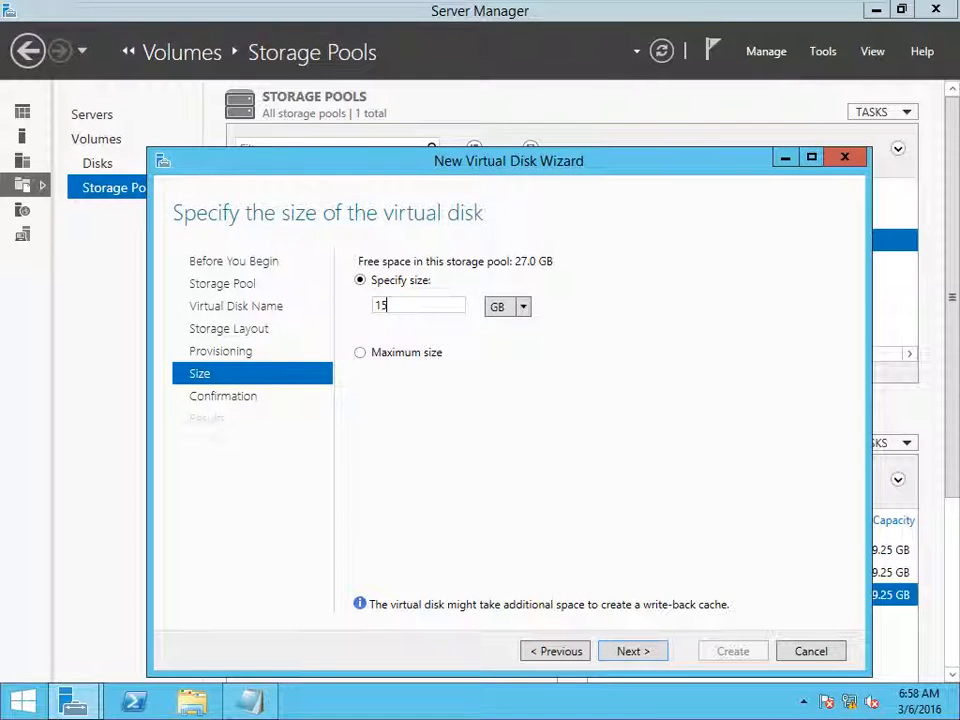
{"action": "left_click", "coordinate": [625, 656]}
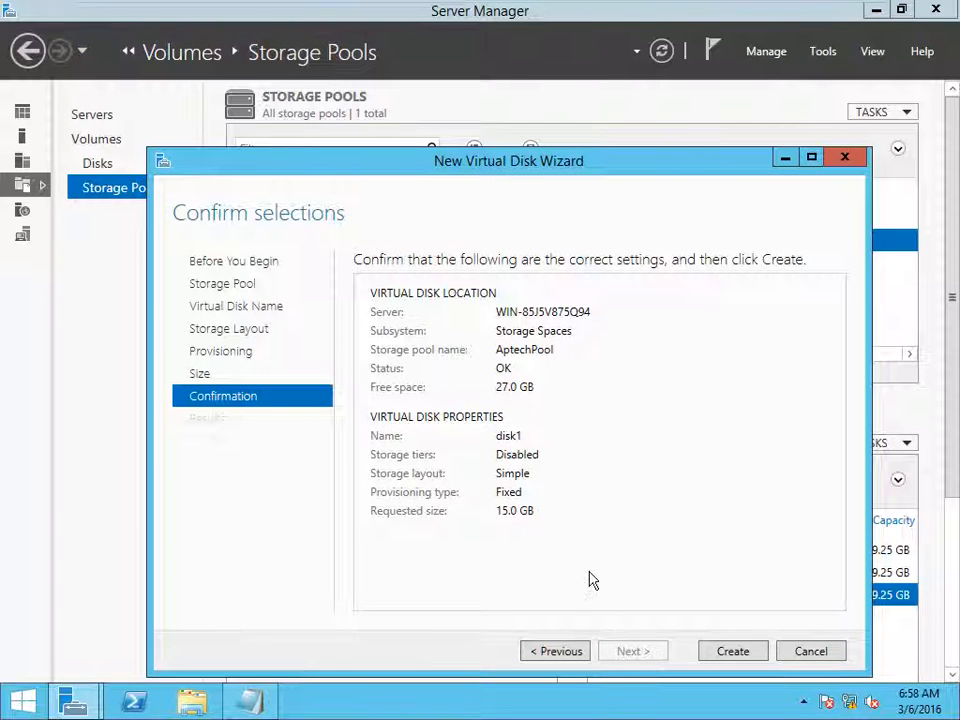
{"action": "left_click", "coordinate": [714, 660]}
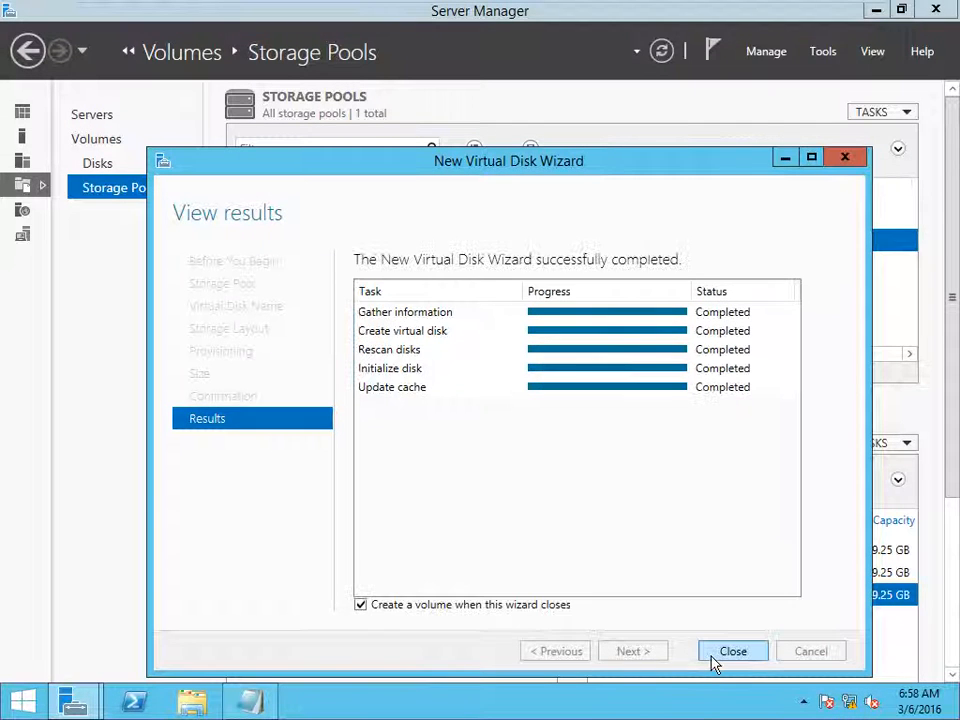
{"action": "left_click", "coordinate": [711, 657]}
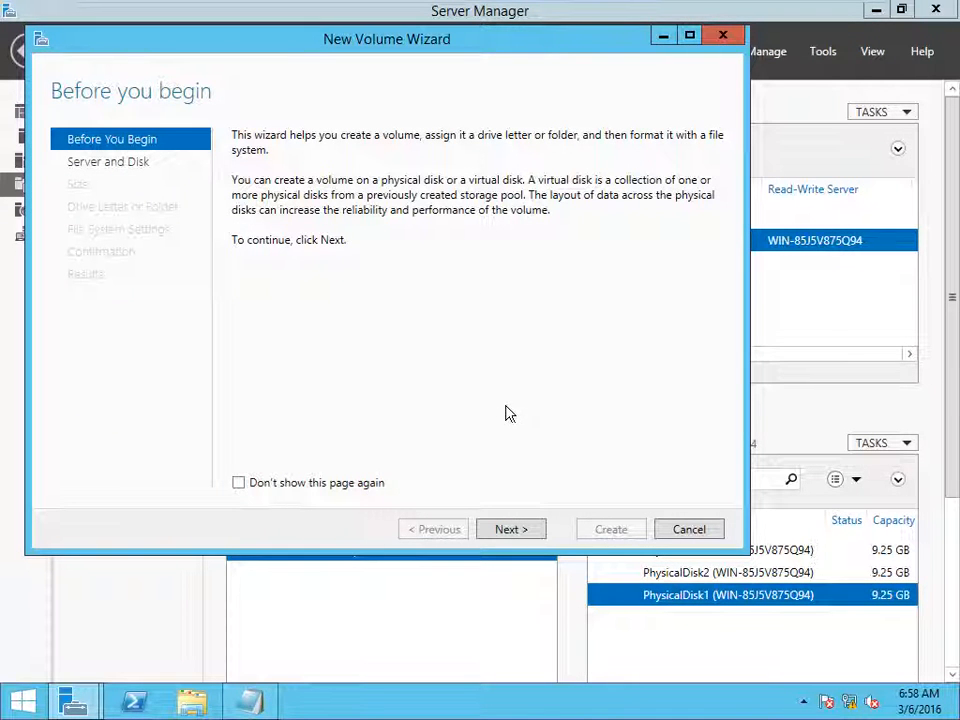
Set up a 5 GB volume on virtual disk disk1 and assign it drive letter E.
{"action": "left_click", "coordinate": [511, 529]}
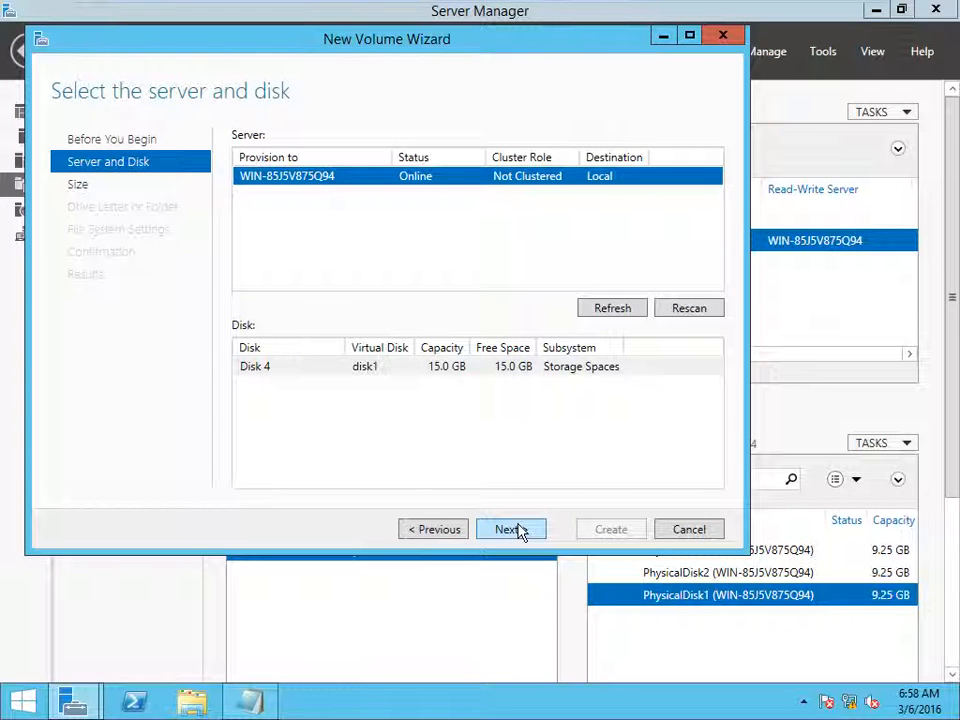
{"action": "left_click", "coordinate": [511, 529]}
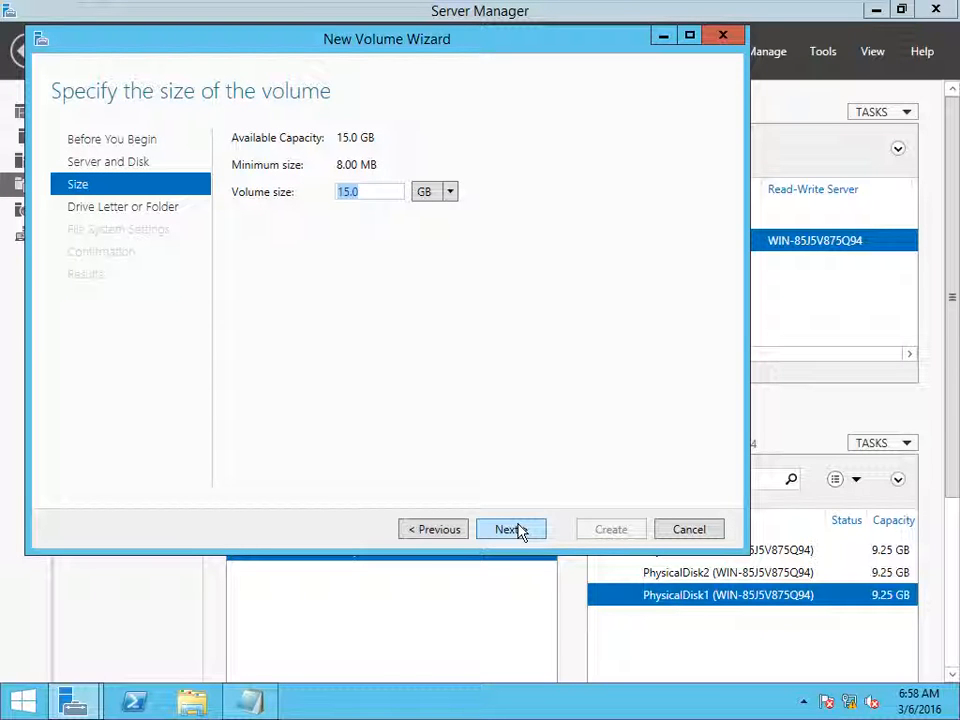
{"action": "type", "text": "5"}
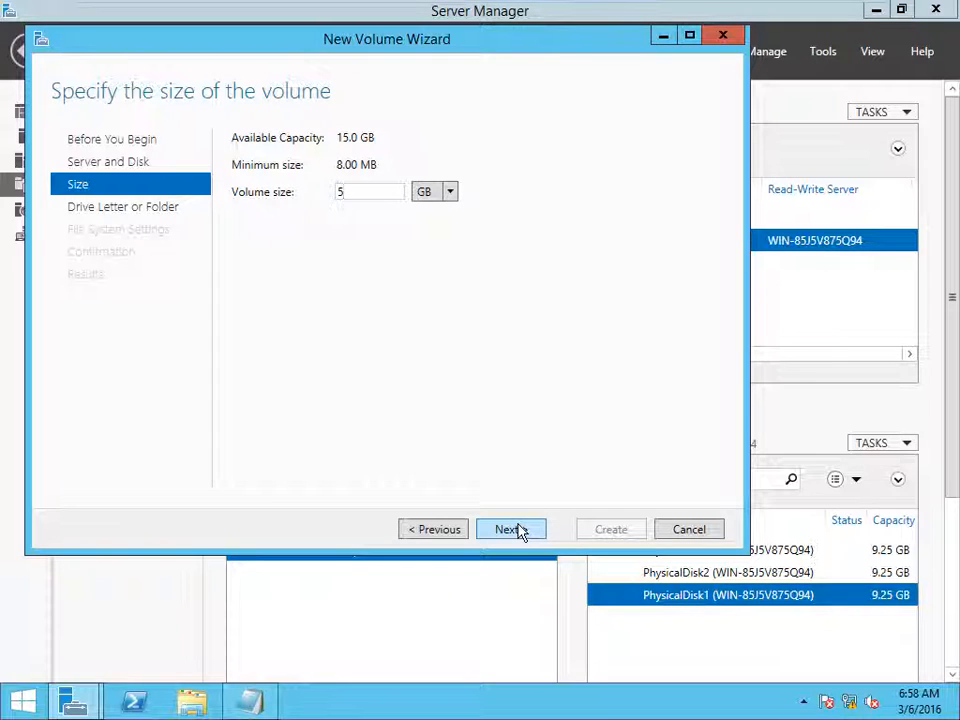
{"action": "left_click", "coordinate": [516, 530]}
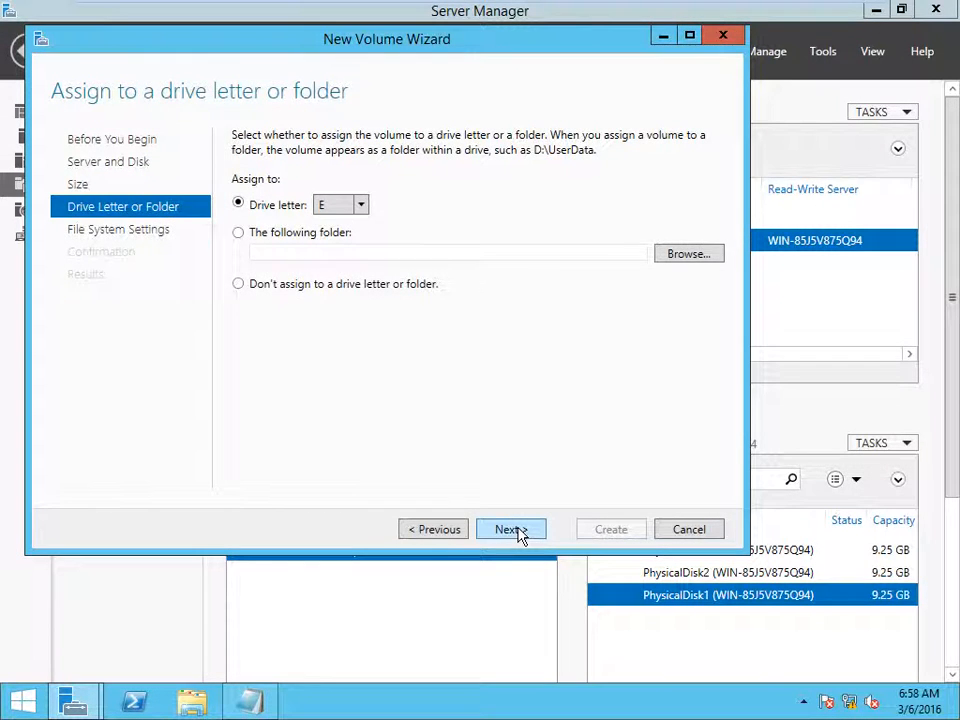
{"action": "left_click", "coordinate": [518, 533]}
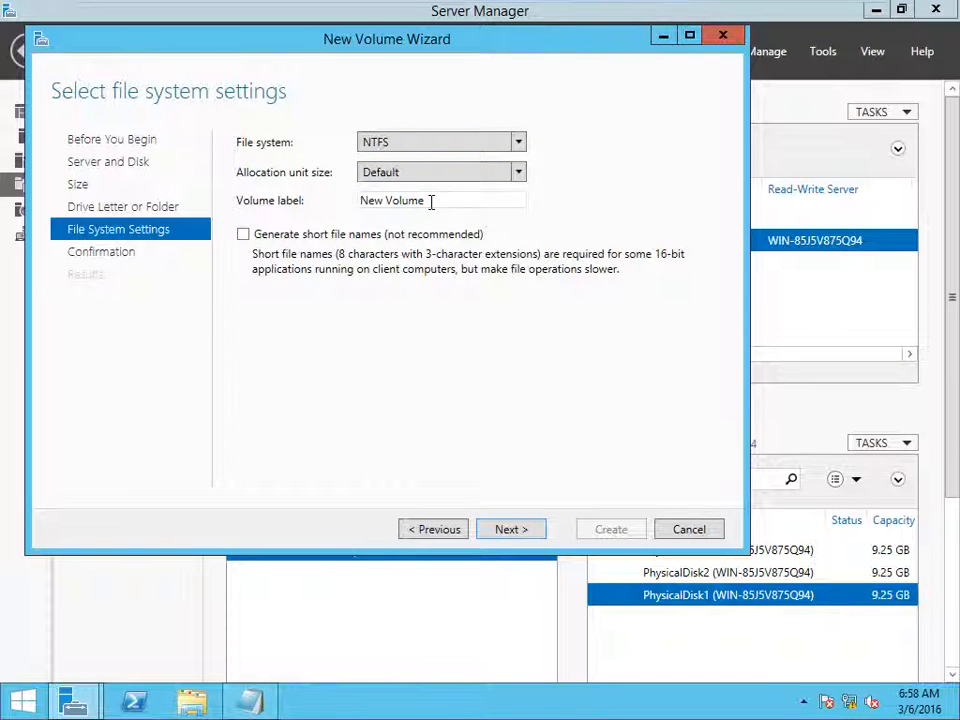
Label the NTFS volume "my volume" with the default allocation unit size, create it and close the wizard.
{"action": "left_click_drag", "start_coordinate": [431, 201], "coordinate": [170, 210]}
{"action": "type", "text": "my"}
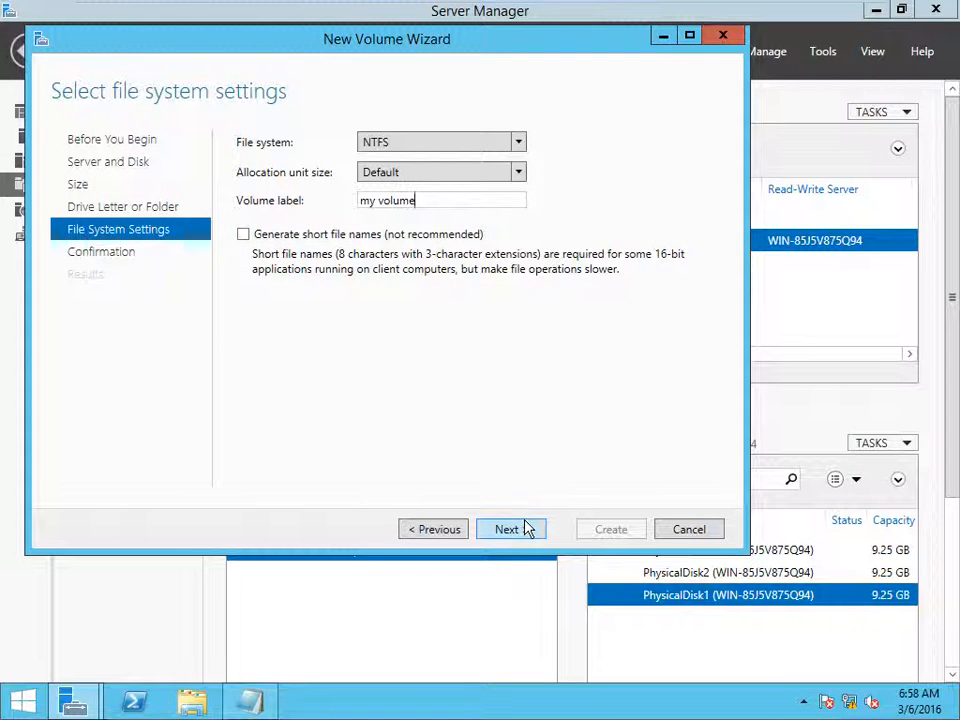
{"action": "left_click", "coordinate": [527, 529]}
{"action": "left_click", "coordinate": [615, 540]}
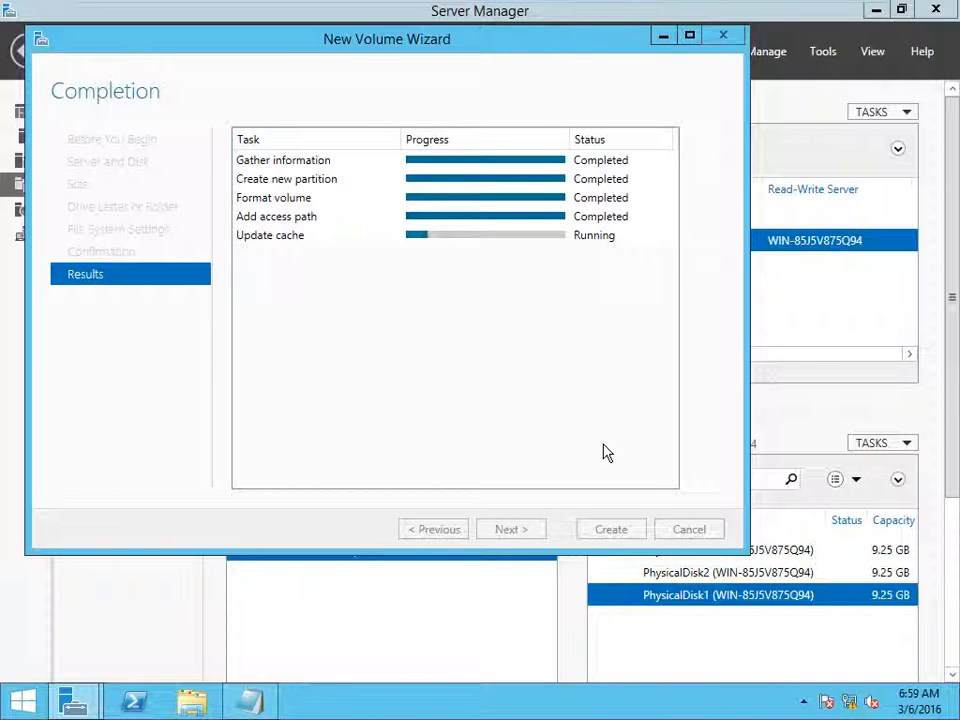
{"action": "left_click", "coordinate": [610, 530]}
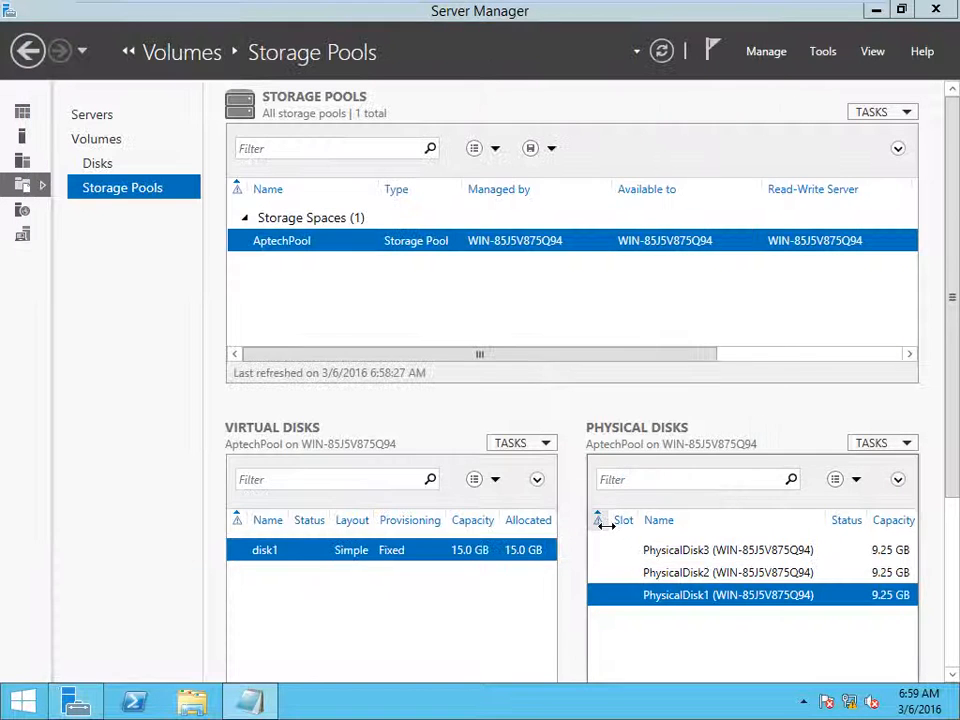
Close Server Manager, open Disk Management with diskmgmt.msc and examine the partitions on Disk 4.
{"action": "left_click", "coordinate": [936, 11]}
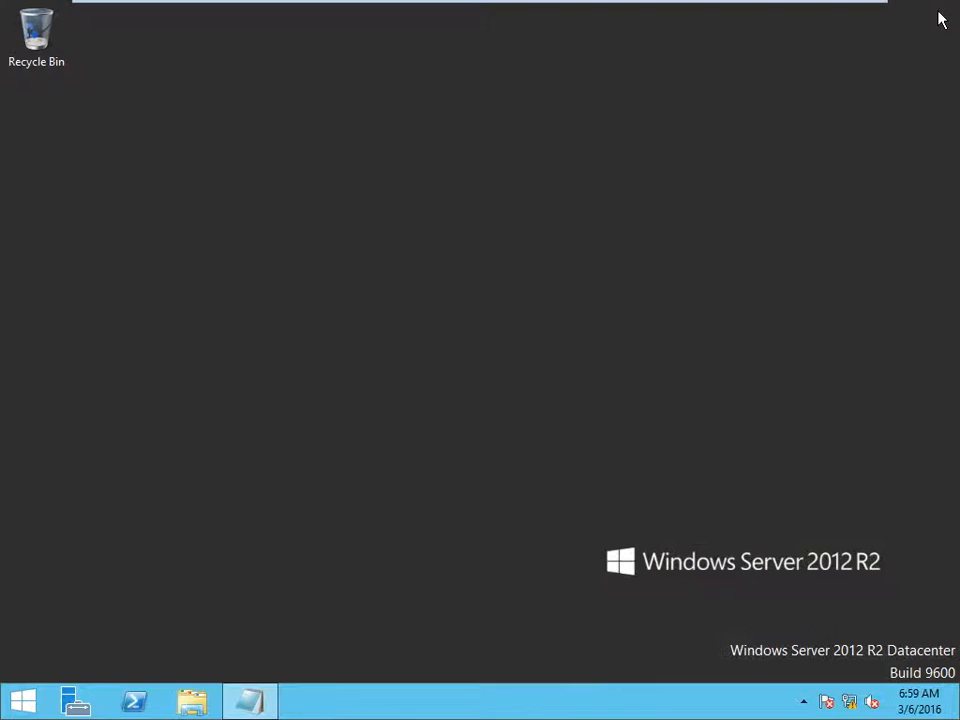
{"action": "key", "text": "super+r"}
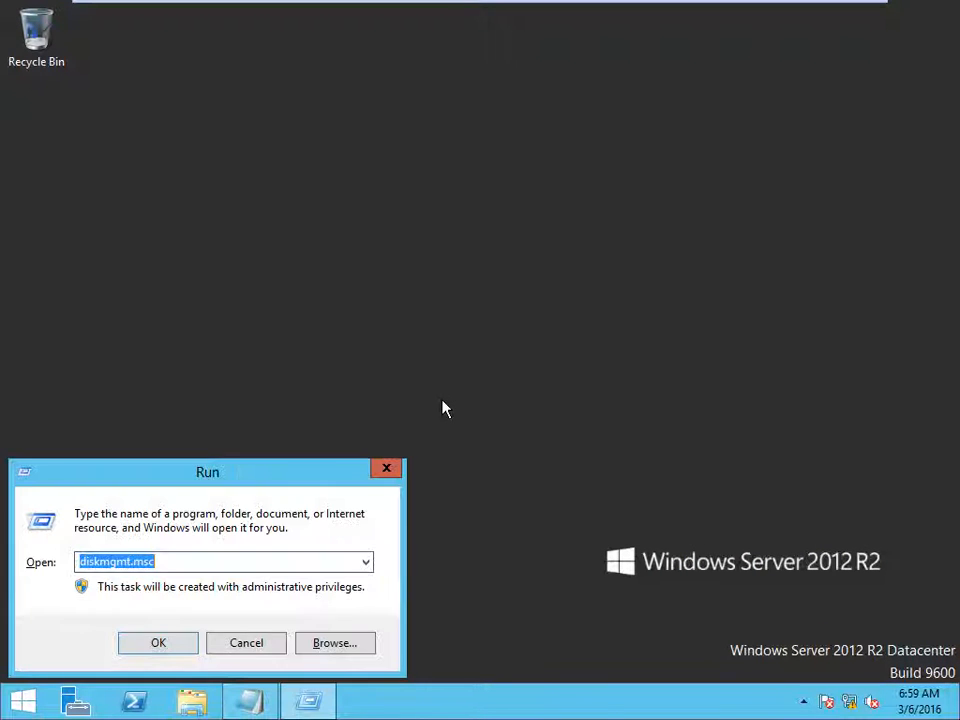
{"action": "key", "text": "Return"}
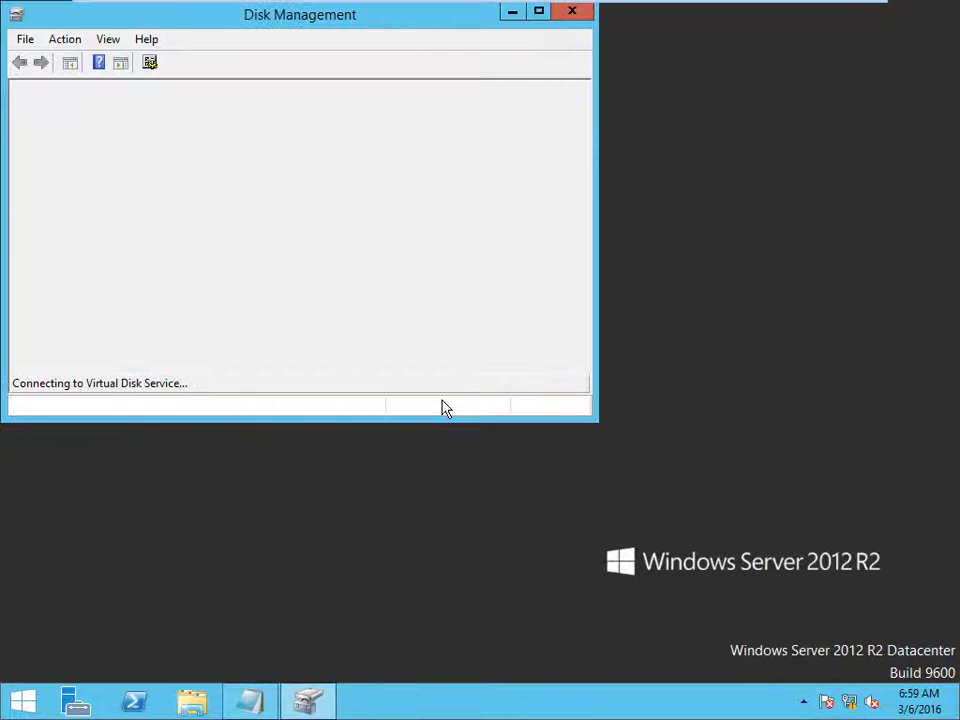
{"action": "left_click", "coordinate": [538, 12]}
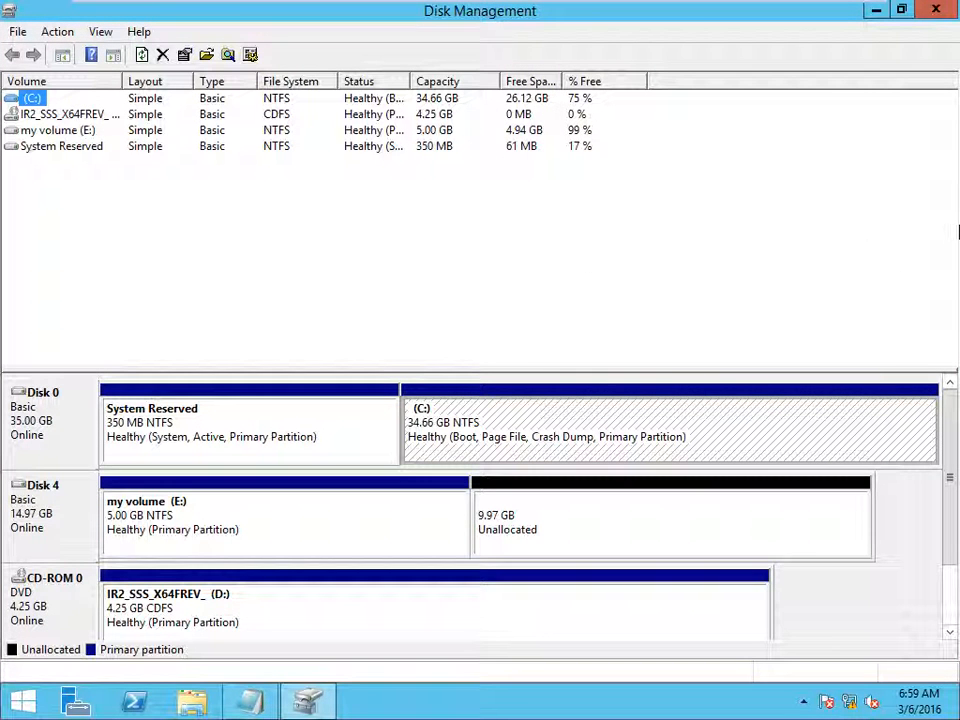
{"action": "left_click", "coordinate": [56, 531]}
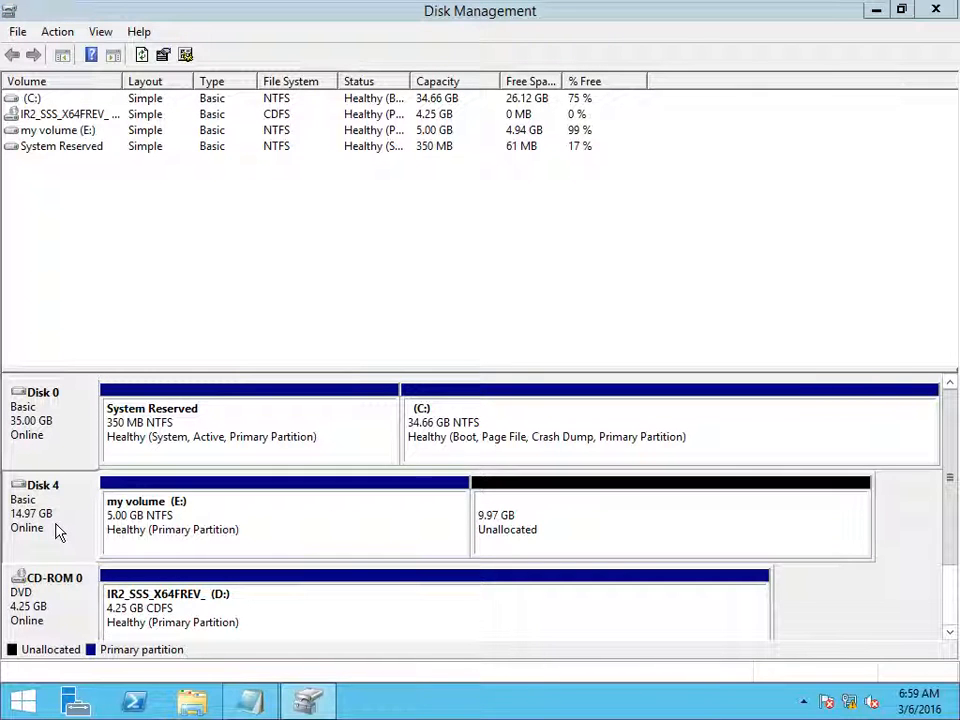
Check the new E: drive under This PC in File Explorer, then close File Explorer and Disk Management.
{"action": "key", "text": "super+e"}
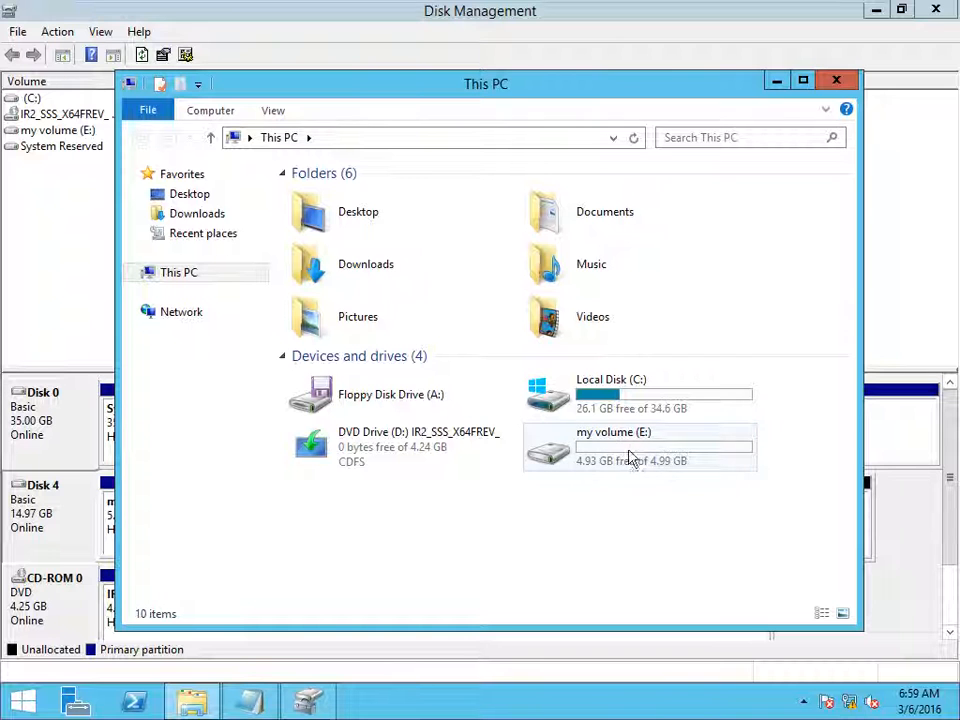
{"action": "mouse_move", "coordinate": [633, 458]}
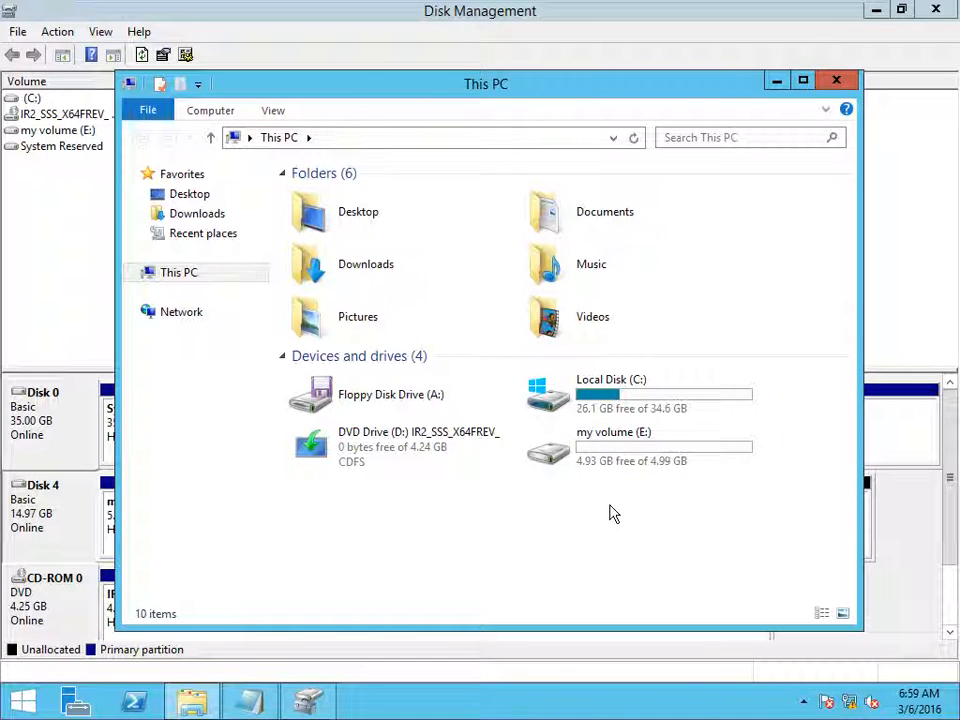
{"action": "left_click", "coordinate": [836, 80]}
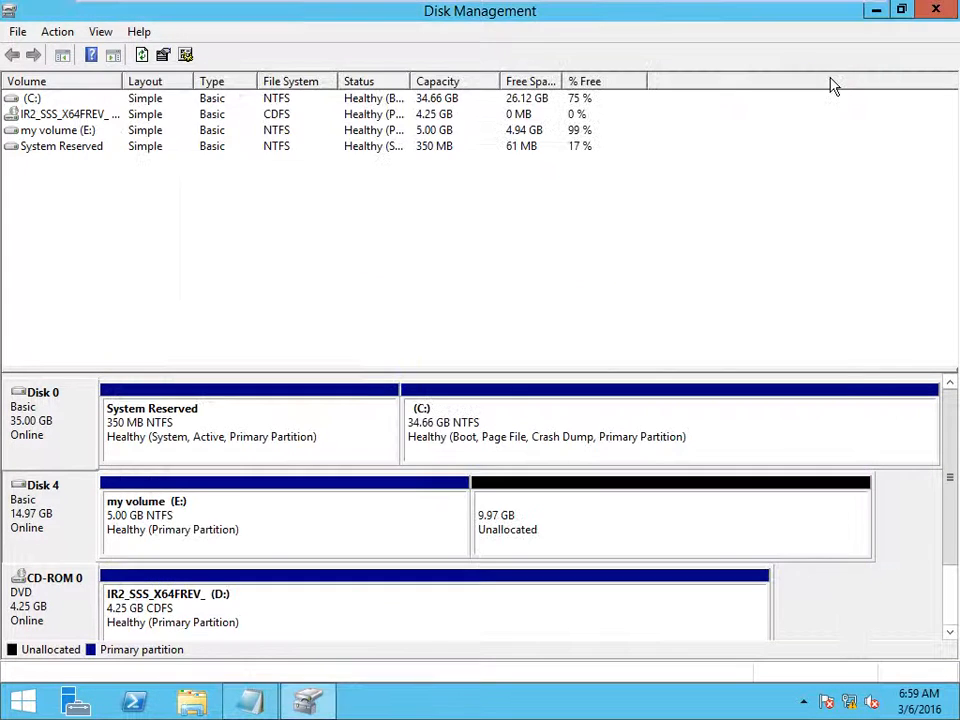
{"action": "left_click", "coordinate": [935, 9]}
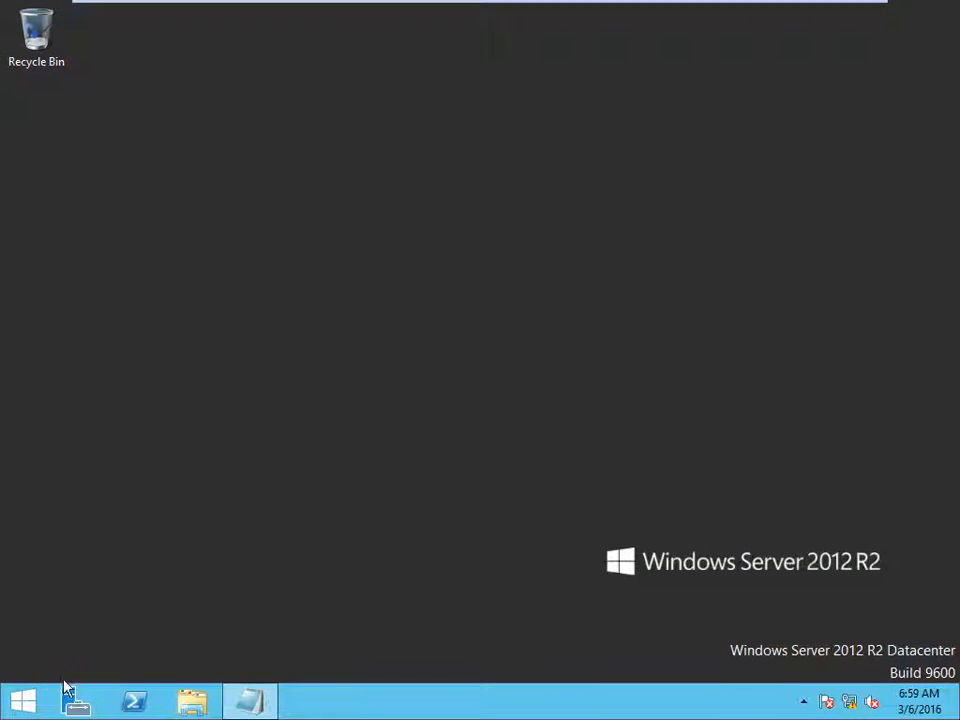
Reopen Server Manager and go to the Storage Pools page of File and Storage Services.
{"action": "left_click", "coordinate": [72, 698]}
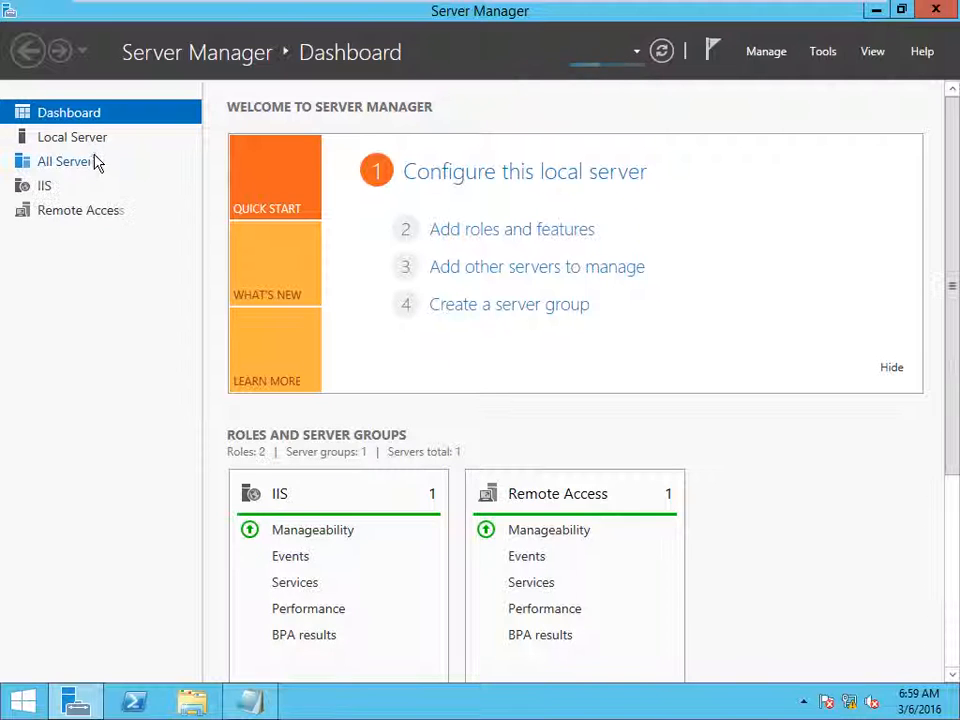
{"action": "left_click", "coordinate": [142, 194]}
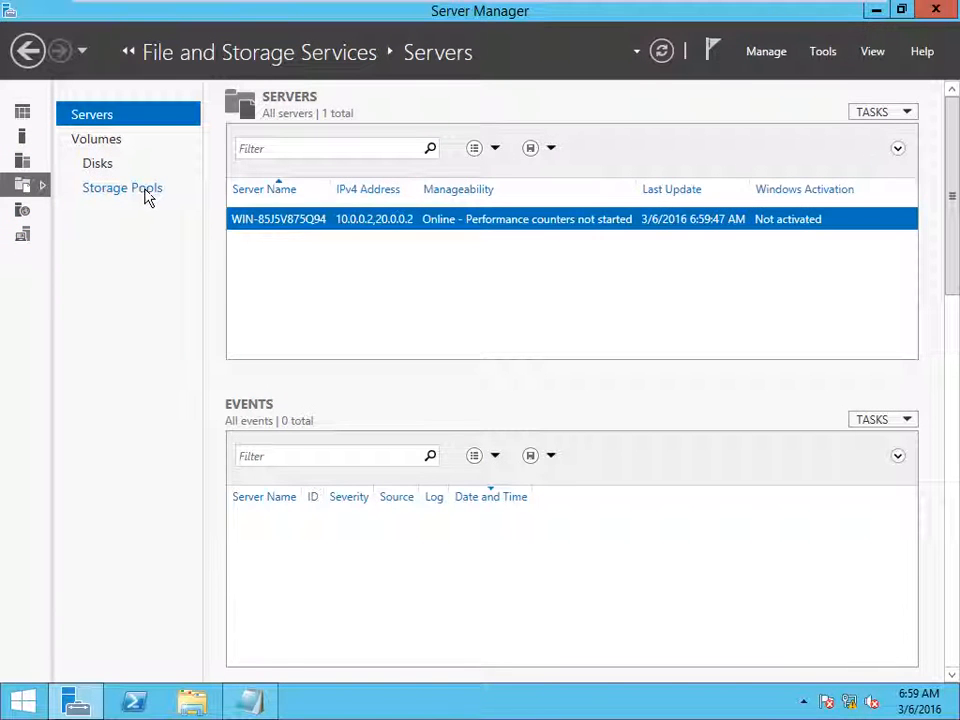
{"action": "left_click", "coordinate": [143, 190]}
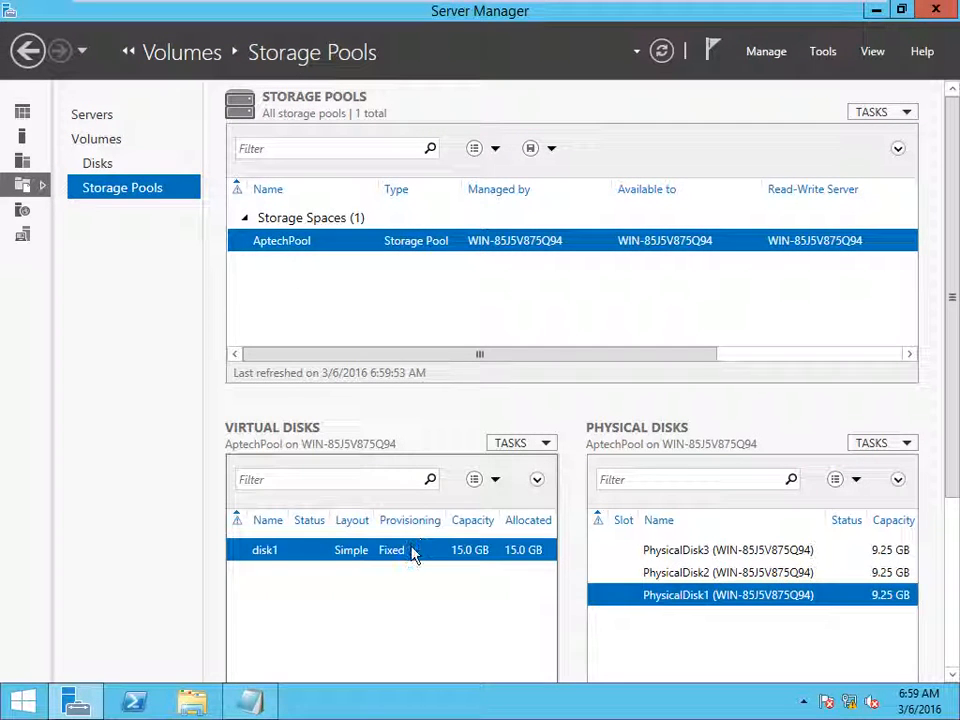
Start a new volume on virtual disk disk1 using the full 9.97 GB available and drive letter F.
{"action": "right_click", "coordinate": [413, 555]}
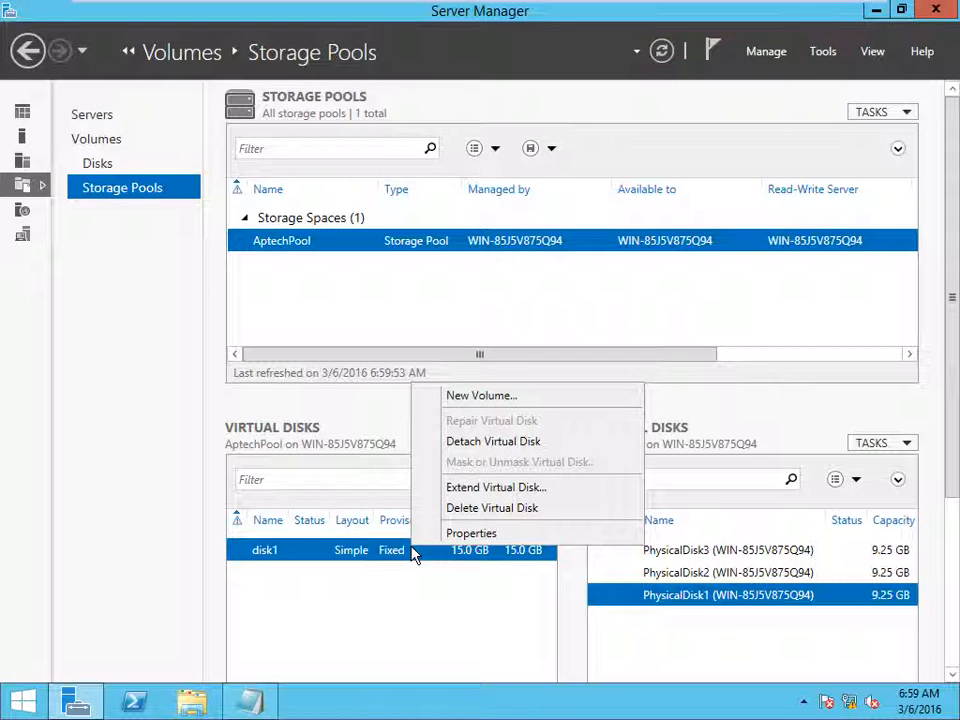
{"action": "left_click", "coordinate": [463, 397]}
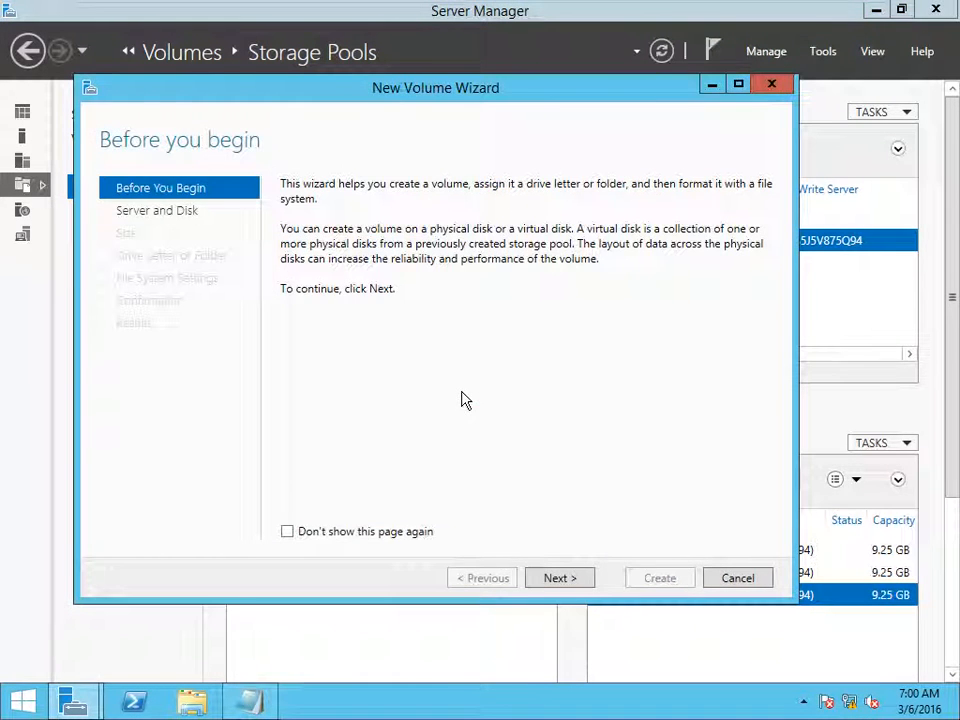
{"action": "left_click", "coordinate": [557, 578]}
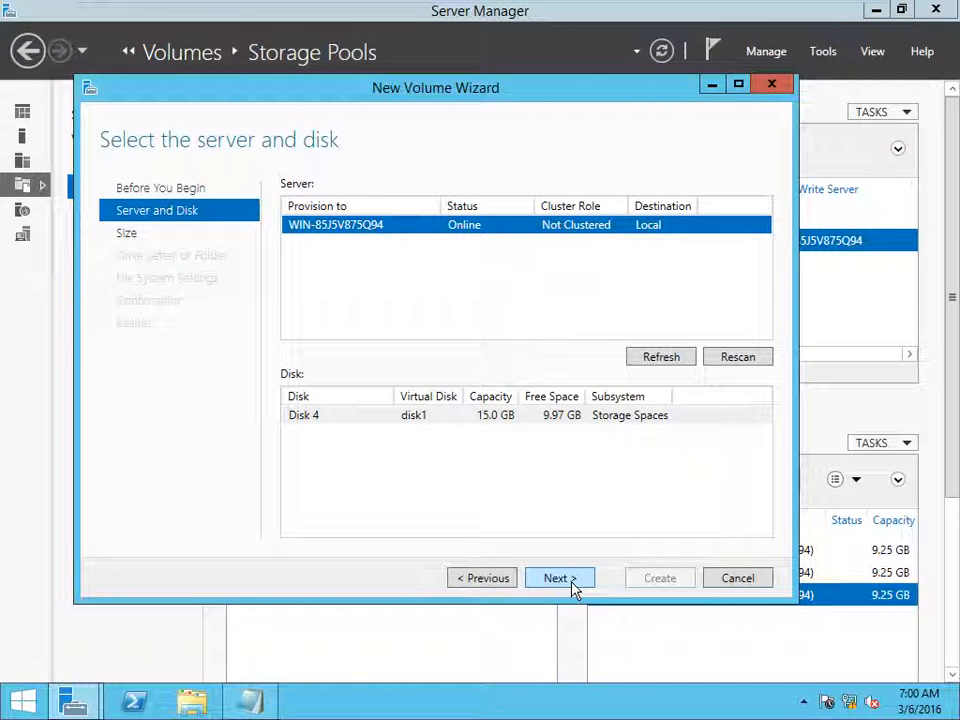
{"action": "left_click", "coordinate": [557, 578]}
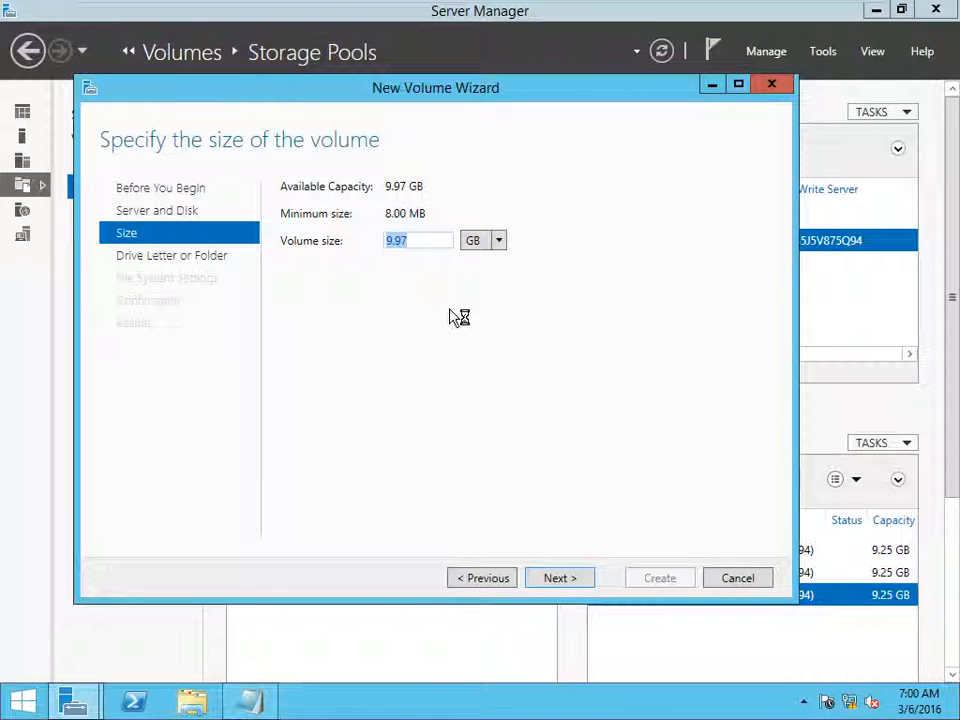
{"action": "left_click", "coordinate": [577, 587]}
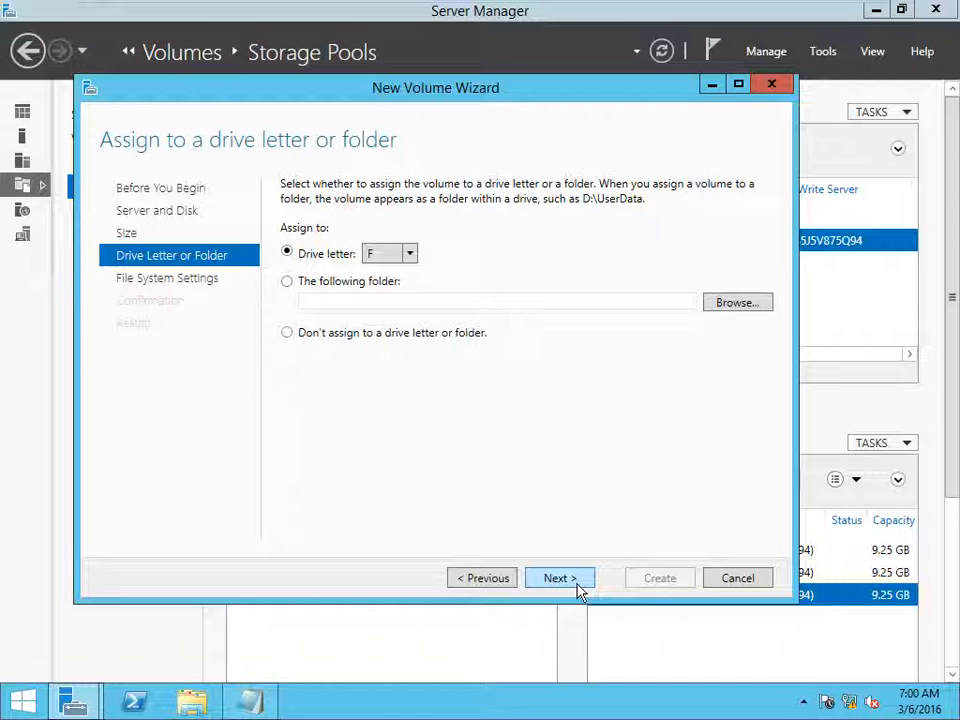
{"action": "left_click", "coordinate": [578, 588]}
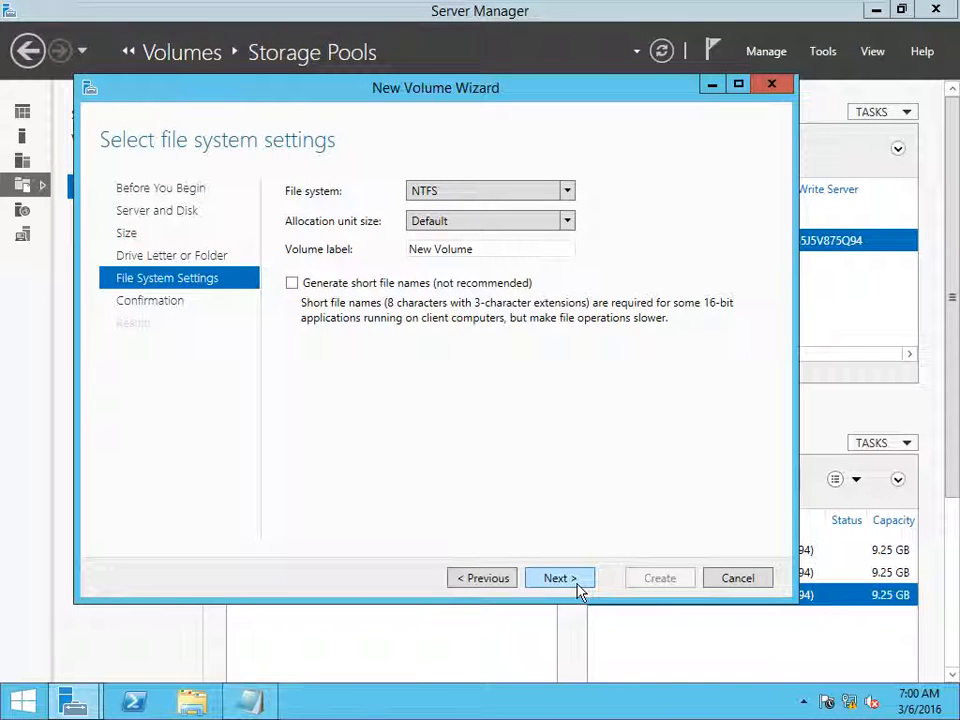
Enter "your volume" as the volume label, keep NTFS with the default allocation unit size, create the volume and close the wizard.
{"action": "left_click_drag", "start_coordinate": [484, 250], "coordinate": [251, 258]}
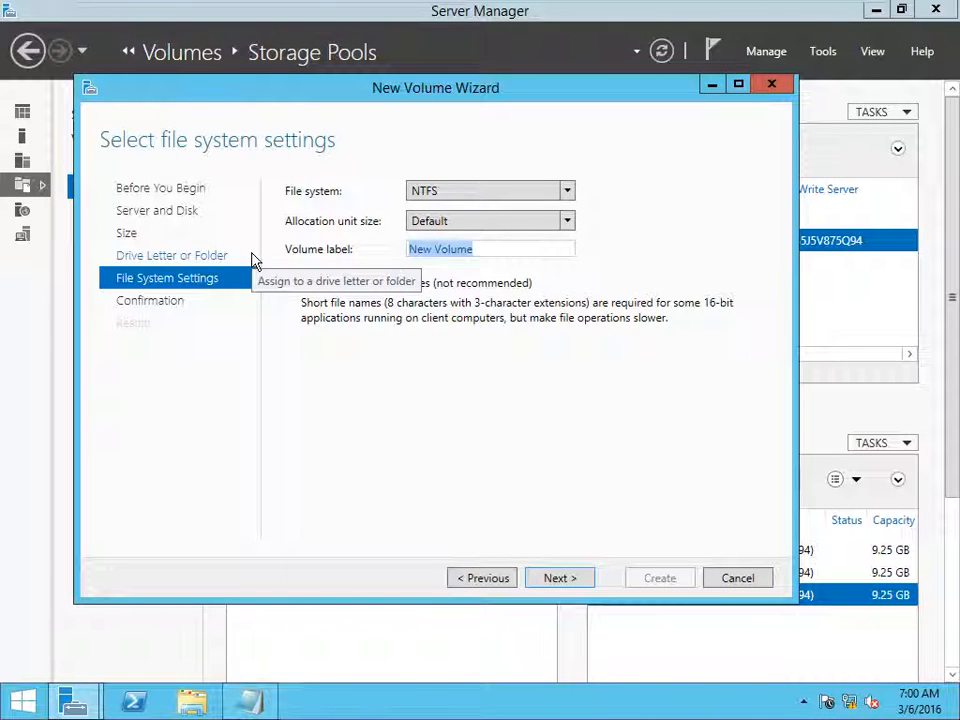
{"action": "type", "text": "your volume"}
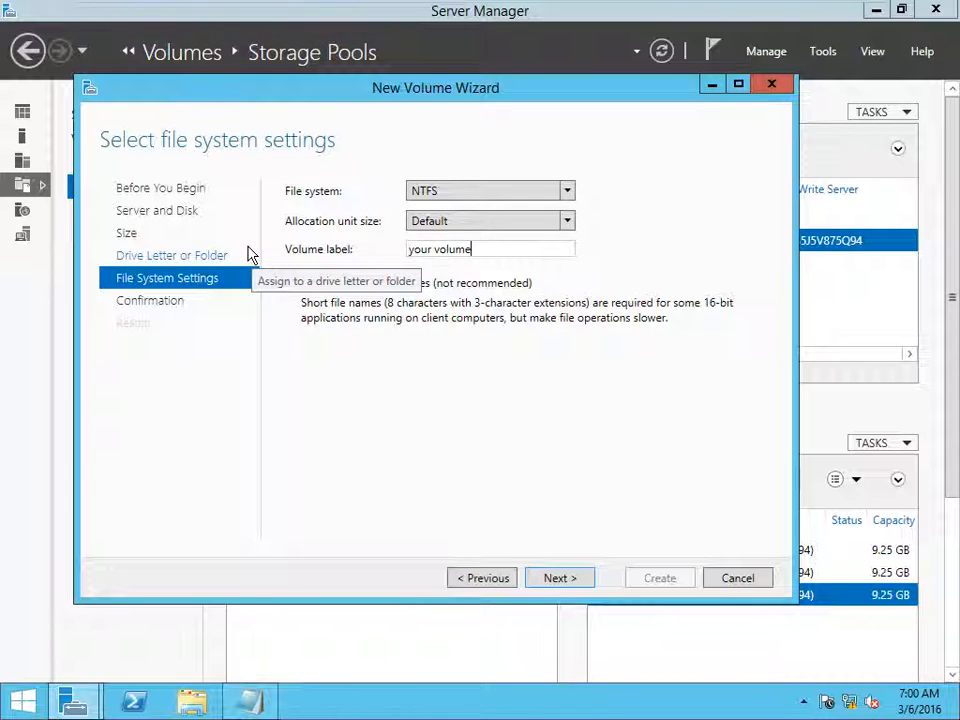
{"action": "key", "text": "Return"}
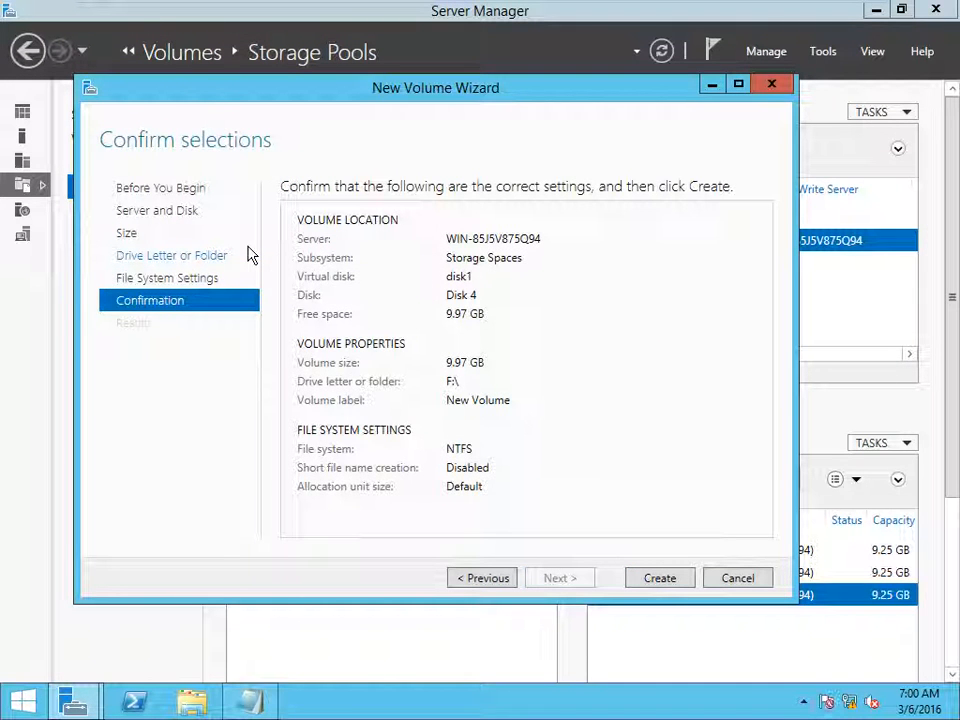
{"action": "left_click", "coordinate": [659, 577]}
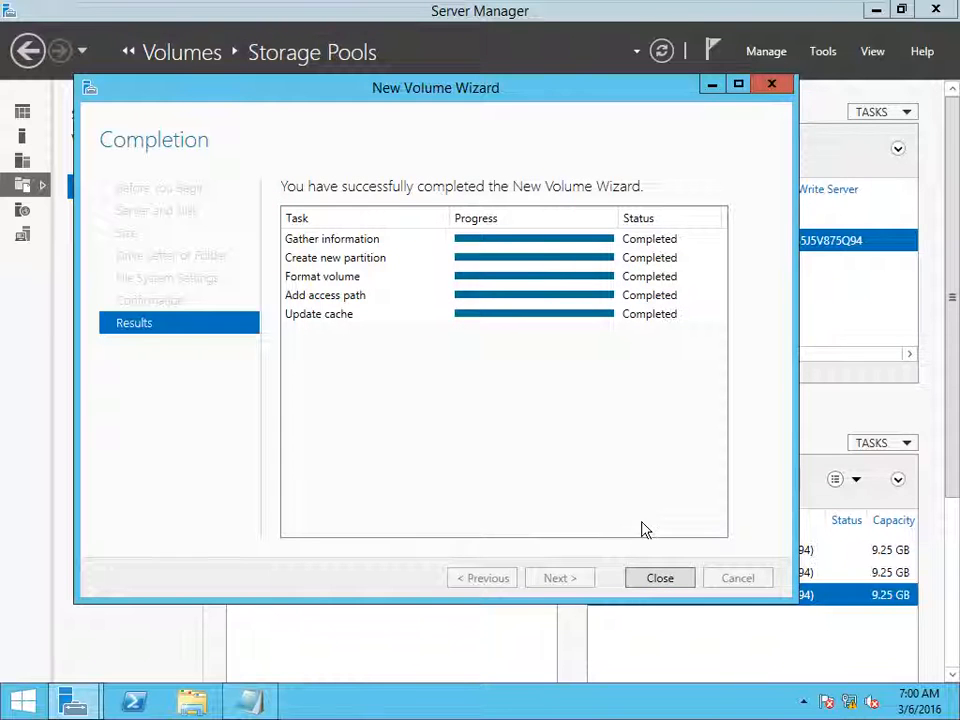
{"action": "left_click", "coordinate": [645, 577]}
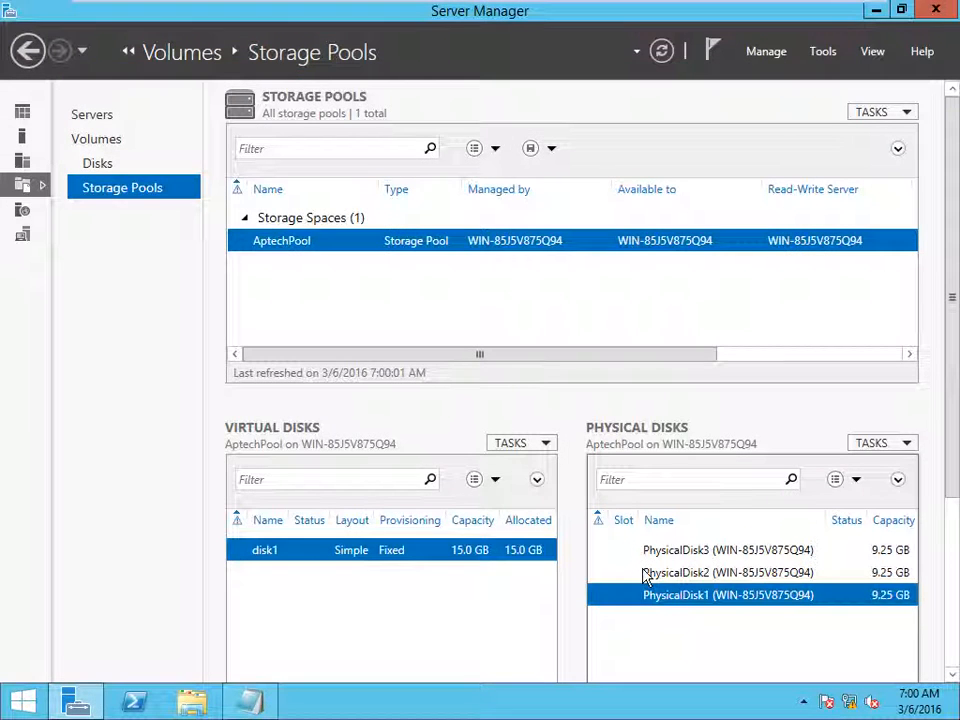
Check the F: drive under This PC in File Explorer and the Disk 4 partitions in Disk Management, closing both windows.
{"action": "key", "text": "super+e"}
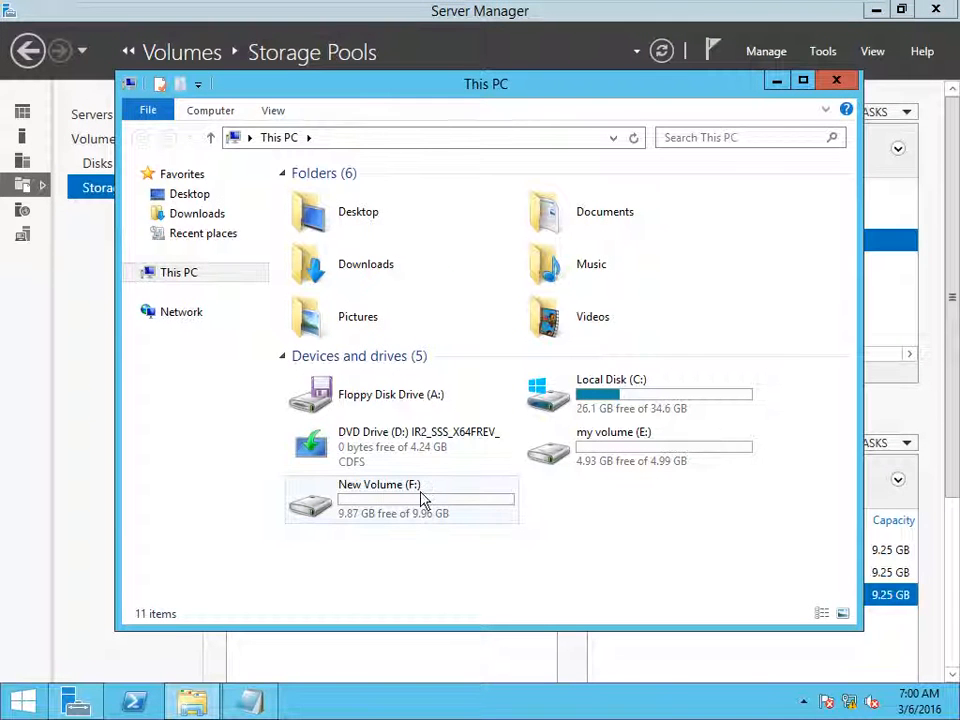
{"action": "left_click", "coordinate": [840, 86]}
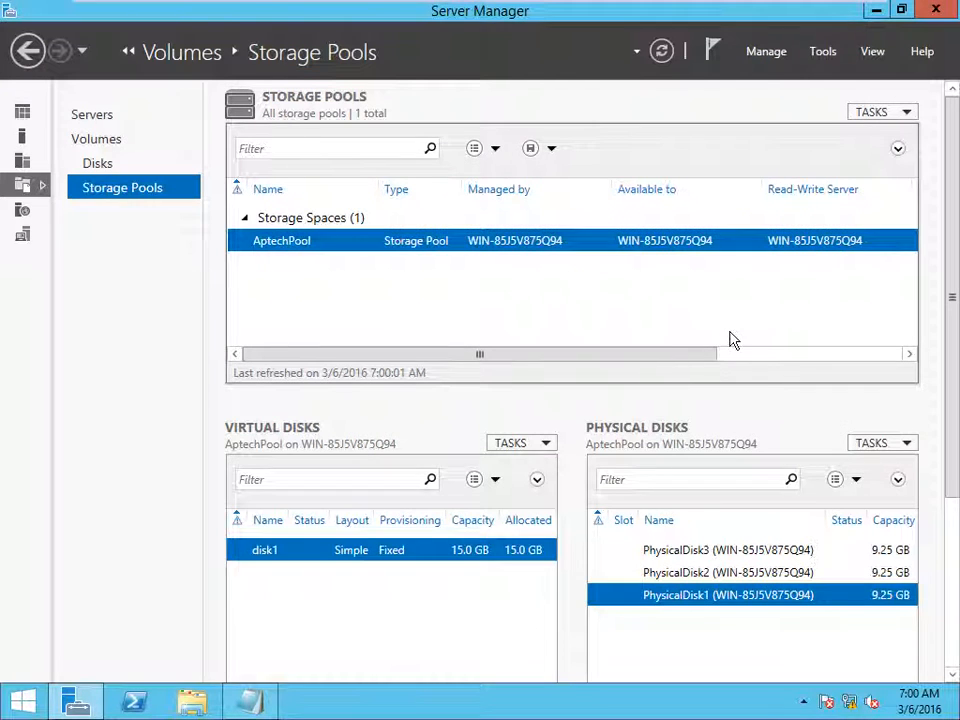
{"action": "key", "text": "super+r"}
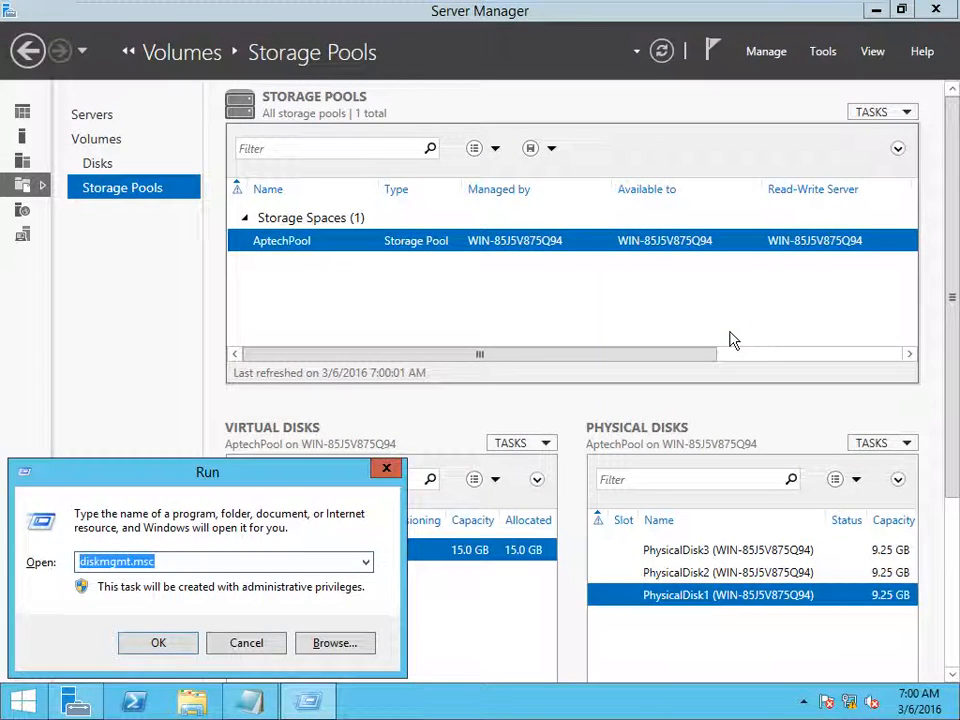
{"action": "key", "text": "Return"}
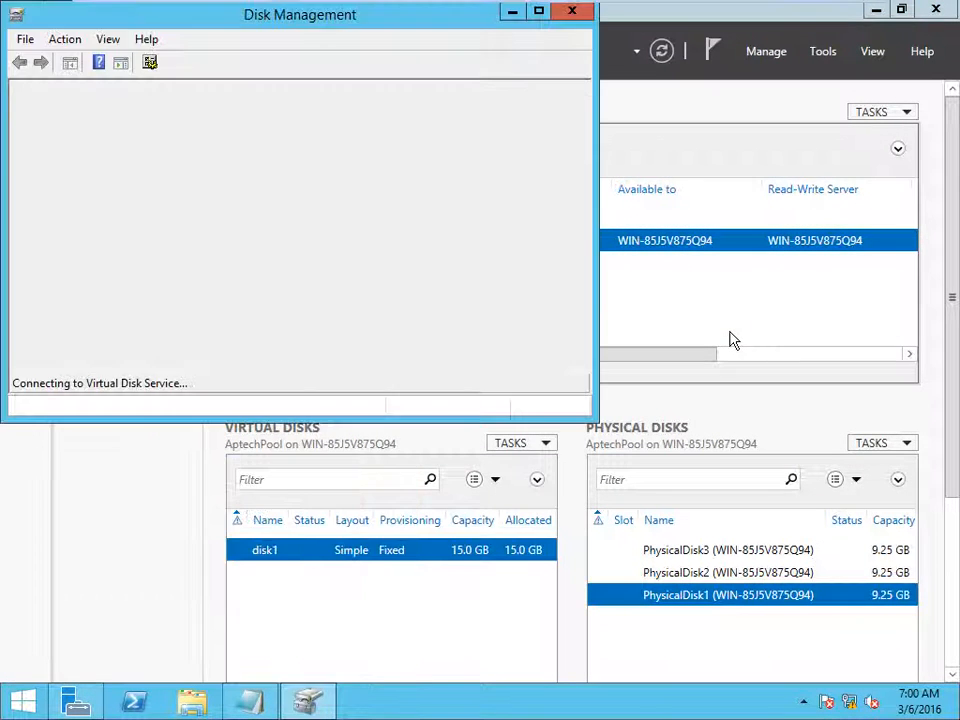
{"action": "left_click", "coordinate": [538, 16]}
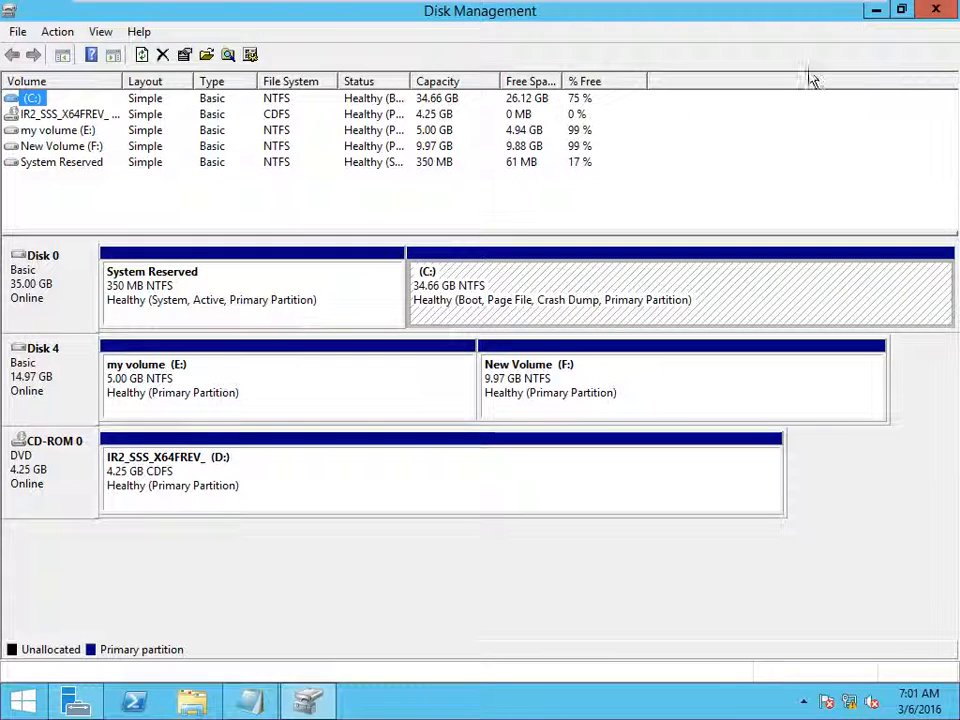
{"action": "left_click", "coordinate": [935, 10]}
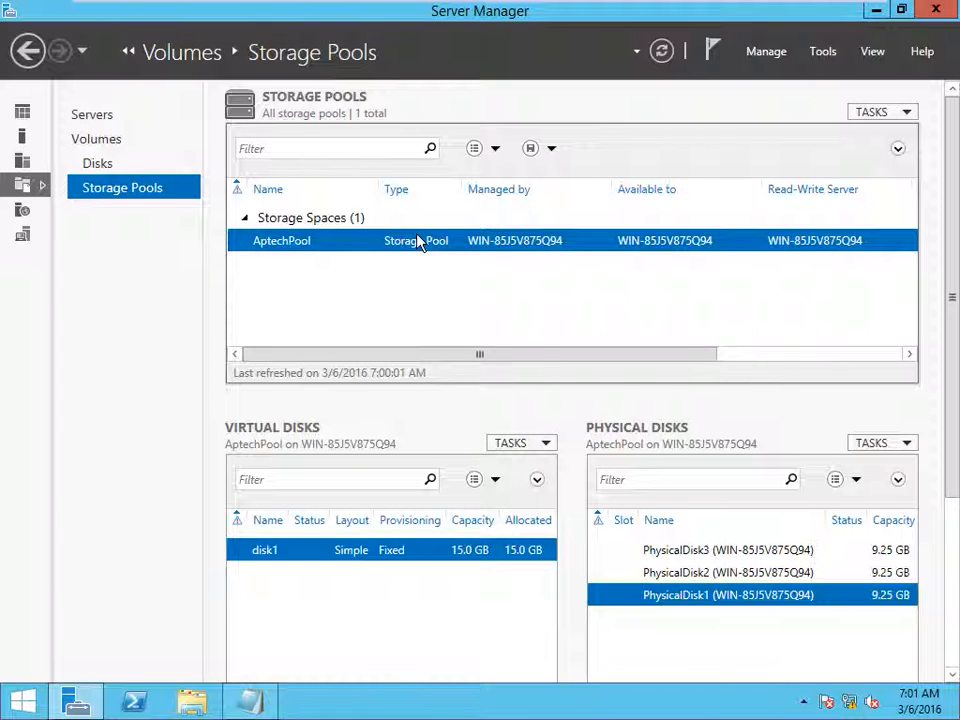
Start a new virtual disk in AptechPool named disk2 with the Simple layout and Fixed provisioning.
{"action": "left_click", "coordinate": [531, 444]}
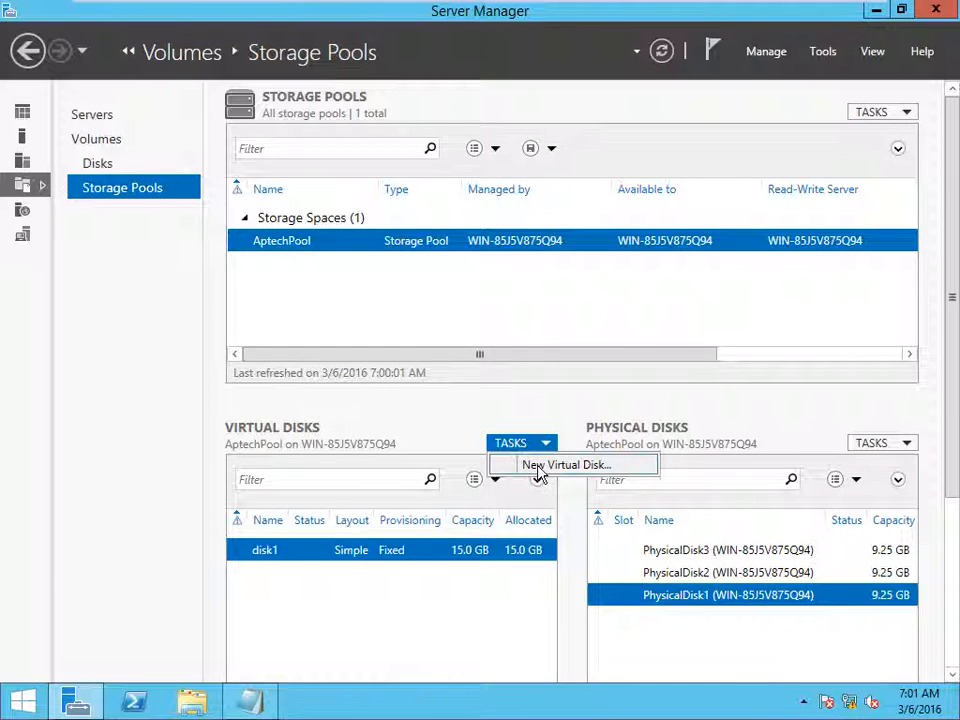
{"action": "left_click", "coordinate": [538, 468]}
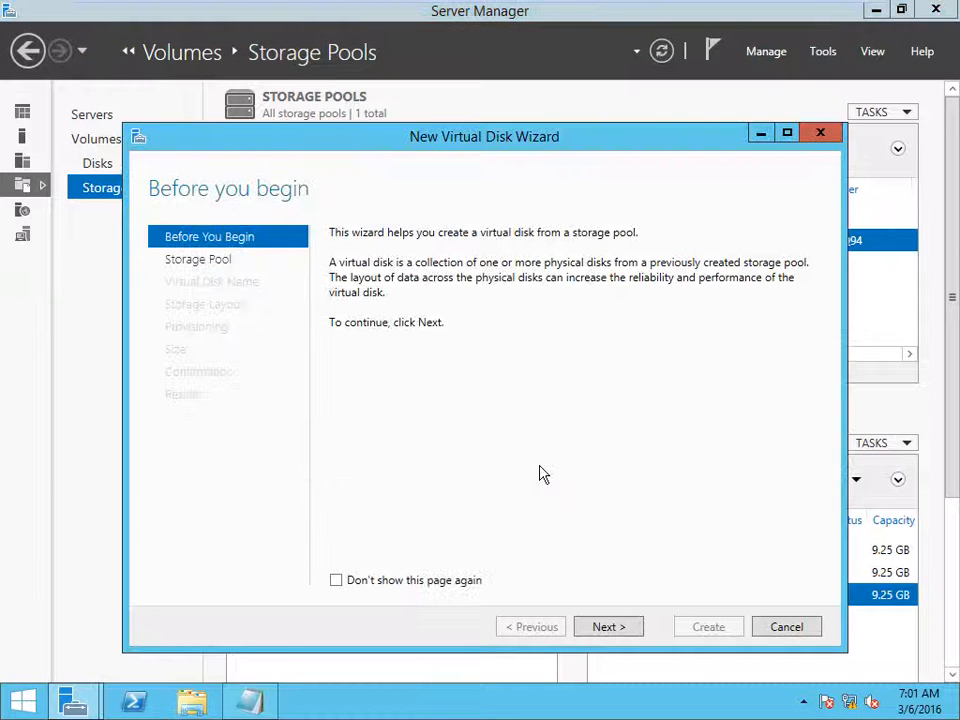
{"action": "left_click", "coordinate": [623, 633]}
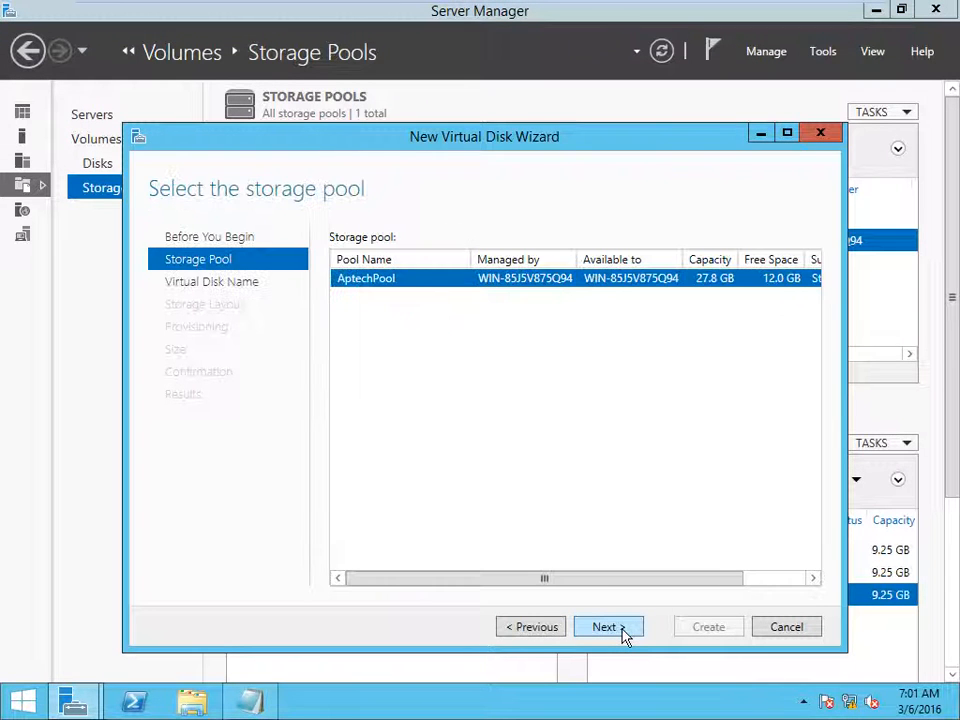
{"action": "left_click", "coordinate": [606, 627]}
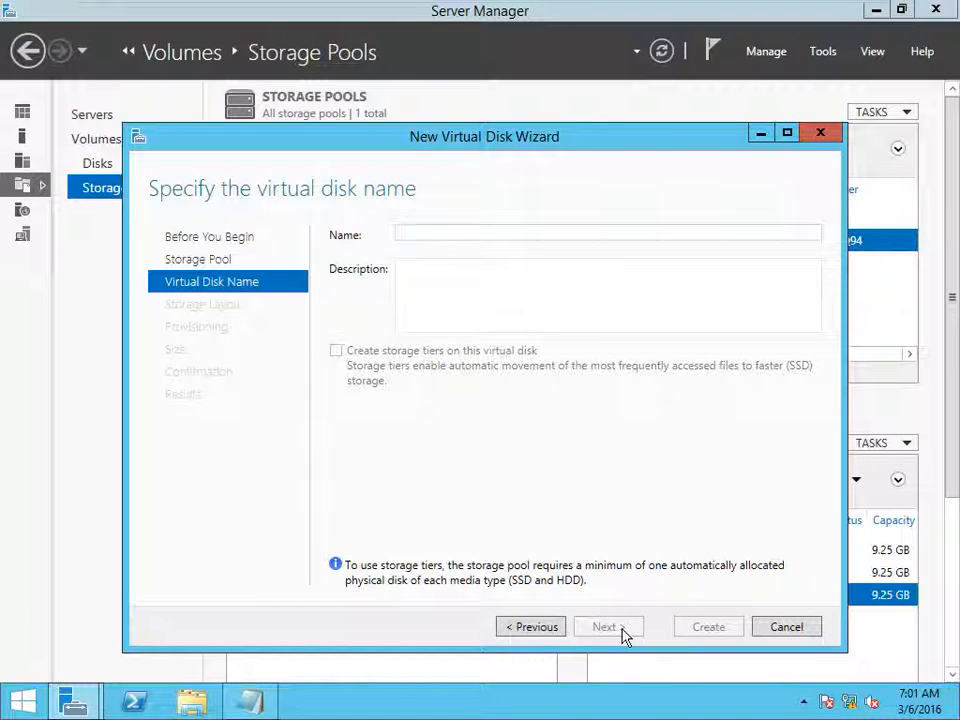
{"action": "type", "text": "L"}
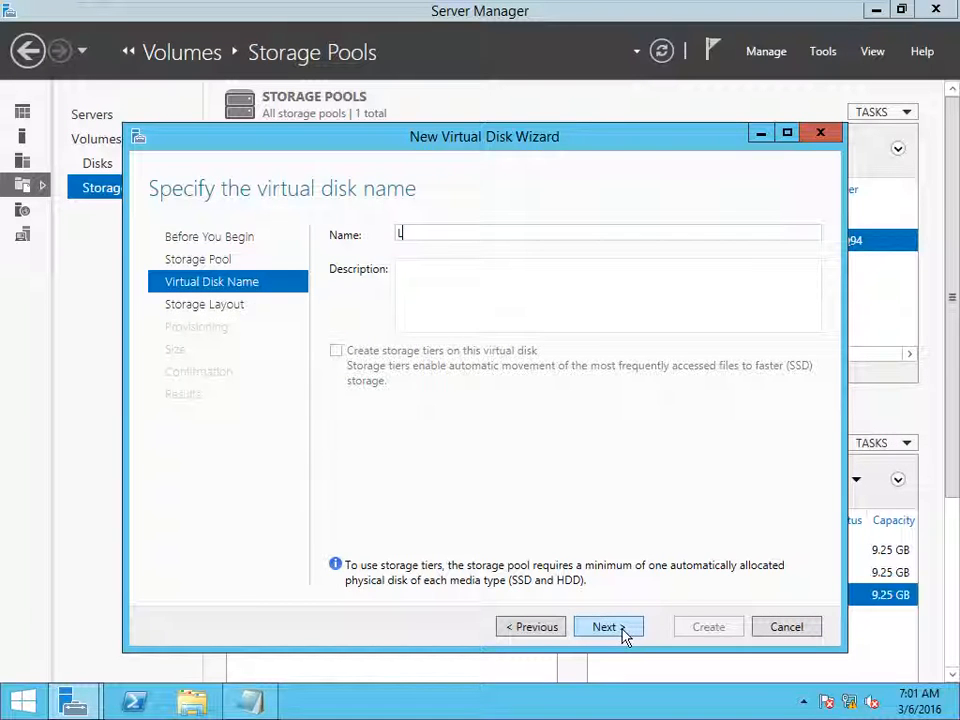
{"action": "key", "text": "BackSpace"}
{"action": "type", "text": "disk"}
{"action": "left_click", "coordinate": [607, 627]}
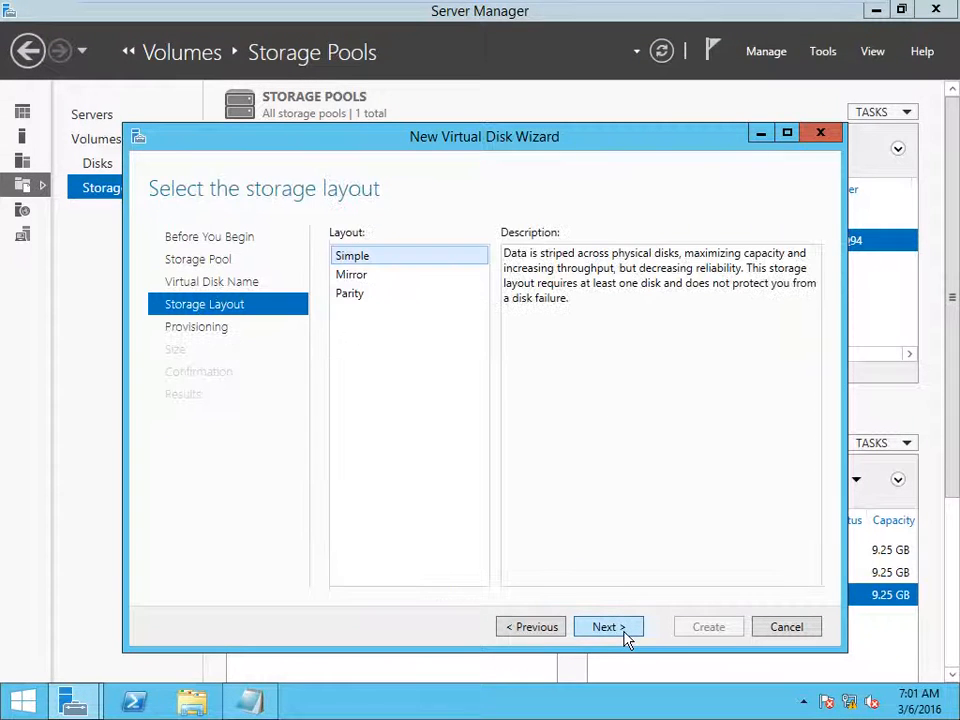
{"action": "left_click", "coordinate": [607, 627]}
{"action": "left_click", "coordinate": [624, 634]}
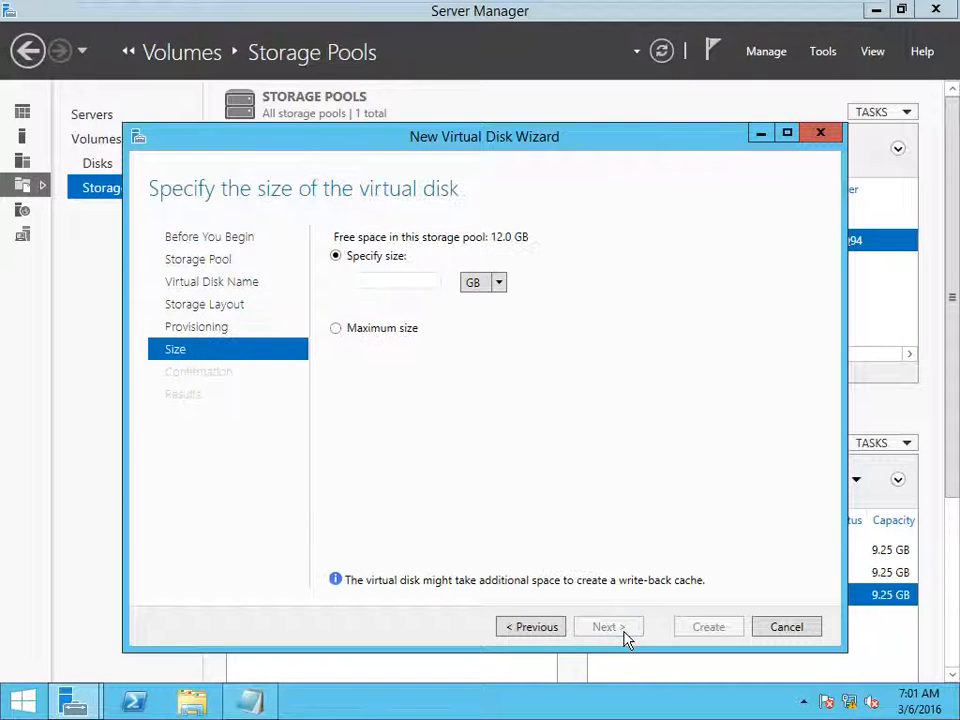
Set the size of disk2 to 12 GB, create the virtual disk and continue to the New Volume Wizard.
{"action": "left_click", "coordinate": [409, 283]}
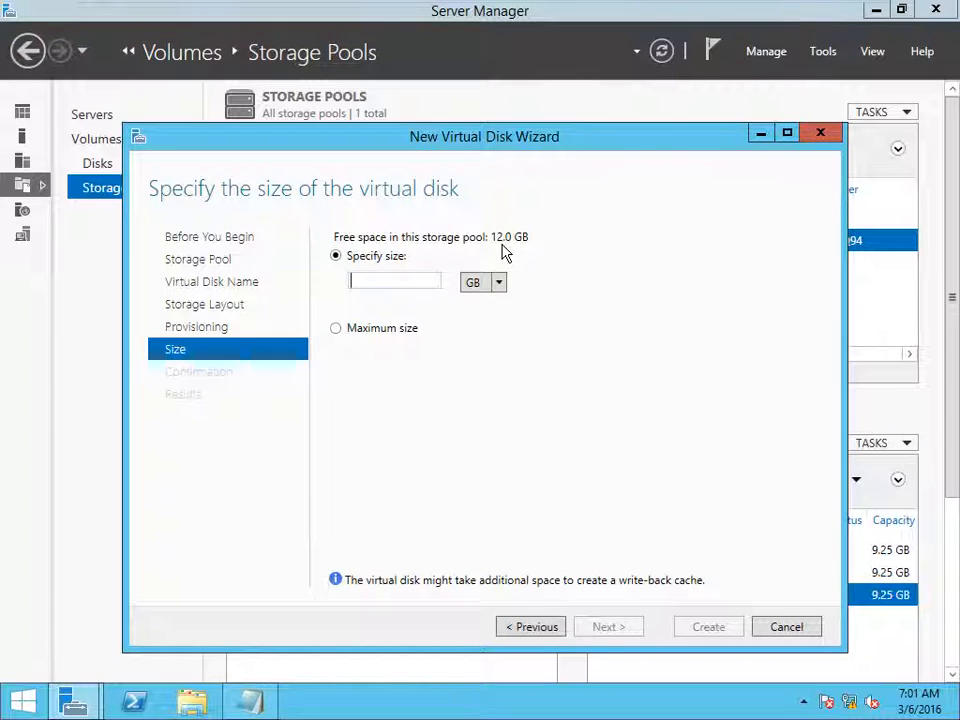
{"action": "type", "text": "12"}
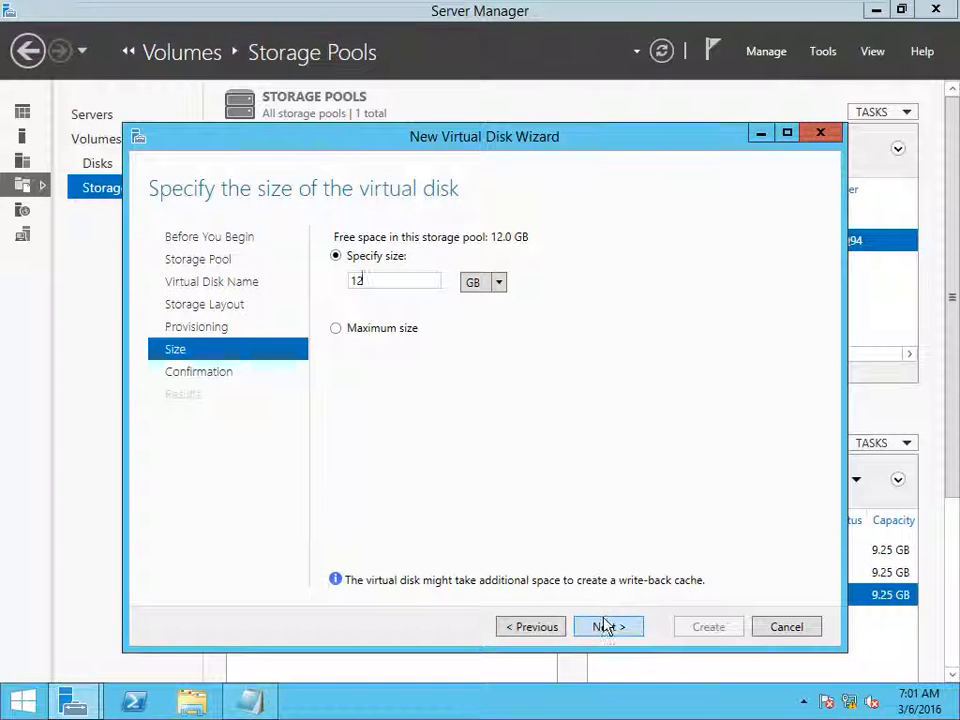
{"action": "left_click", "coordinate": [607, 628]}
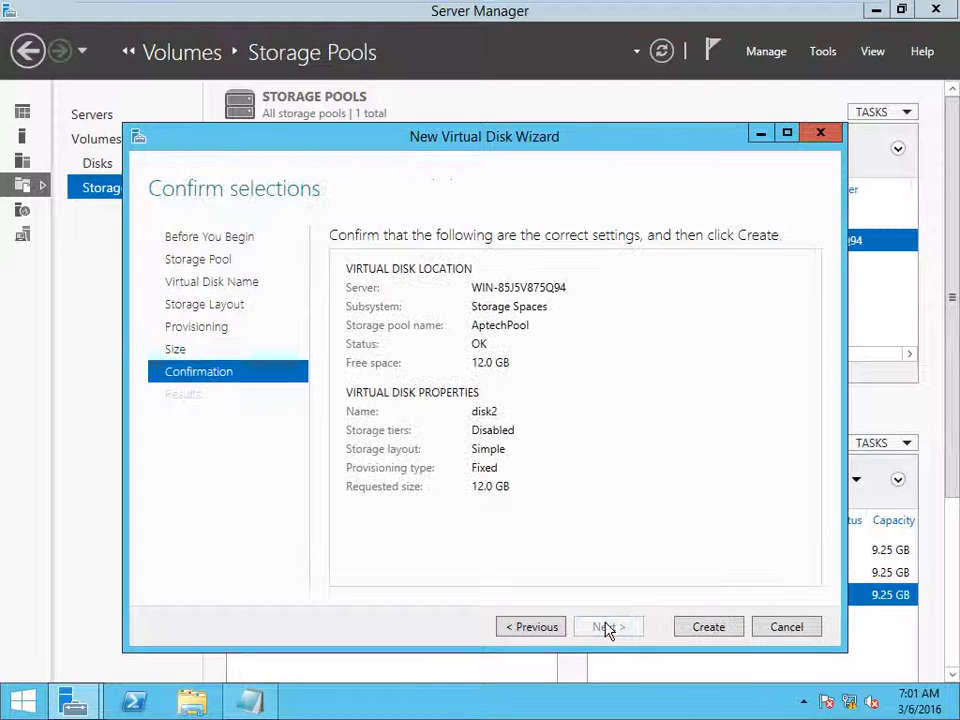
{"action": "left_click", "coordinate": [690, 632]}
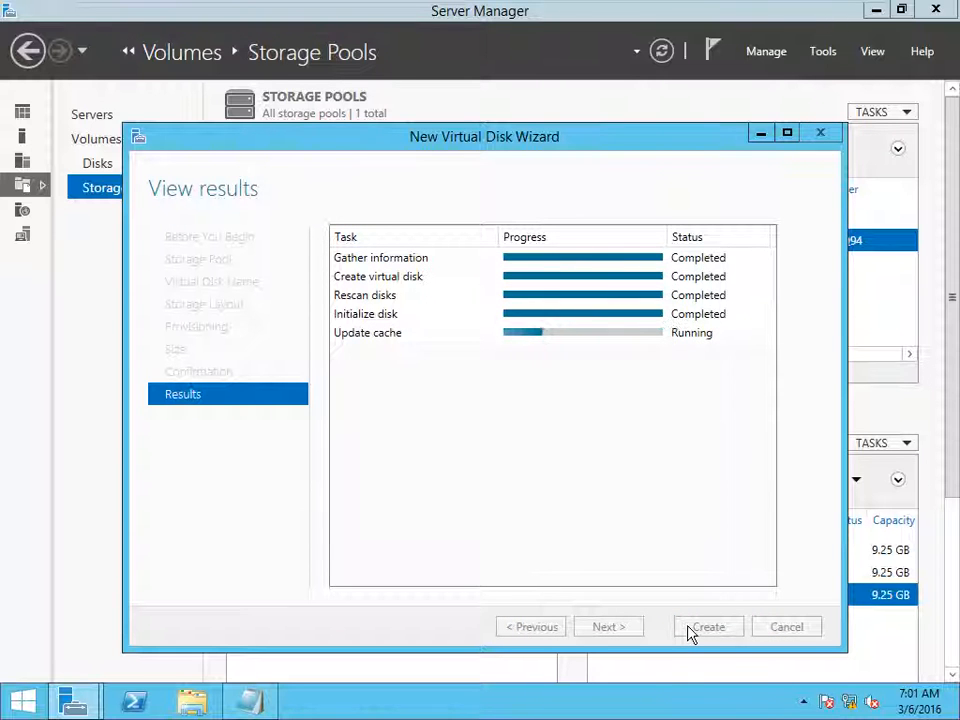
{"action": "left_click", "coordinate": [688, 632]}
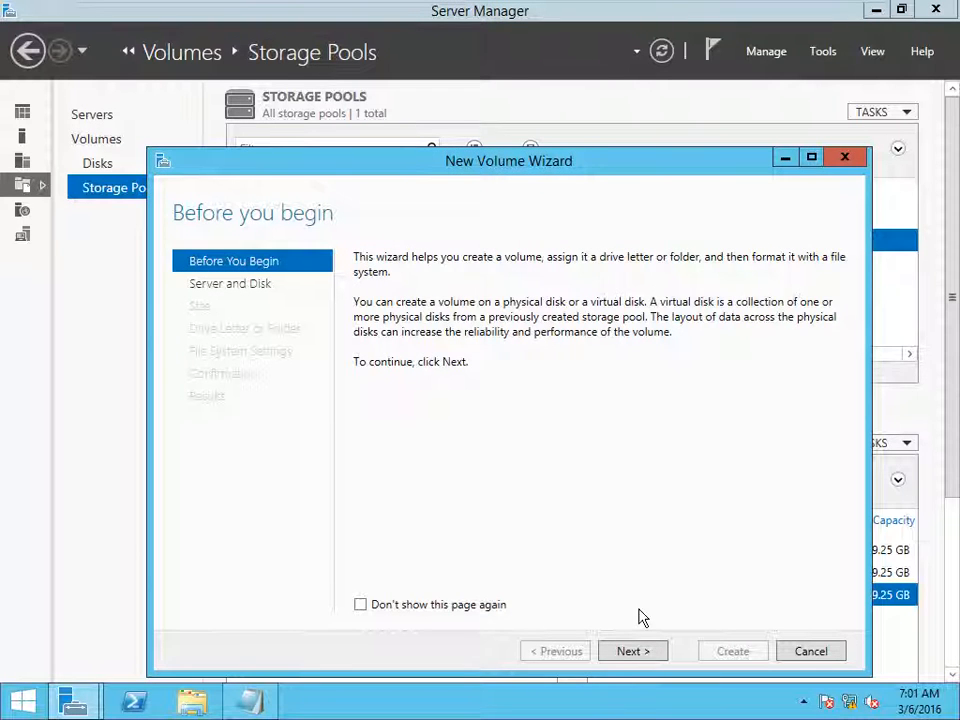
Glance at This PC in File Explorer, then set the size of the new volume on disk2 to 6 GB.
{"action": "key", "text": "super+e"}
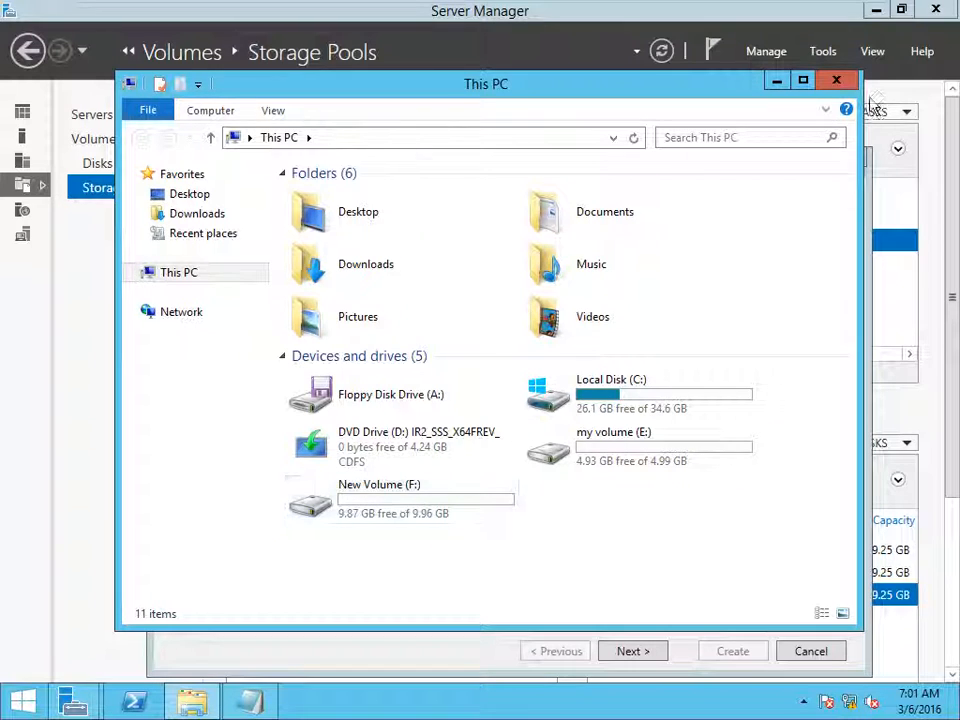
{"action": "left_click", "coordinate": [836, 80]}
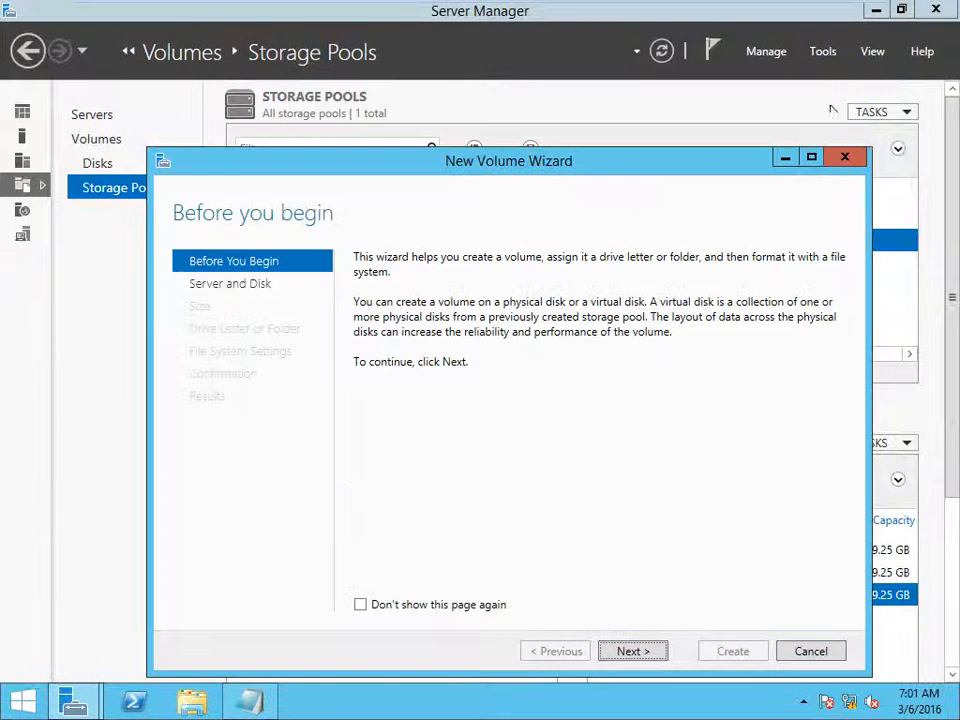
{"action": "left_click", "coordinate": [634, 651]}
{"action": "left_click", "coordinate": [634, 651]}
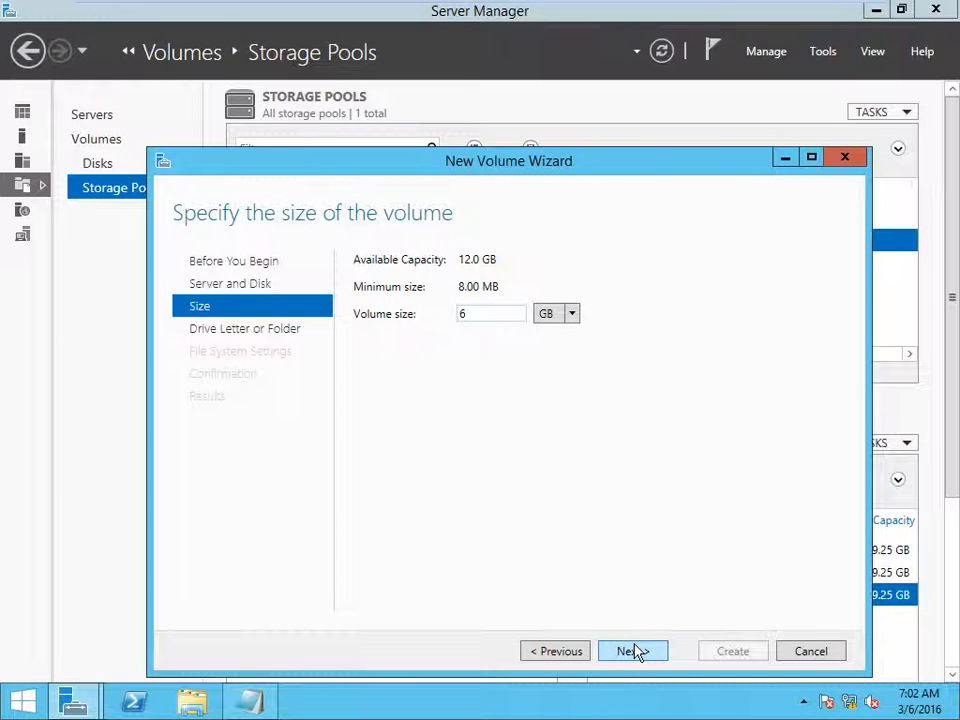
{"action": "left_click", "coordinate": [634, 651]}
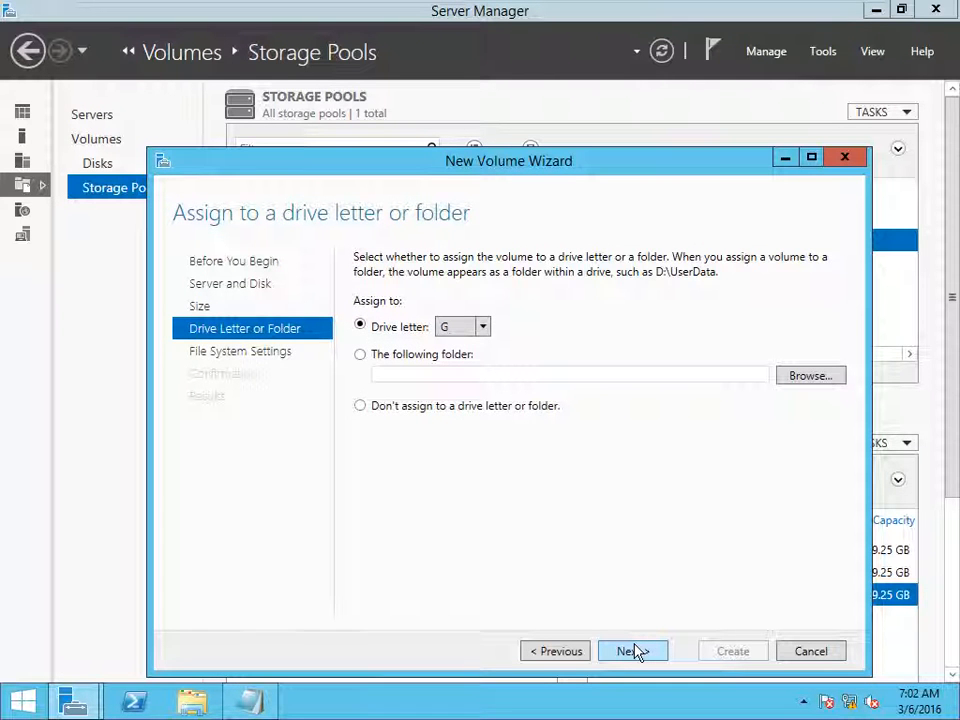
Assign drive letter G, keep NTFS with default allocation and the label New Volume, create the volume and close the wizard.
{"action": "left_click", "coordinate": [634, 651]}
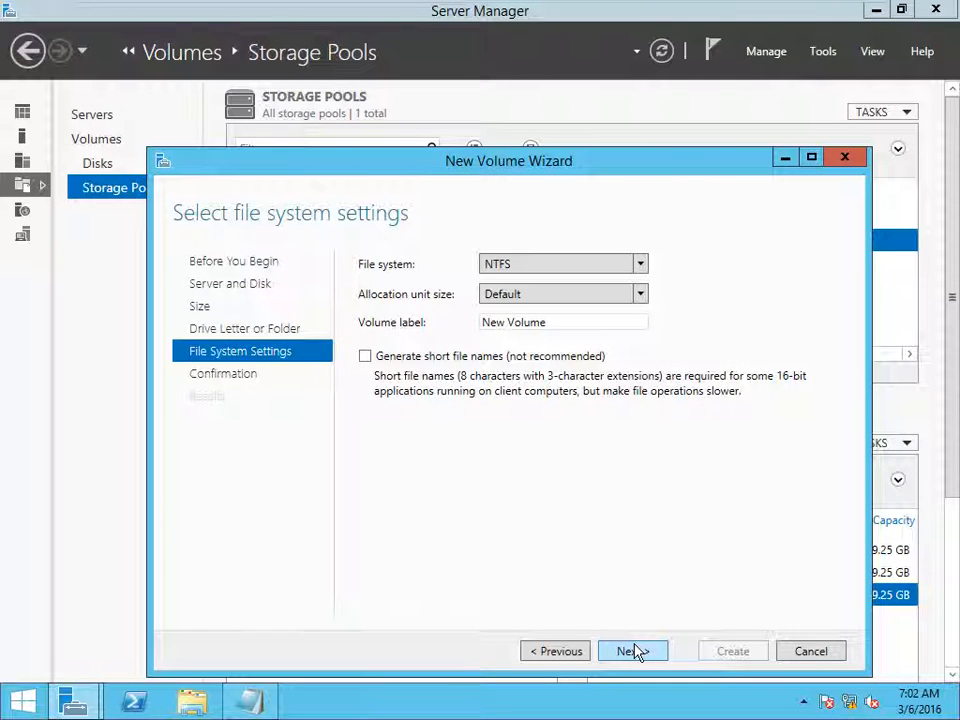
{"action": "left_click", "coordinate": [634, 651]}
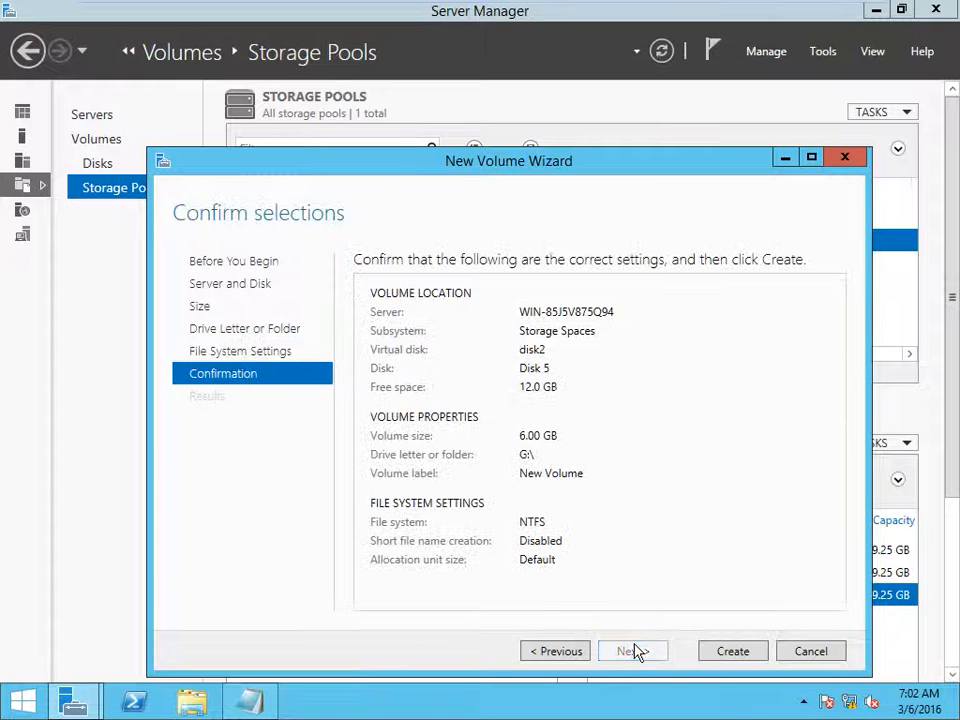
{"action": "left_click", "coordinate": [761, 650]}
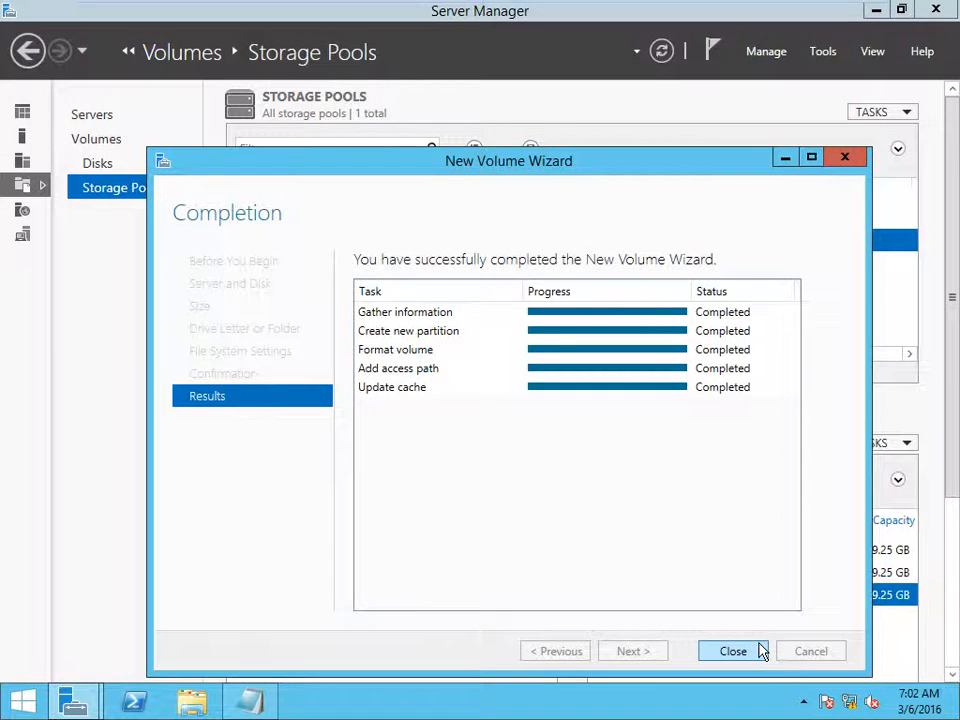
{"action": "left_click", "coordinate": [758, 650]}
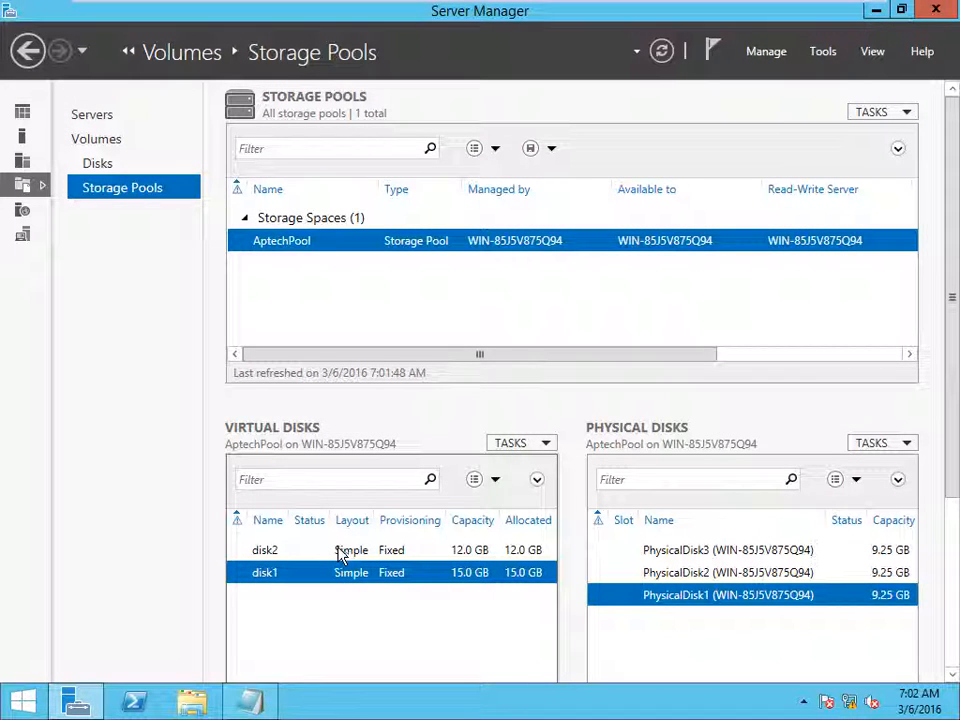
Start another new volume on disk2 and accept the full remaining 5.97 GB as its size.
{"action": "key", "text": "super+e"}
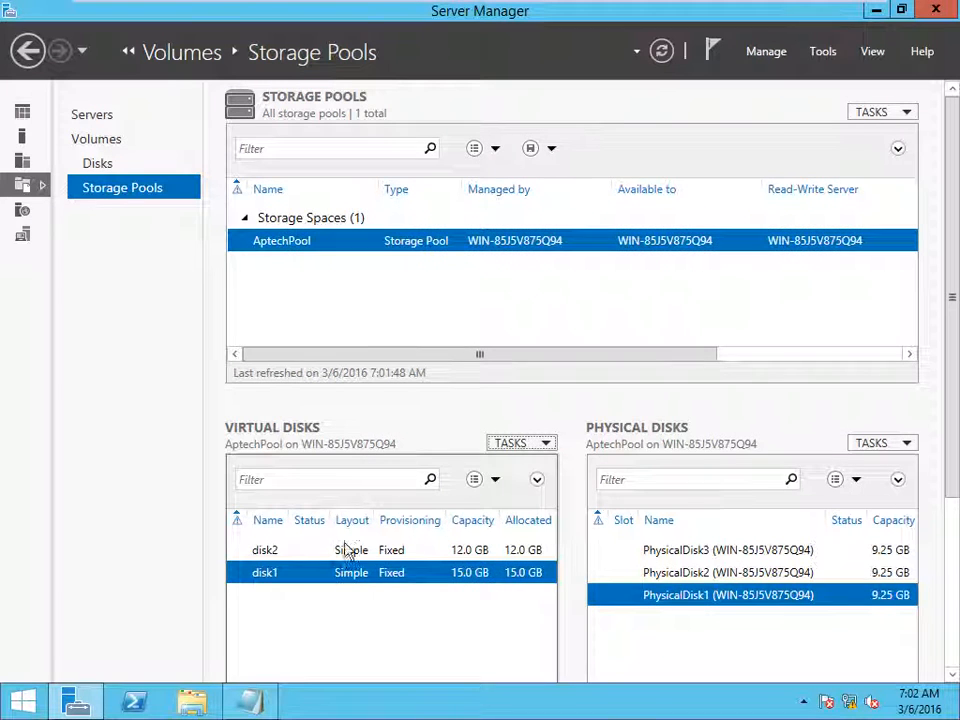
{"action": "left_click", "coordinate": [308, 556]}
{"action": "right_click", "coordinate": [308, 556]}
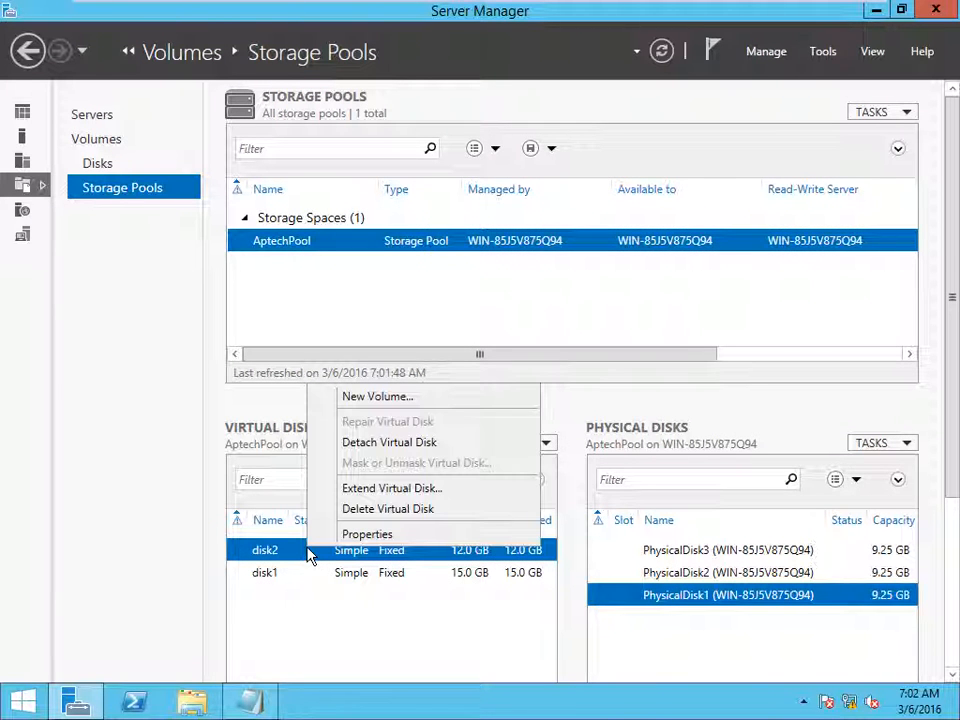
{"action": "left_click", "coordinate": [377, 398]}
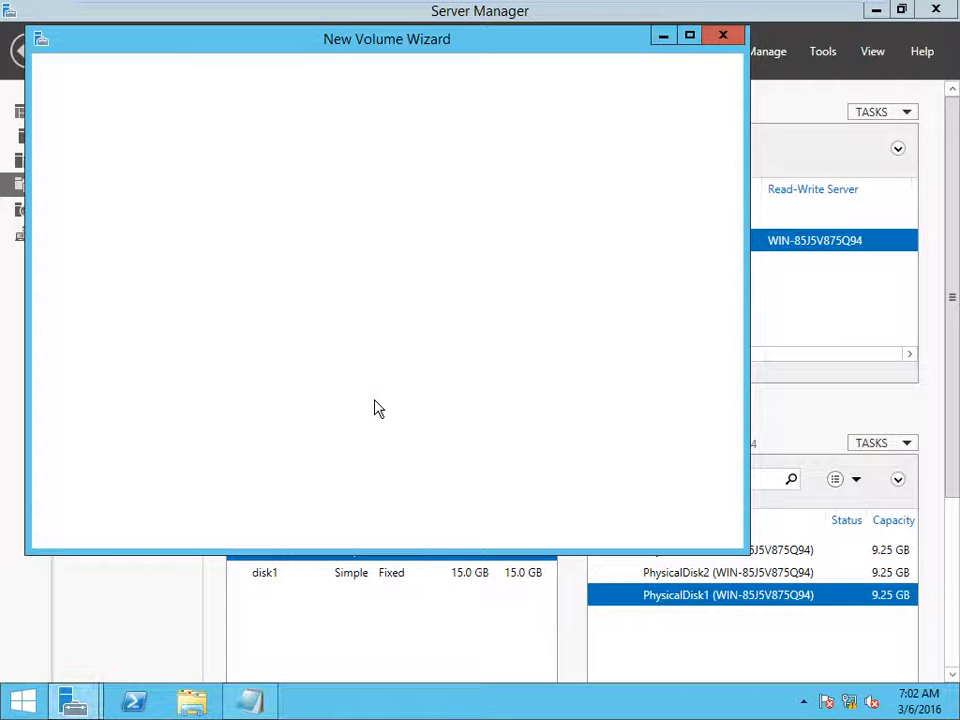
{"action": "left_click", "coordinate": [510, 530]}
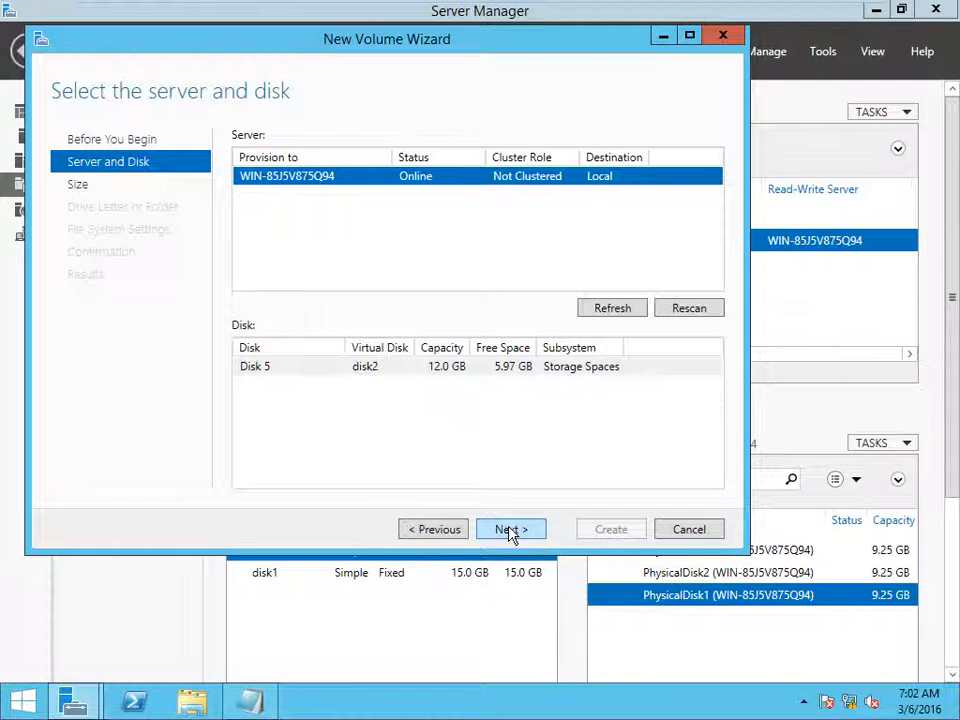
{"action": "left_click", "coordinate": [510, 530]}
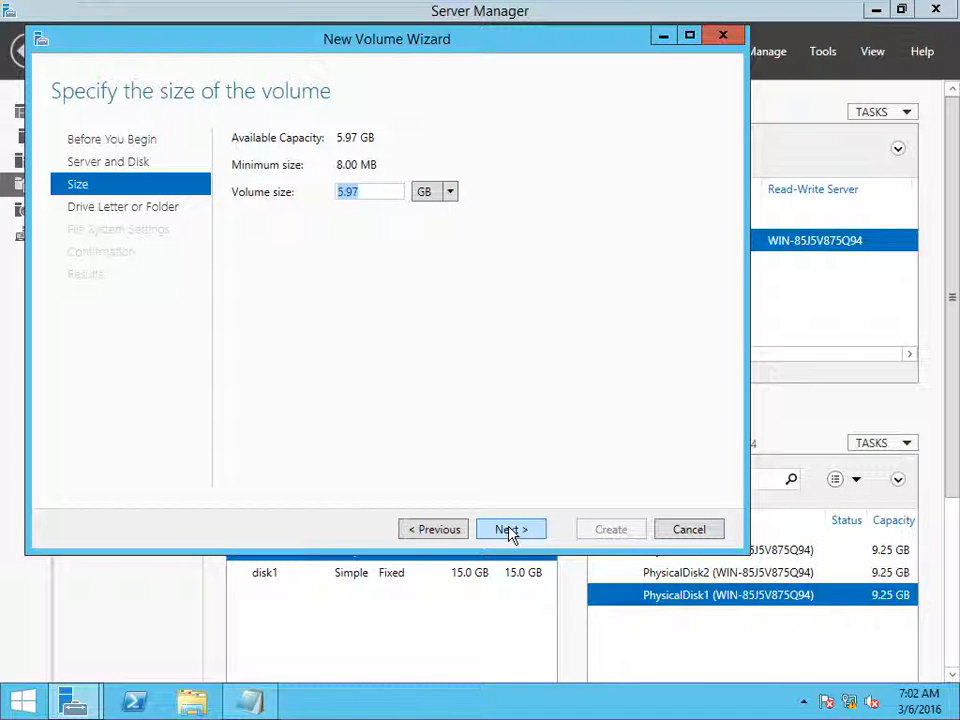
{"action": "left_click", "coordinate": [510, 530]}
Keep drive letter H, NTFS, default allocation and the label New Volume, create the second disk2 volume and close the wizard.
{"action": "left_click", "coordinate": [510, 530]}
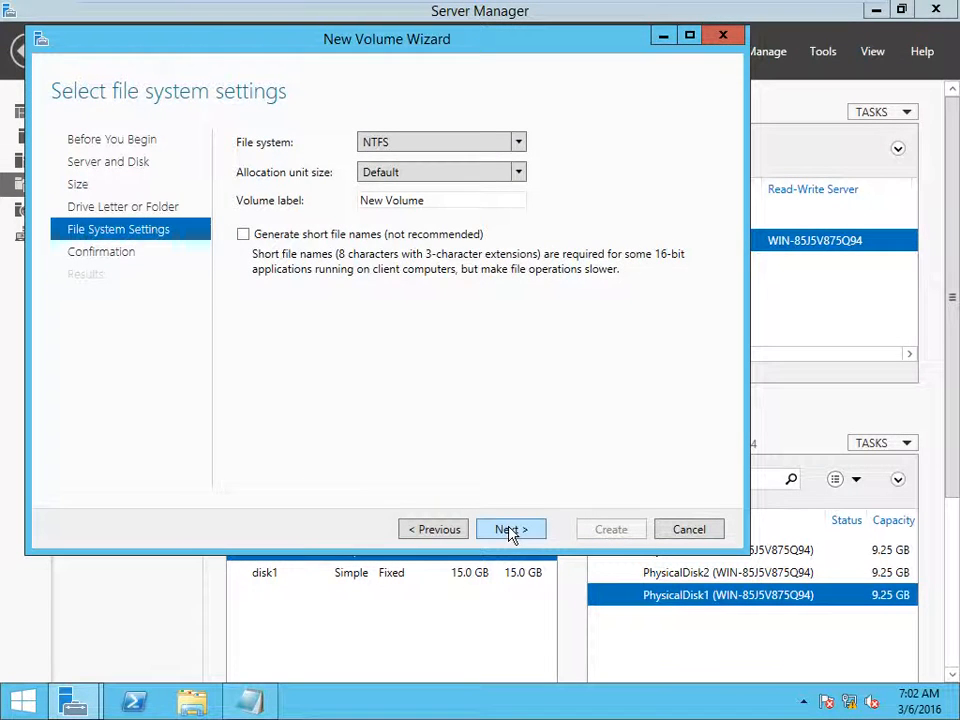
{"action": "left_click", "coordinate": [510, 530]}
{"action": "left_click", "coordinate": [596, 535]}
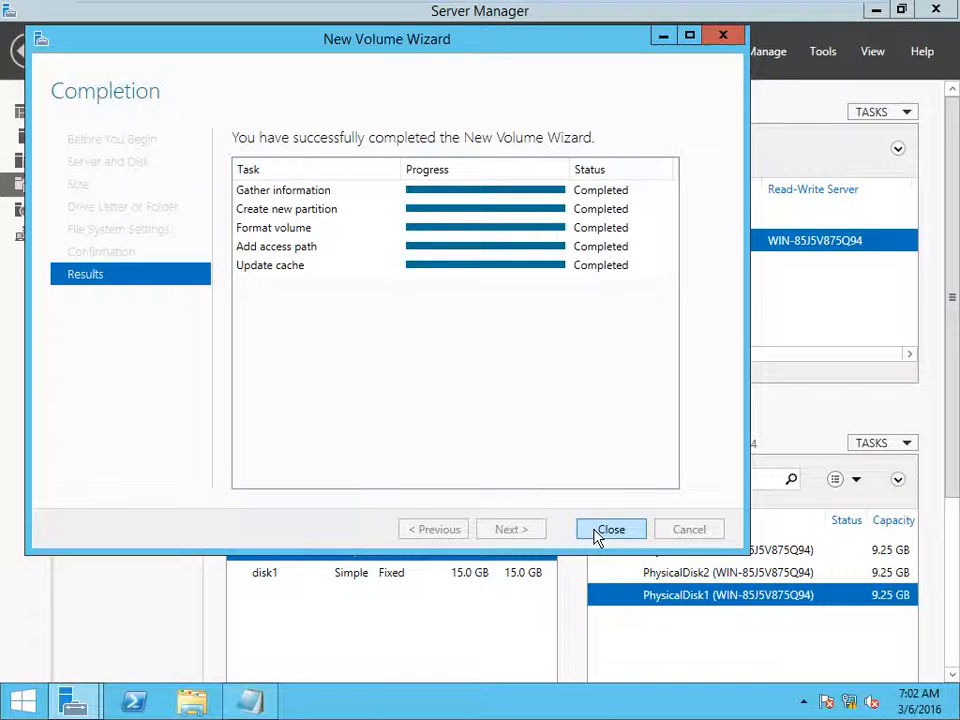
{"action": "left_click", "coordinate": [596, 535]}
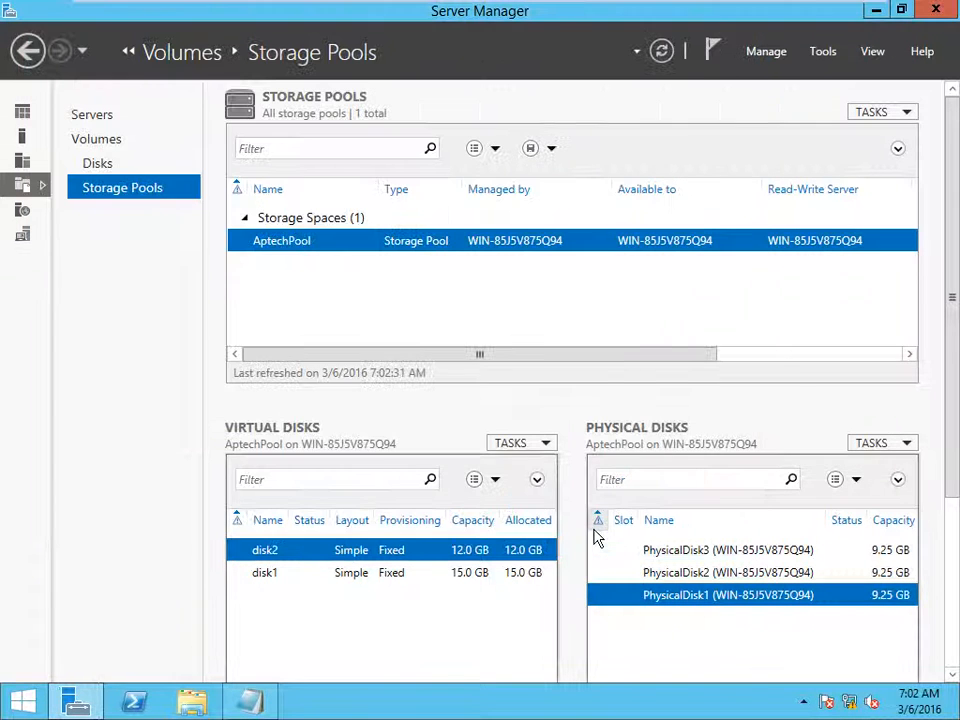
Close Server Manager and check the G: and H: drives under This PC in File Explorer.
{"action": "left_click", "coordinate": [928, 12]}
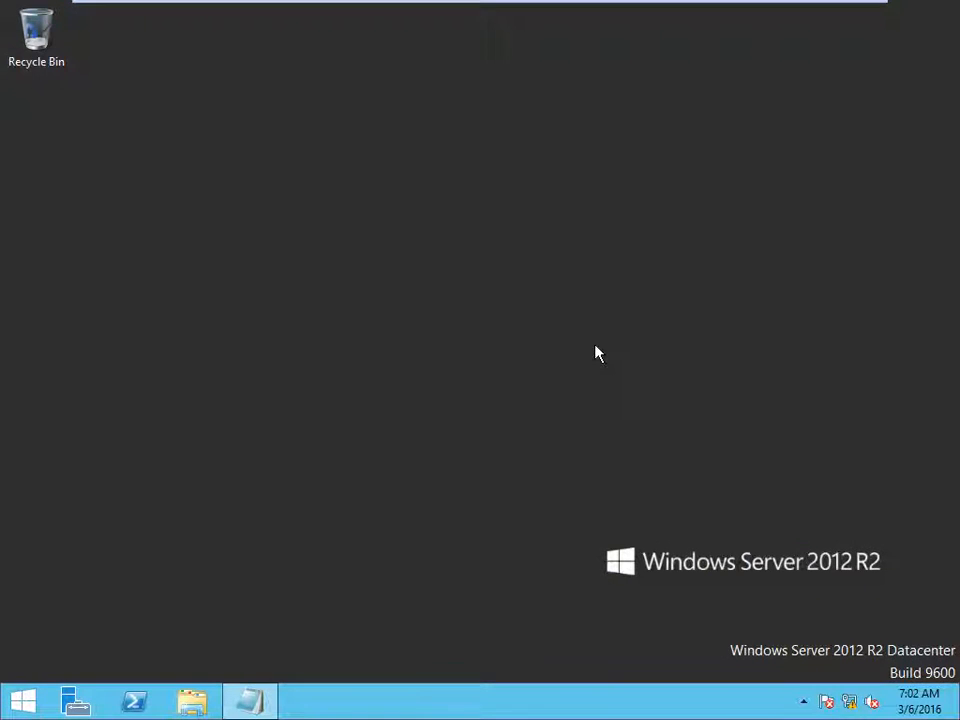
{"action": "key", "text": "super+e"}
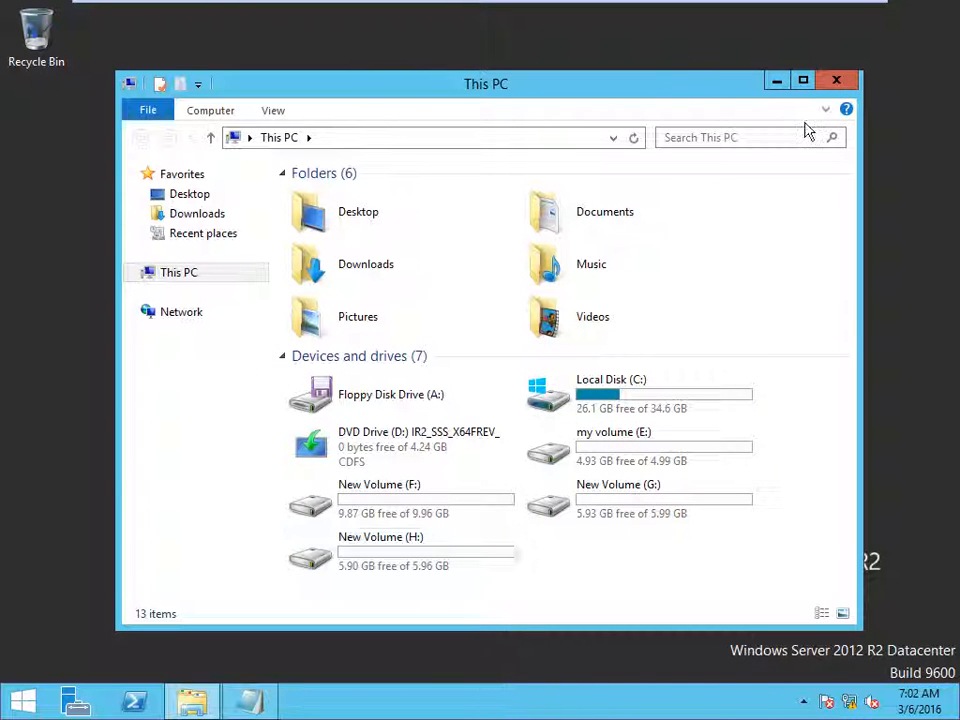
{"action": "left_click", "coordinate": [840, 81]}
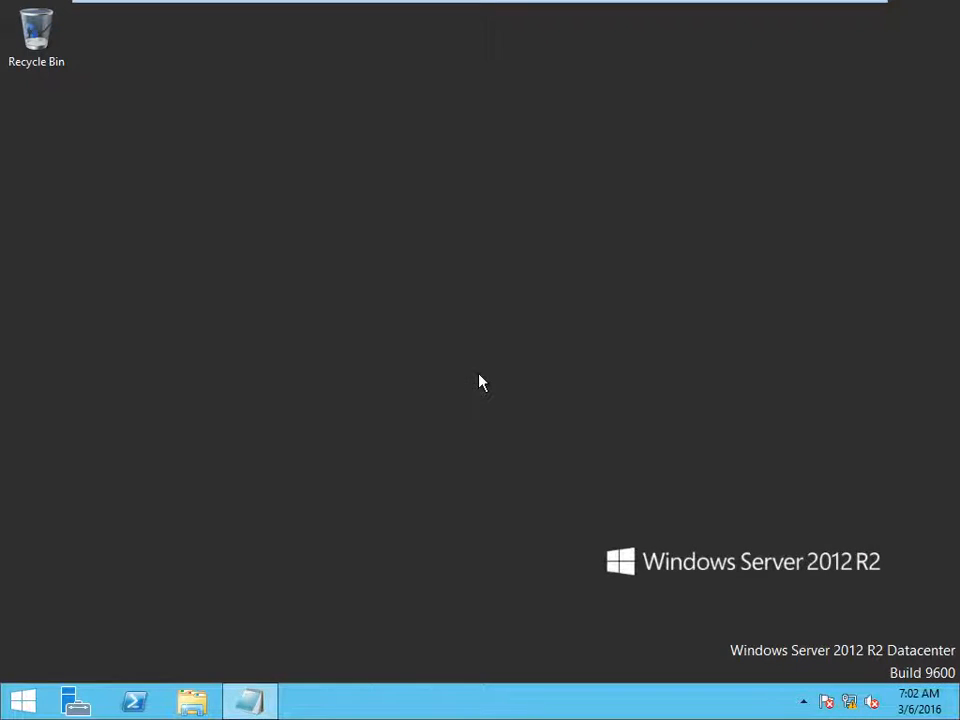
Open Disk Management in a maximized window and examine the partitions on Disk 4 and Disk 5.
{"action": "key", "text": "super+r"}
{"action": "key", "text": "Return"}
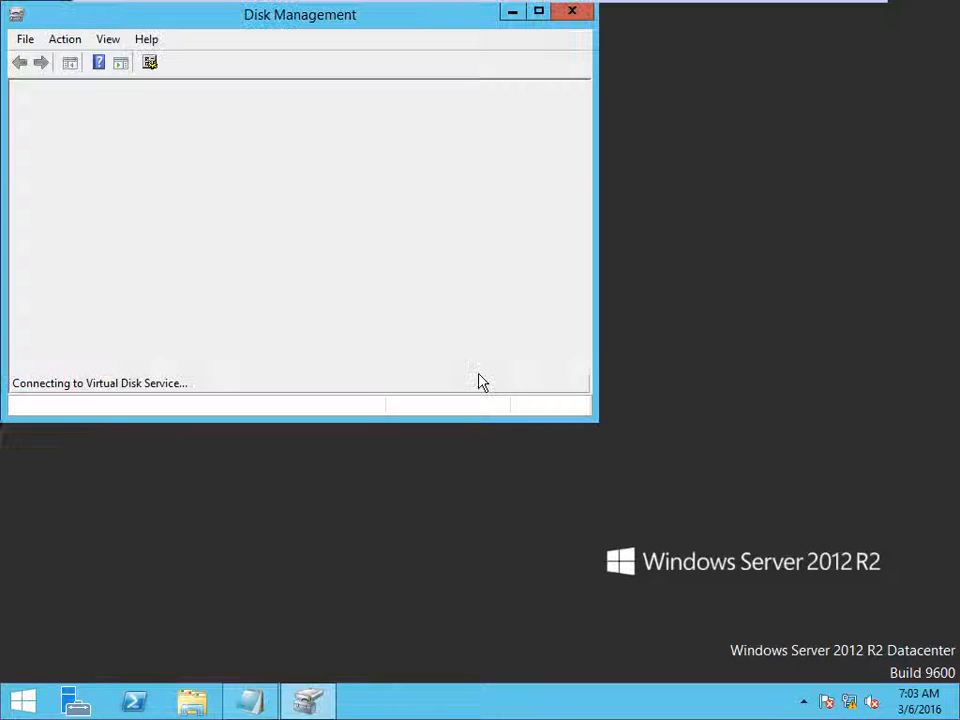
{"action": "left_click", "coordinate": [539, 12]}
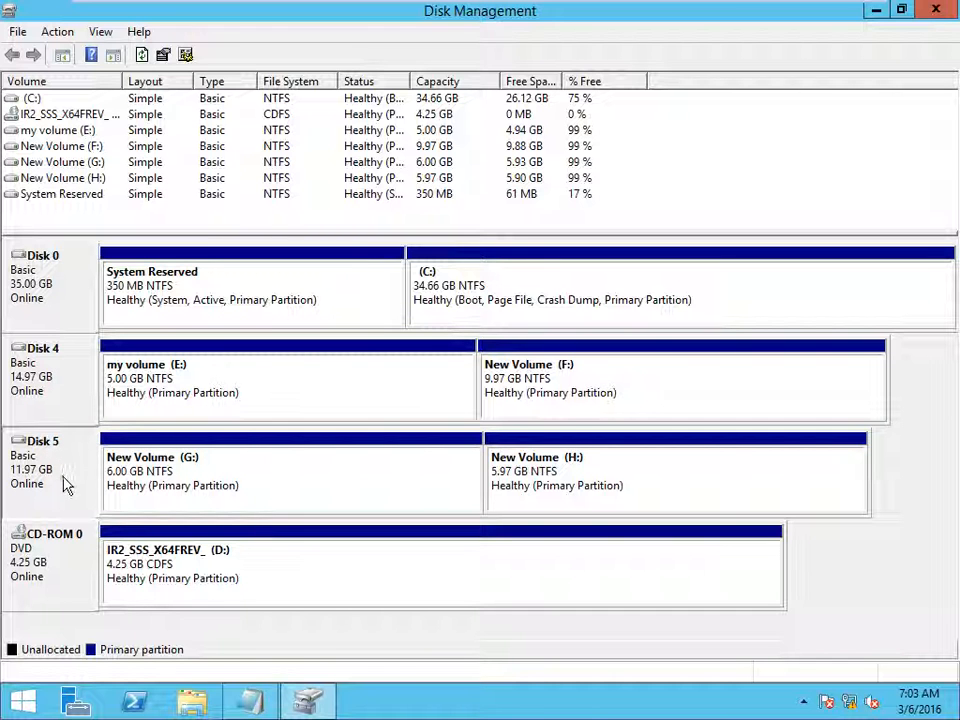
Switch to the Notepad notes and review the pool naming, virtual disk and volume creation lines, highlighting each one.
{"action": "left_click", "coordinate": [266, 703]}
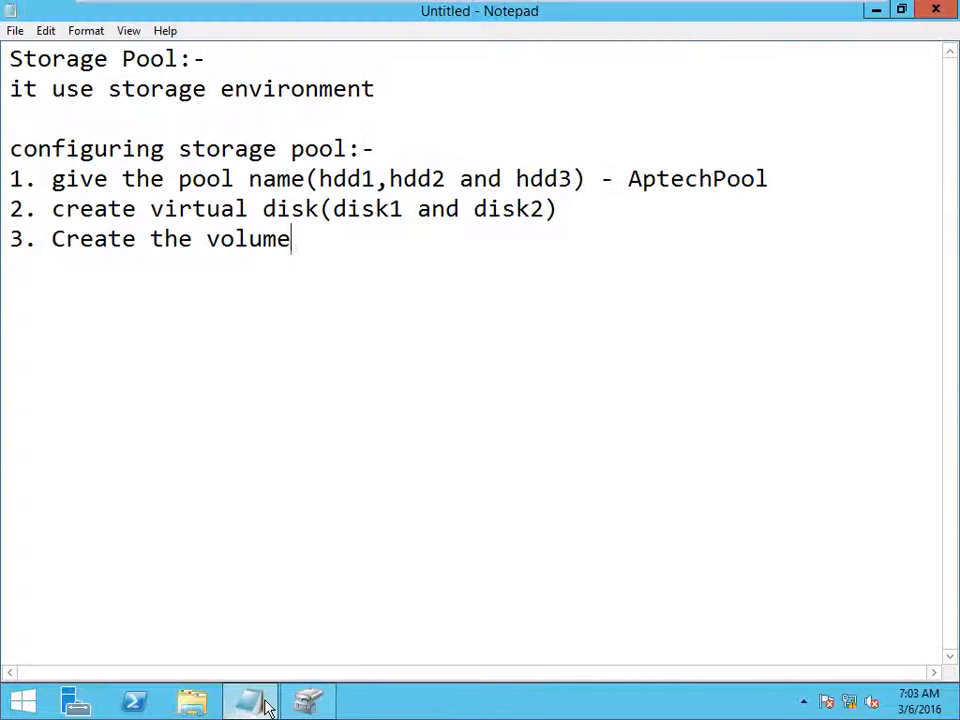
{"action": "left_click_drag", "start_coordinate": [52, 178], "coordinate": [771, 179]}
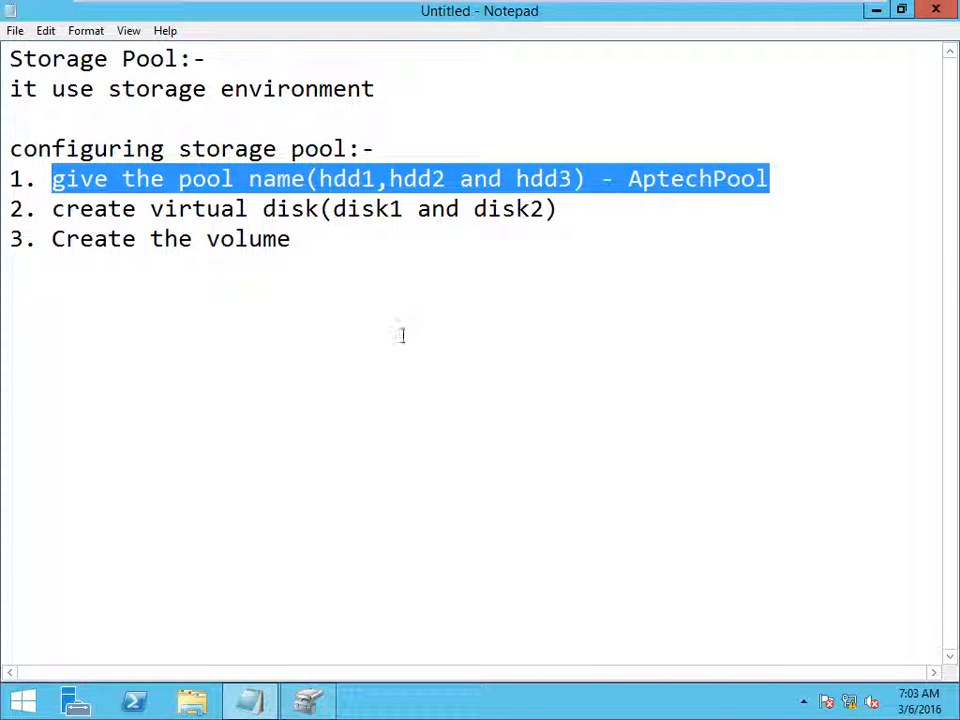
{"action": "left_click_drag", "start_coordinate": [50, 212], "coordinate": [558, 208]}
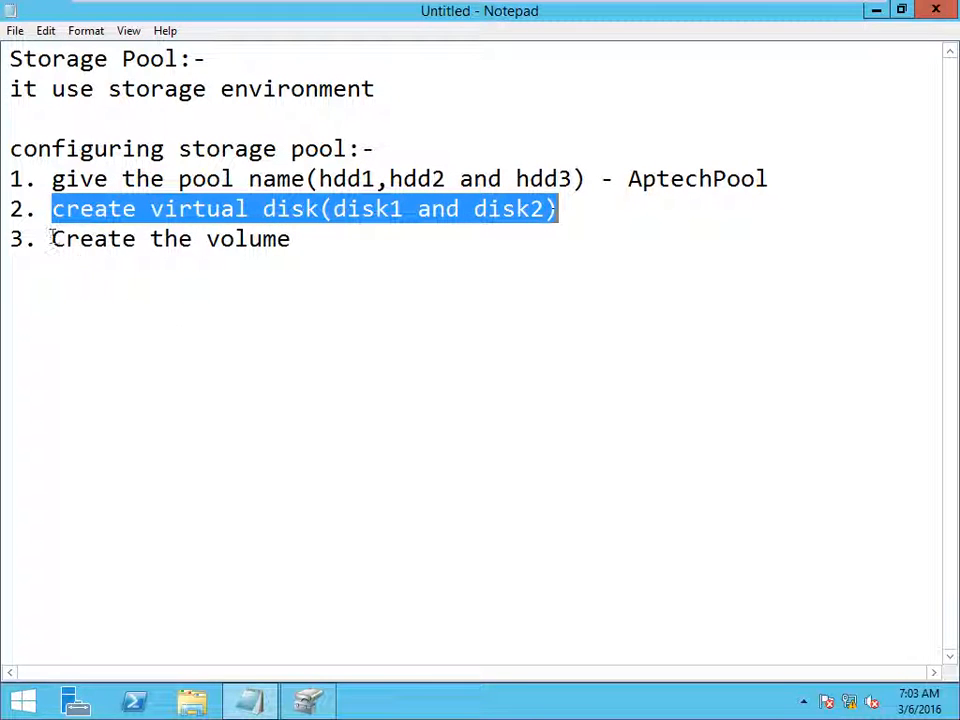
{"action": "left_click_drag", "start_coordinate": [49, 238], "coordinate": [306, 262]}
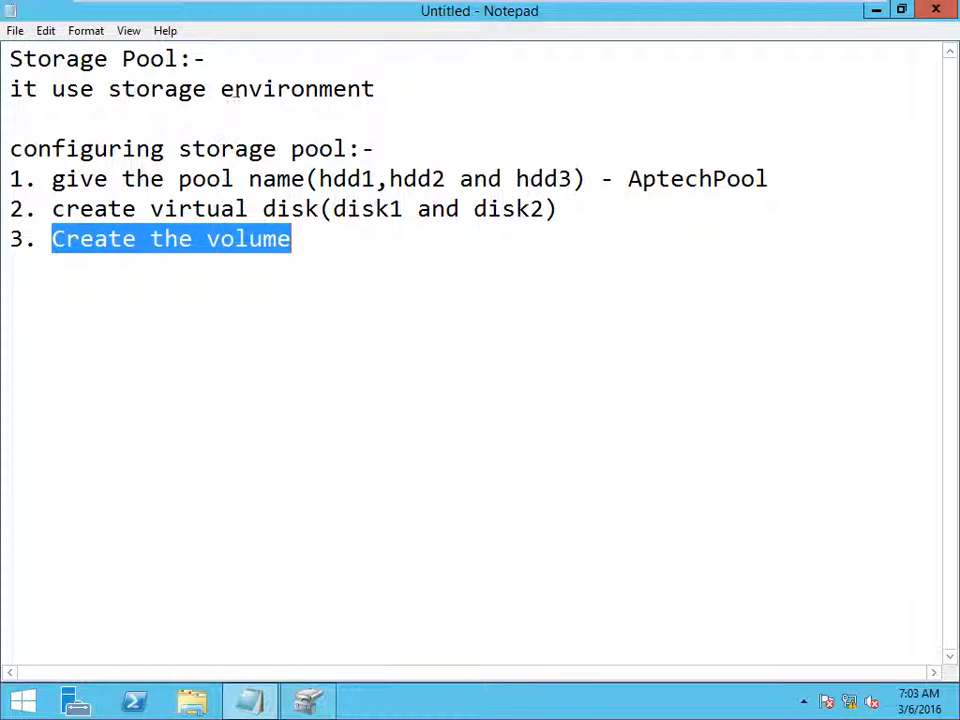
Close the Notepad notes without saving, close Disk Management and minimize the virtual machine to the host desktop.
{"action": "left_click", "coordinate": [930, 12]}
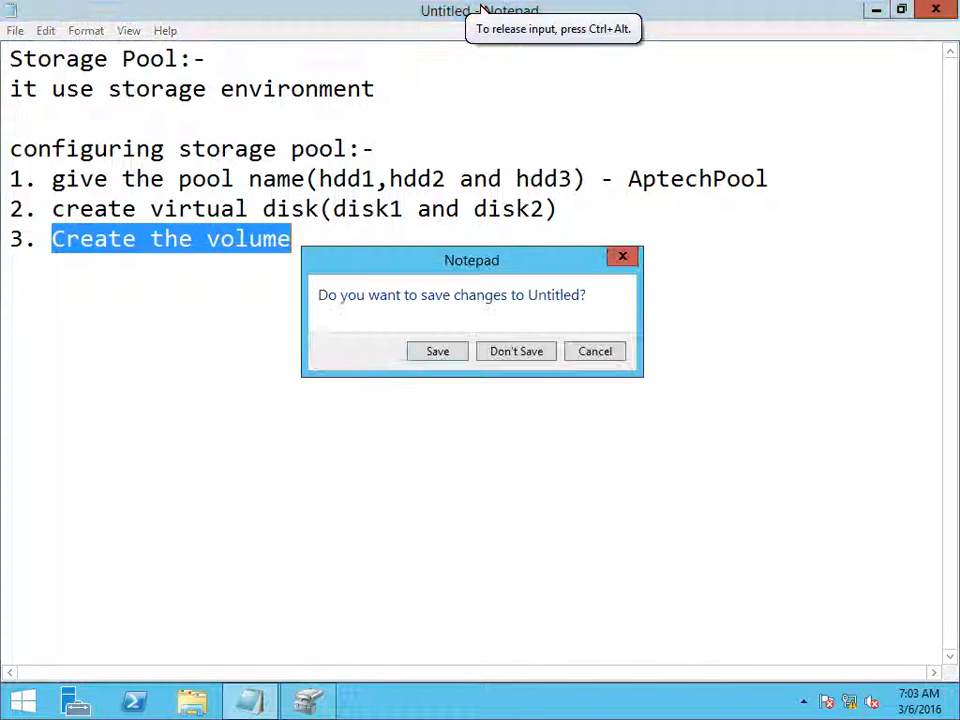
{"action": "left_click", "coordinate": [516, 351]}
{"action": "left_click", "coordinate": [940, 10]}
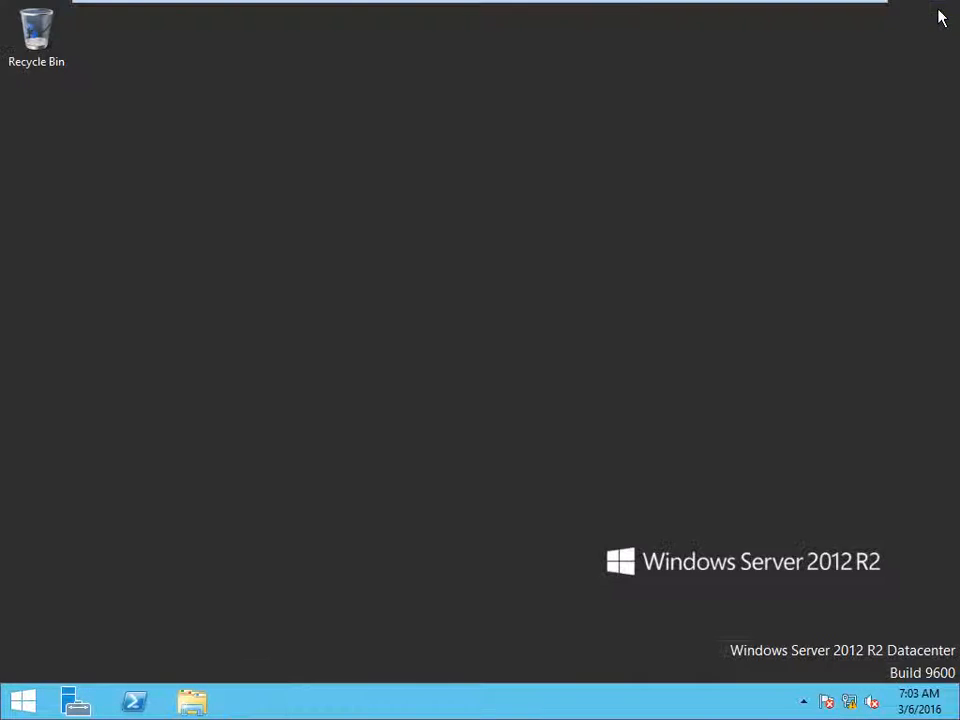
{"action": "left_click", "coordinate": [818, 8]}
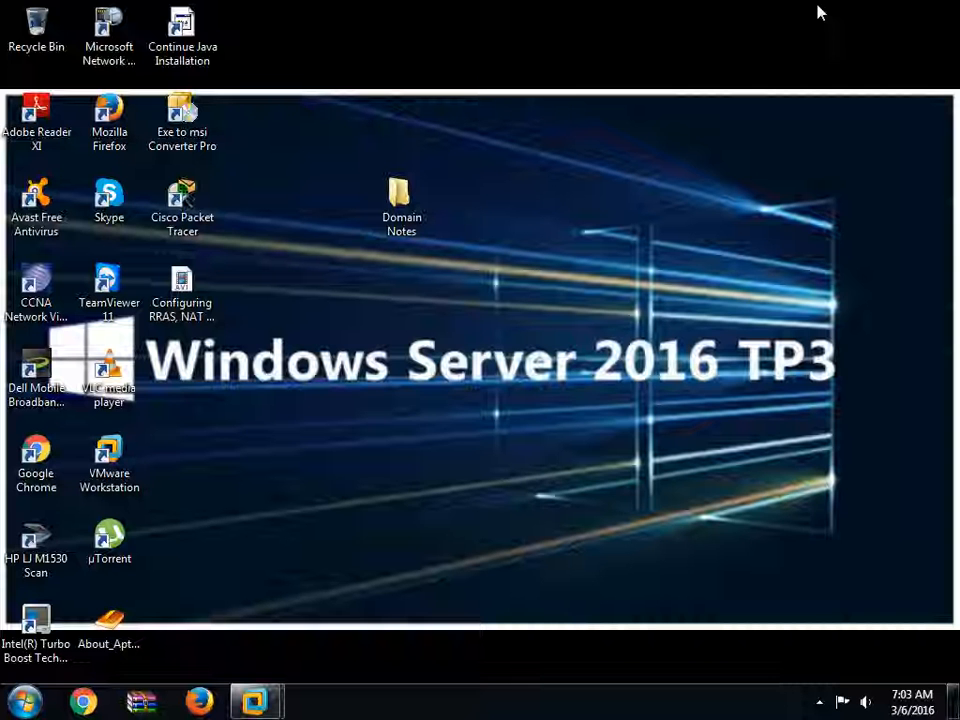